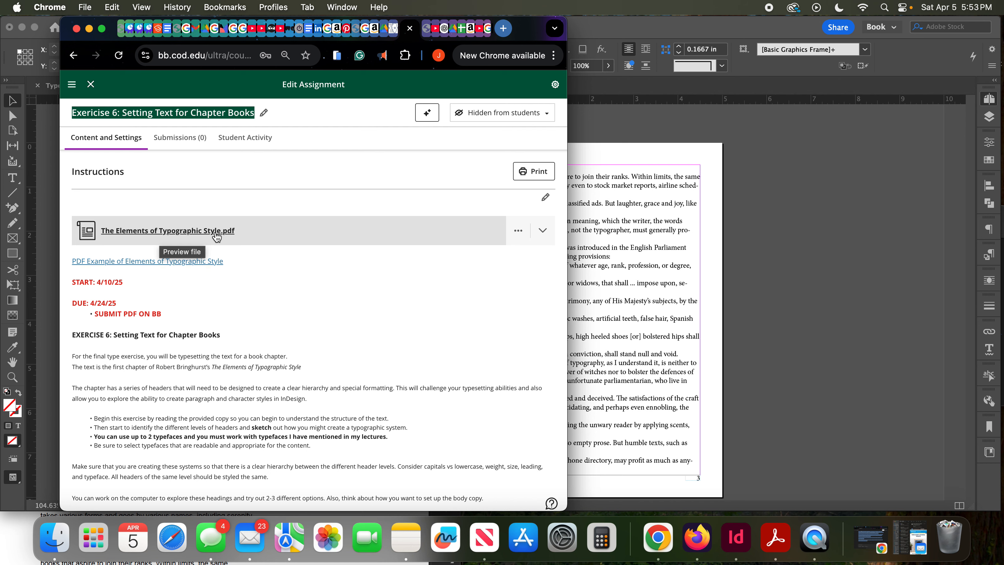
# - Read through the Exercise 6: Setting Text for Chapter Books instructions down to the student examples
pyautogui.scroll(-1, 217, 236)
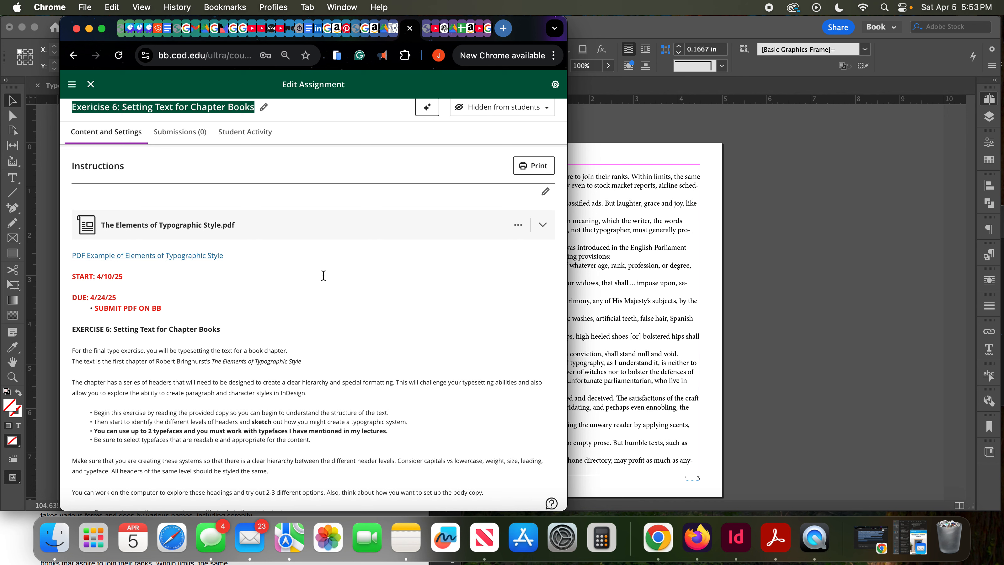
pyautogui.scroll(-1, 323, 276)
pyautogui.scroll(1, 324, 276)
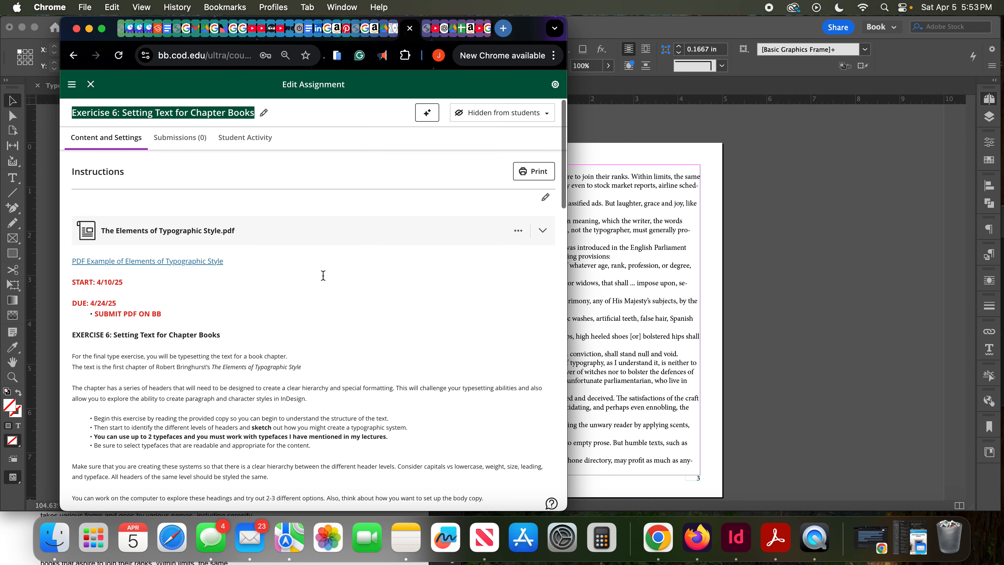
pyautogui.scroll(-10, 324, 276)
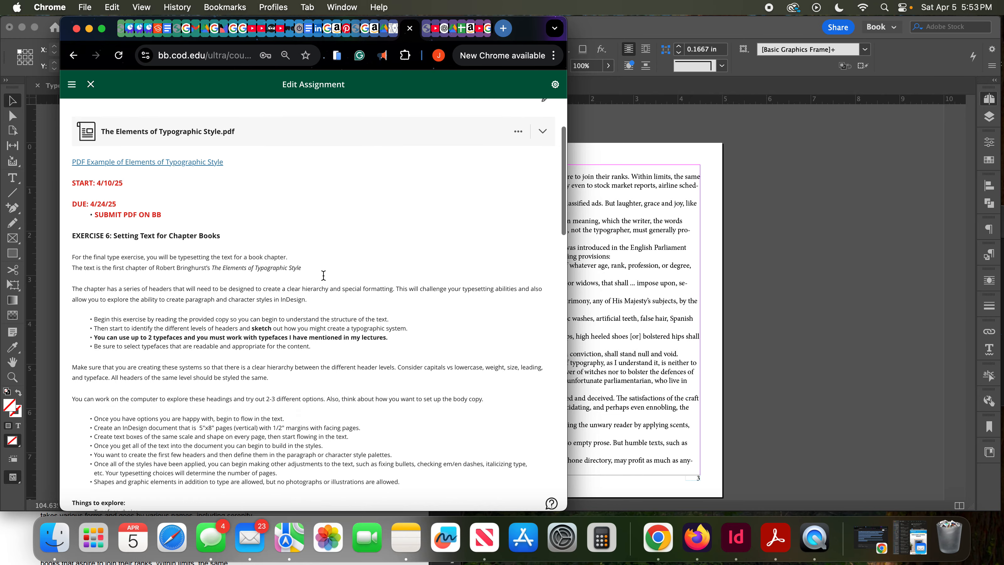
pyautogui.scroll(-10, 324, 275)
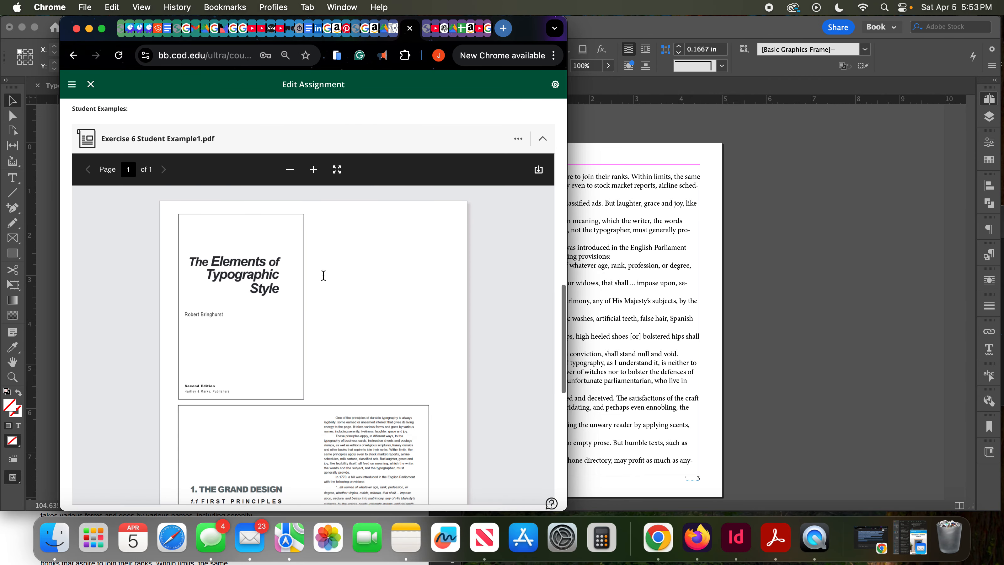
# - Examine the title page and chapter spread layouts in Exercise 6 Student Example1.pdf and Student Example2.pdf
pyautogui.scroll(1, 324, 276)
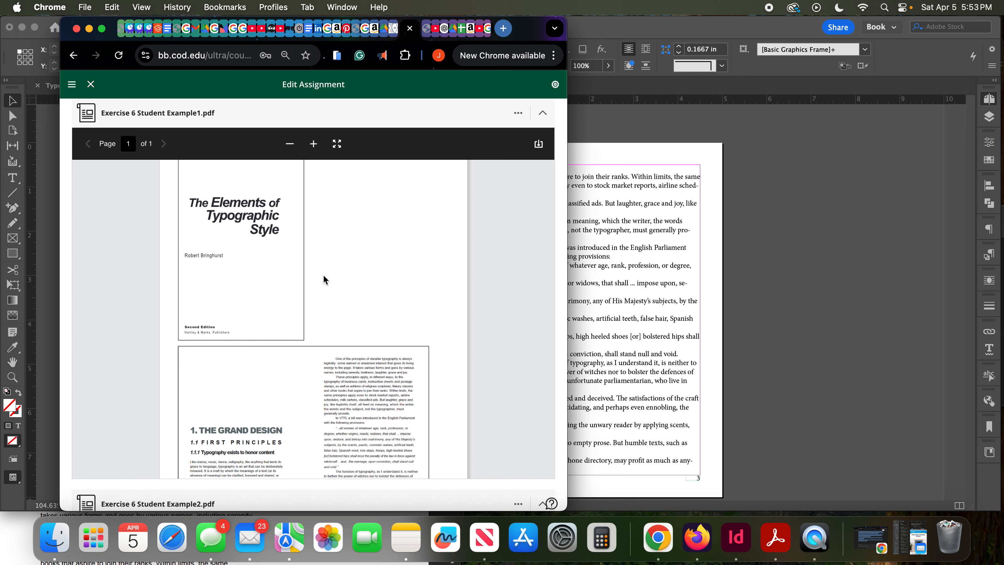
pyautogui.scroll(-4, 324, 276)
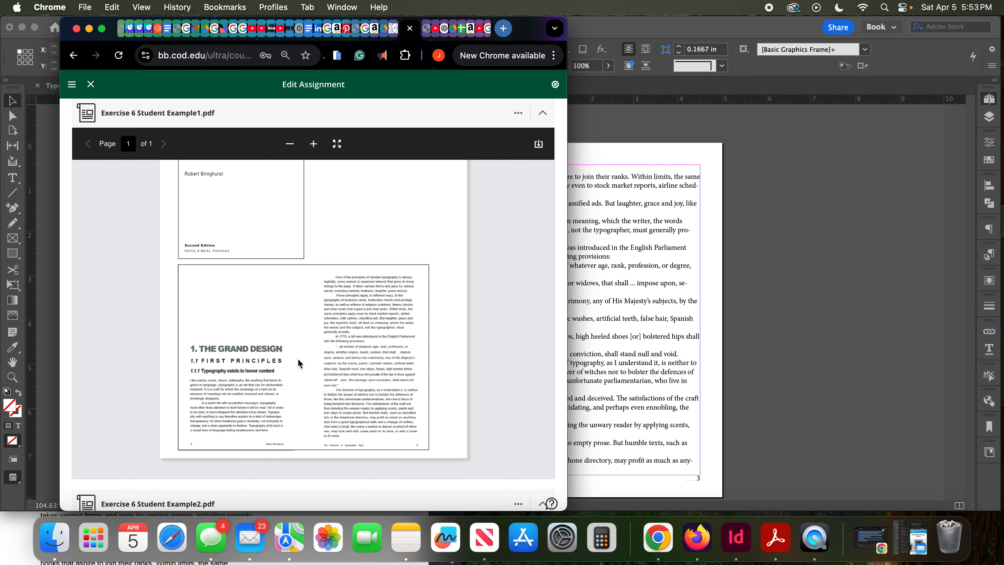
pyautogui.scroll(-1, 298, 361)
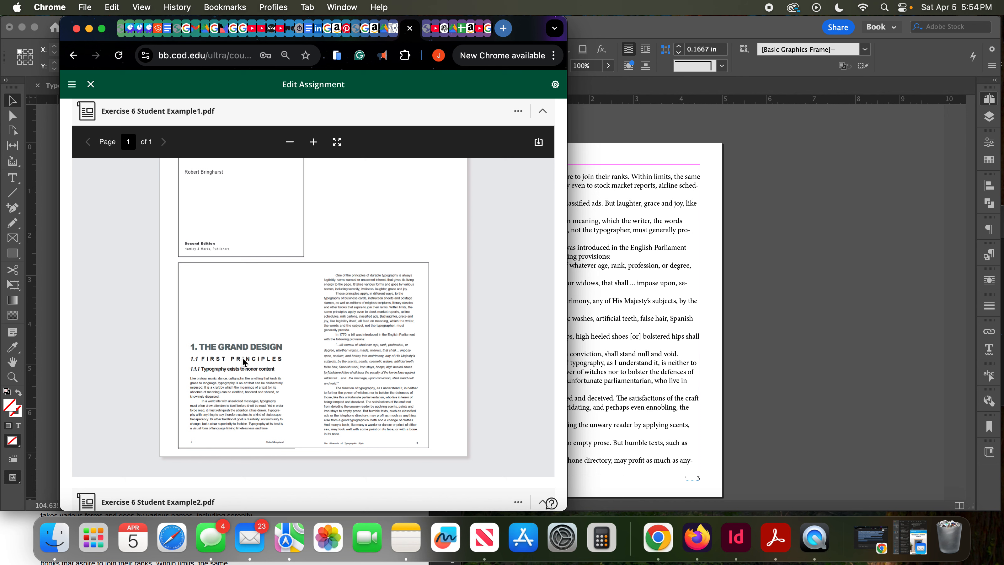
pyautogui.scroll(-5, 241, 357)
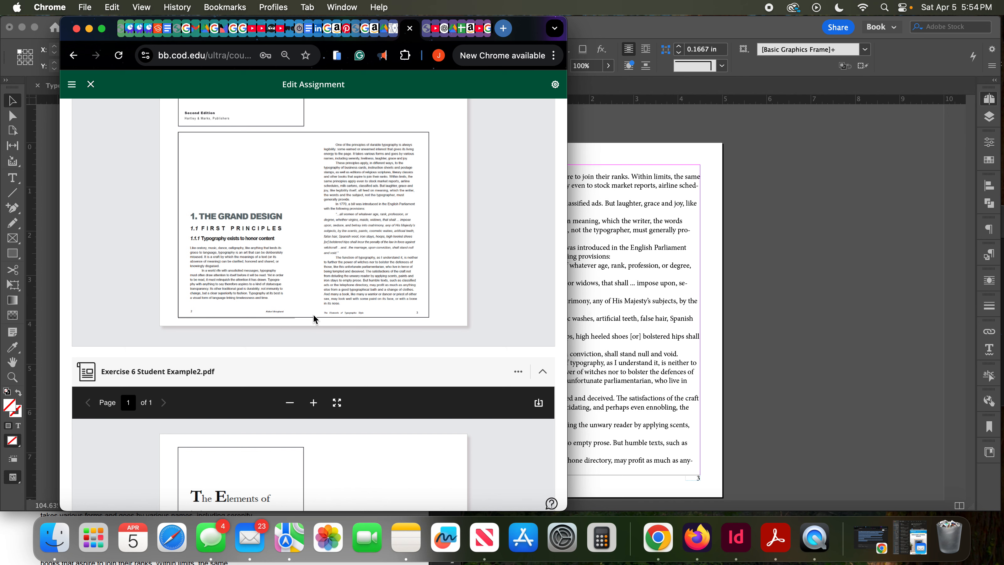
pyautogui.scroll(-5, 312, 321)
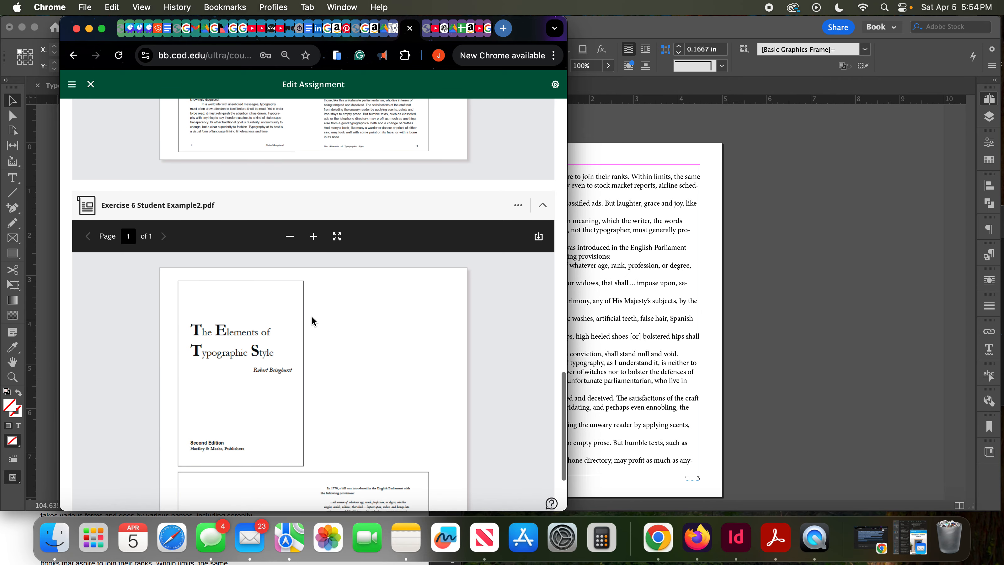
pyautogui.scroll(-2, 312, 319)
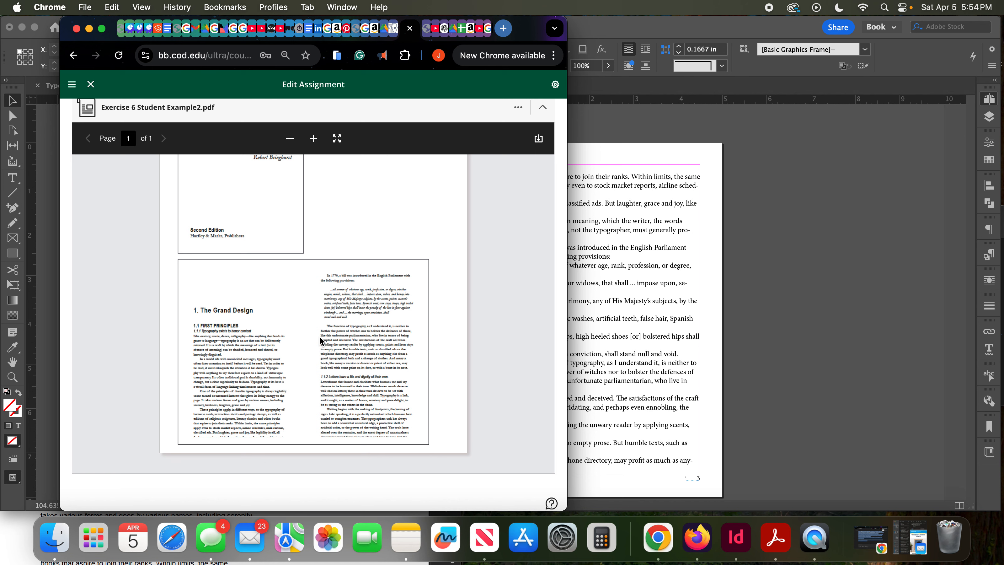
pyautogui.scroll(8, 319, 336)
pyautogui.scroll(3, 320, 336)
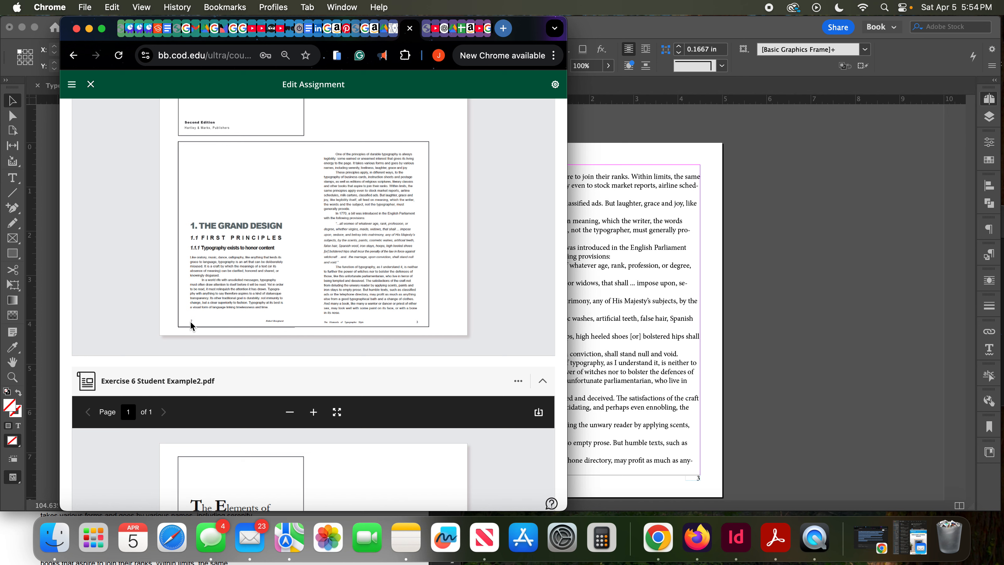
pyautogui.scroll(1, 304, 325)
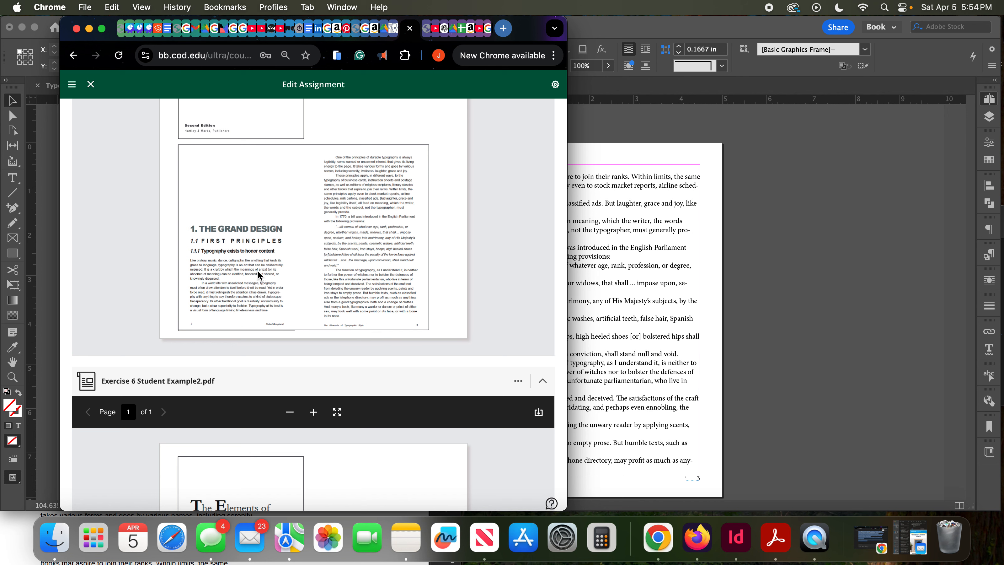
pyautogui.scroll(5, 257, 270)
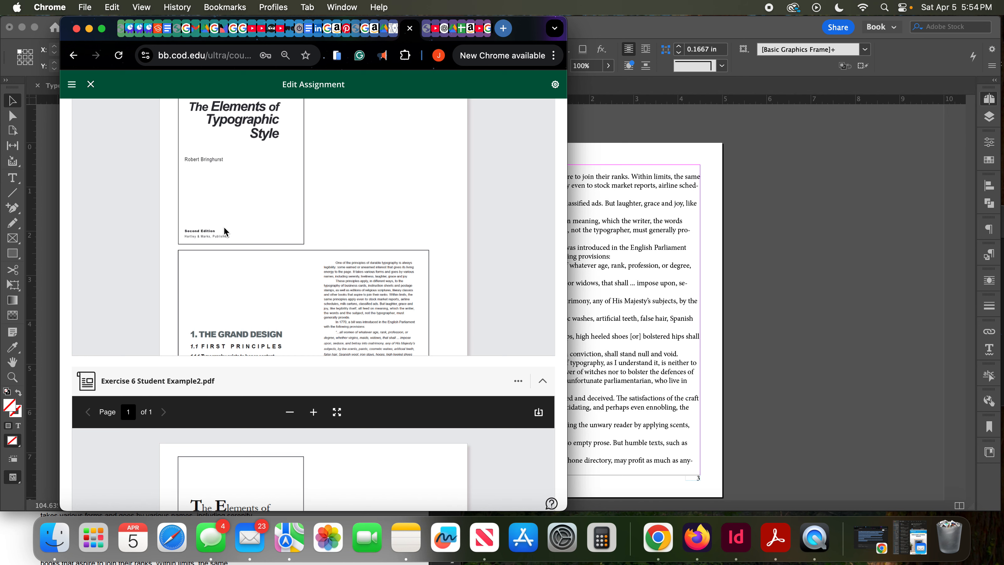
pyautogui.scroll(-5, 273, 229)
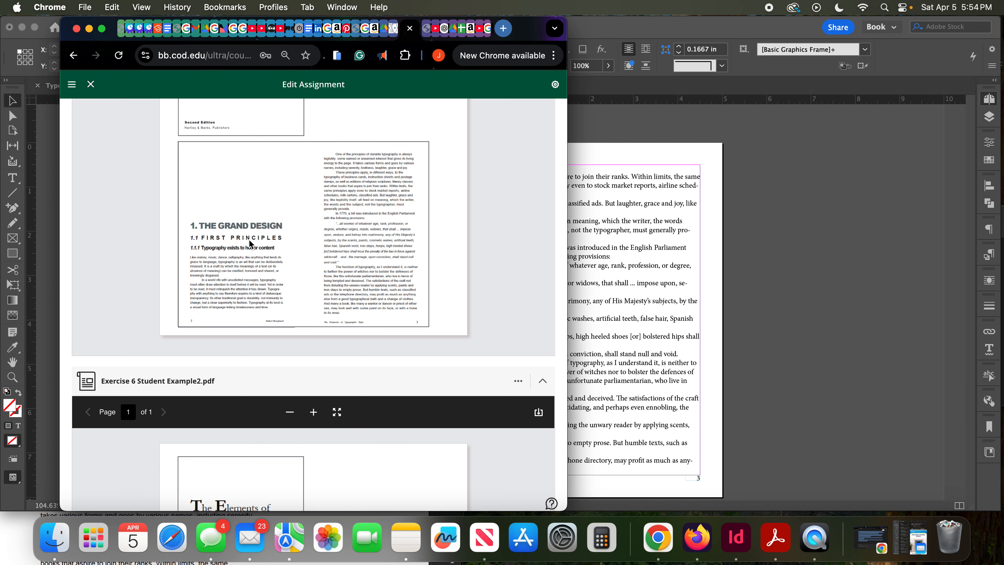
pyautogui.scroll(15, 242, 239)
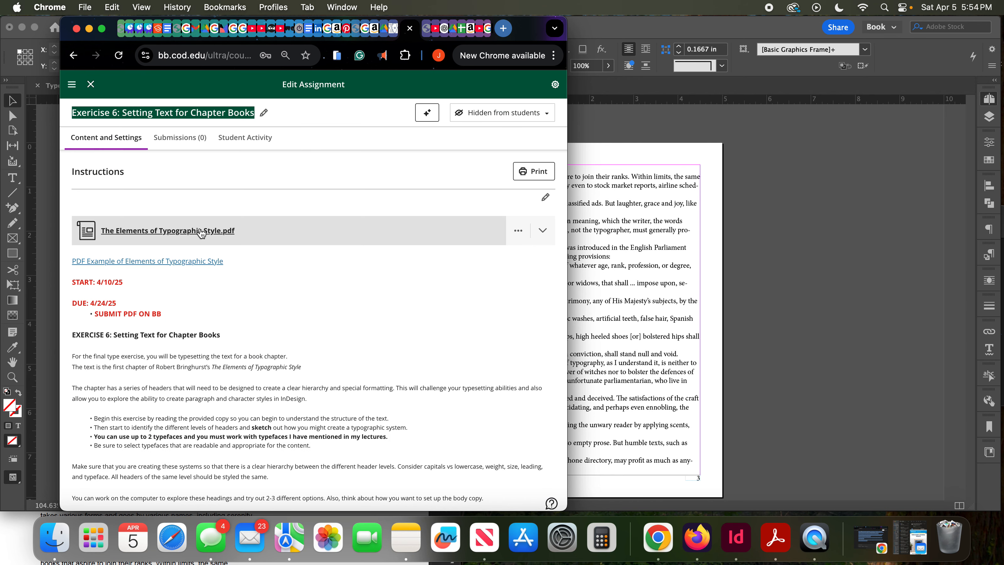
# - Switch to Acrobat and skim the unformatted source text of The Elements of Typographic Style, including its numbered section headings
pyautogui.click(775, 538)
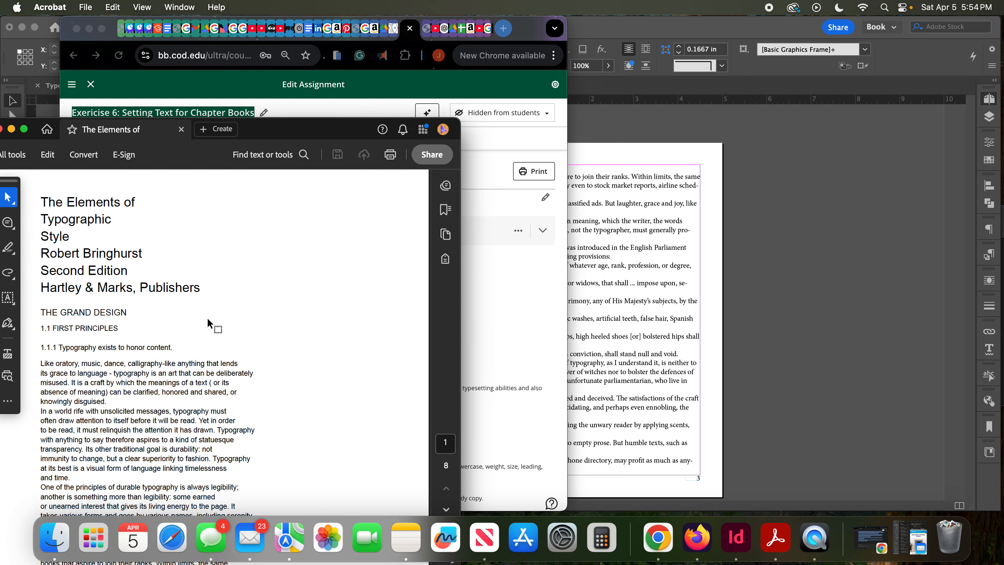
pyautogui.scroll(-5, 210, 324)
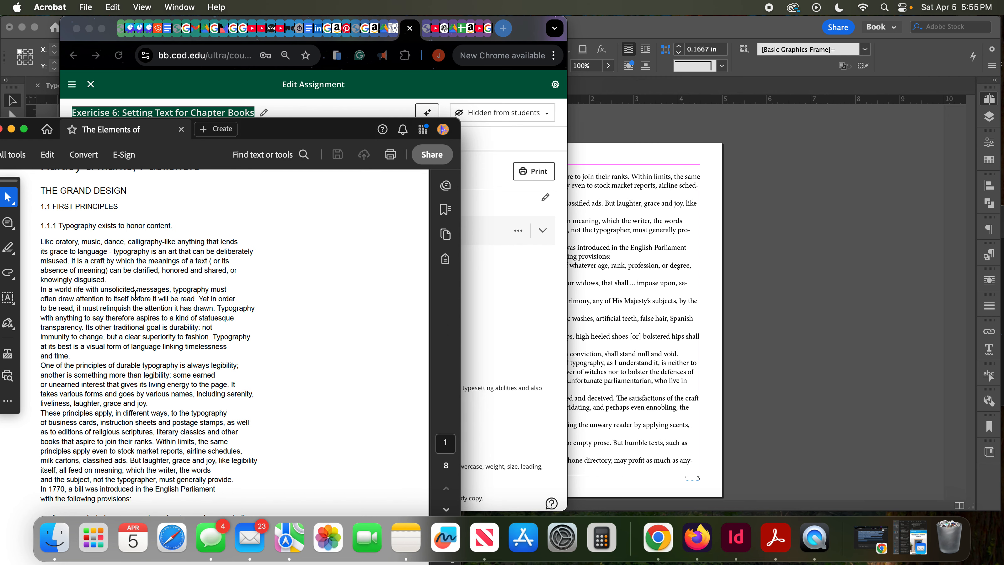
pyautogui.scroll(-10, 134, 295)
pyautogui.scroll(-20, 136, 295)
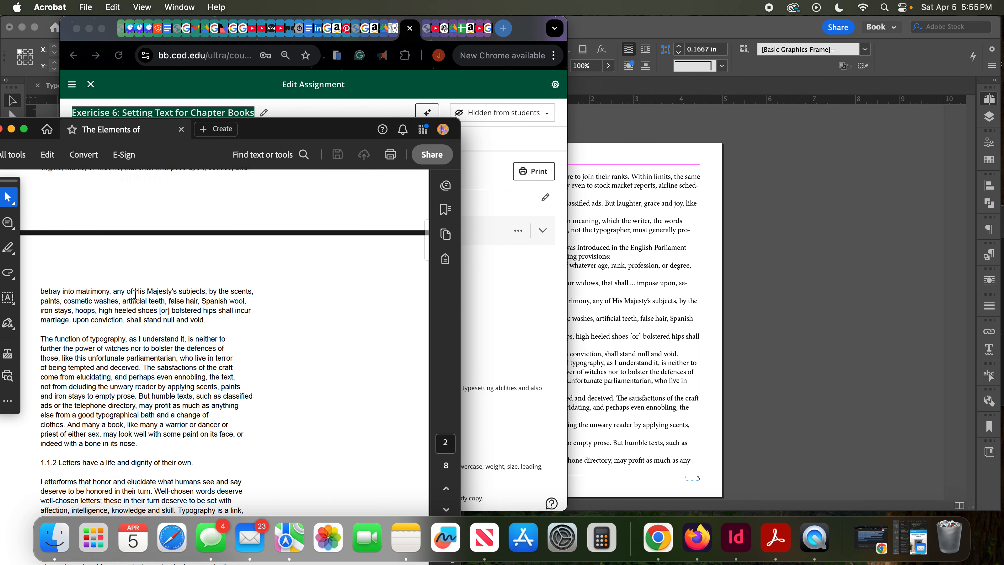
pyautogui.scroll(-15, 135, 295)
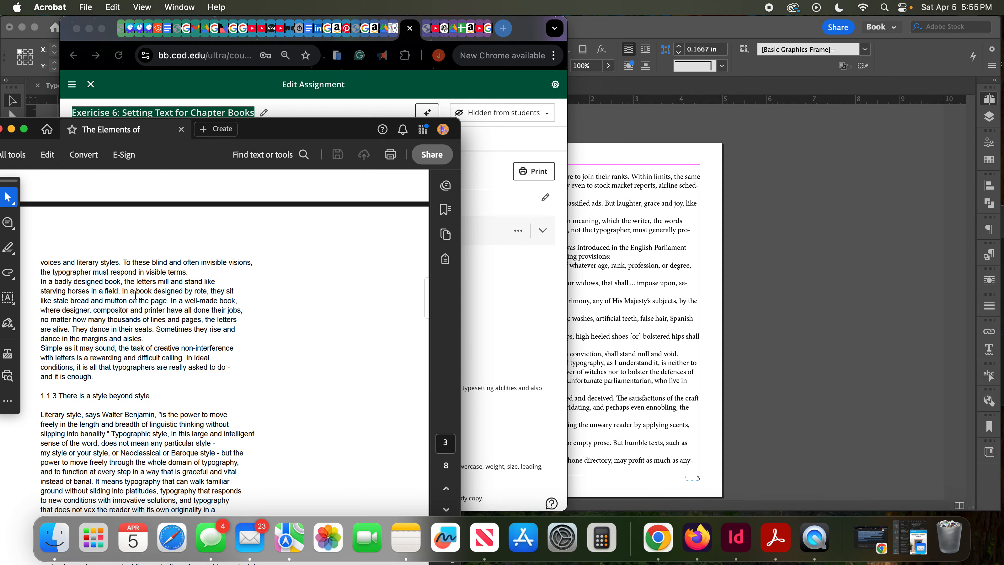
pyautogui.scroll(20, 135, 294)
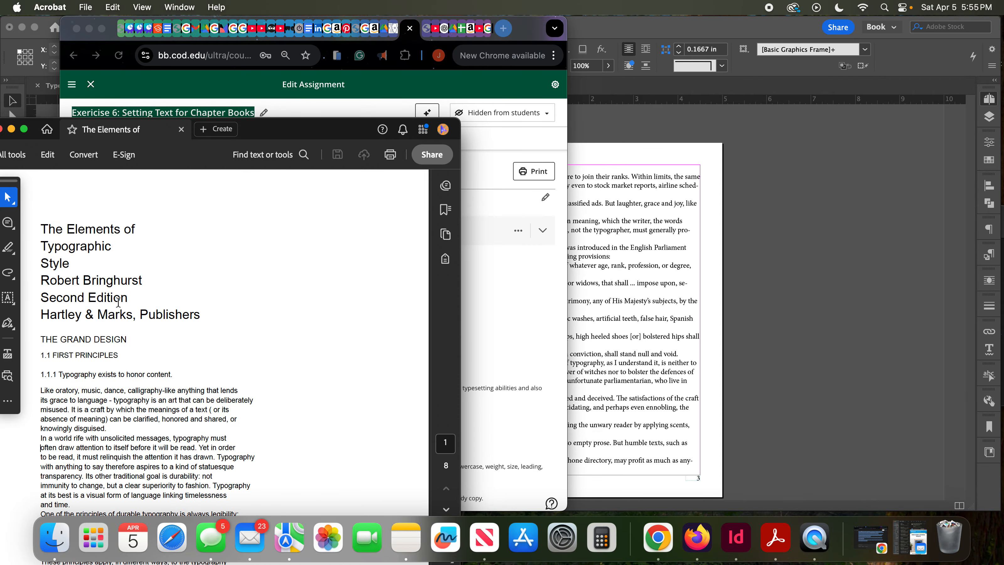
# - Browse the source PDF's pages as thumbnails through to the last page, close them and recheck the opening text
pyautogui.click(446, 236)
pyautogui.scroll(-2, 337, 277)
pyautogui.scroll(-10, 337, 277)
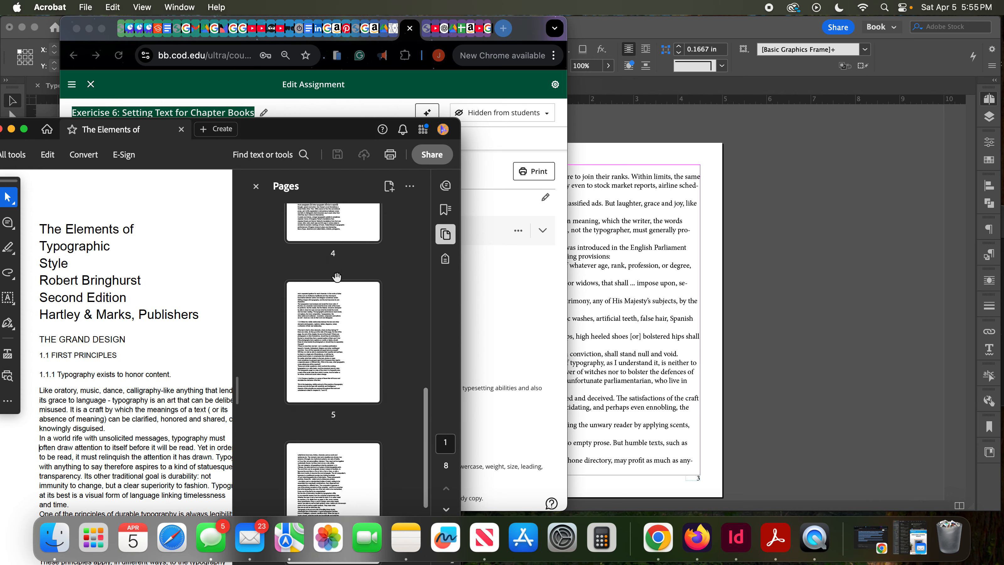
pyautogui.scroll(-8, 337, 277)
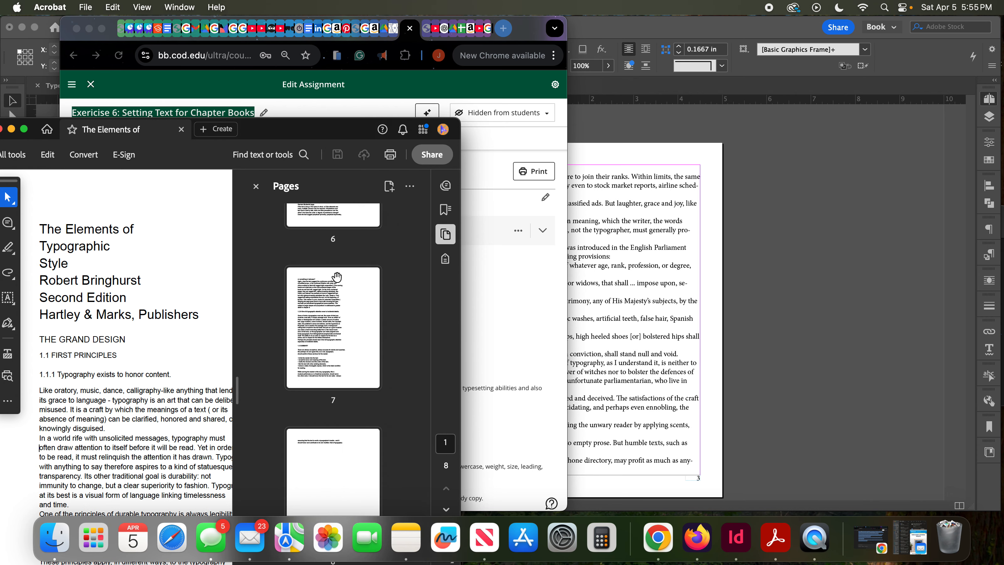
pyautogui.scroll(12, 337, 276)
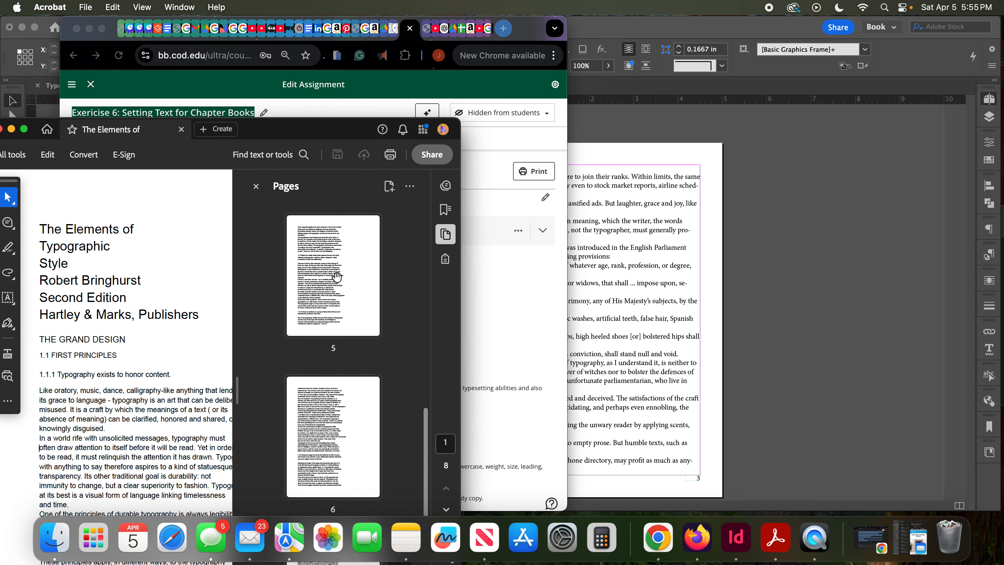
pyautogui.scroll(5, 336, 277)
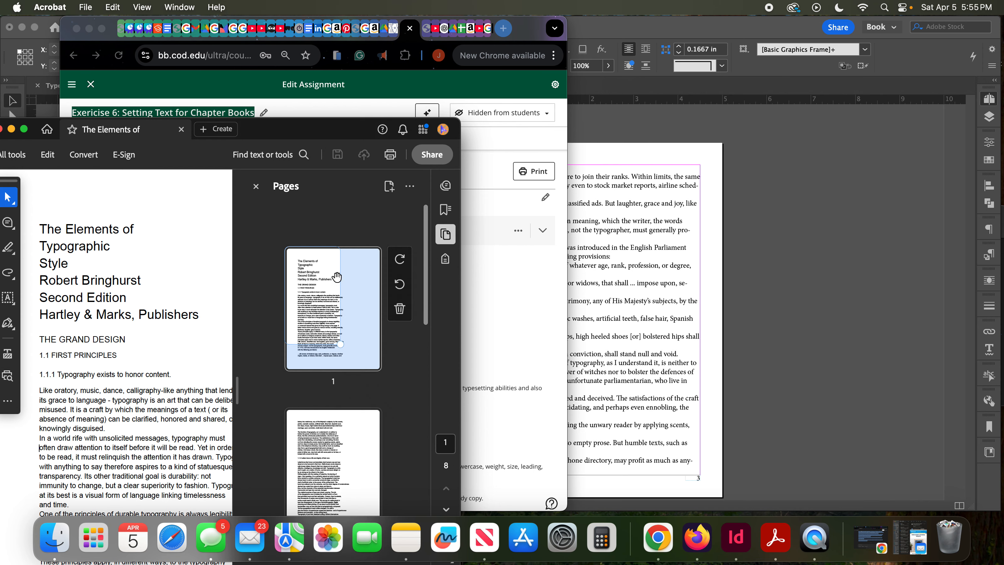
pyautogui.click(257, 187)
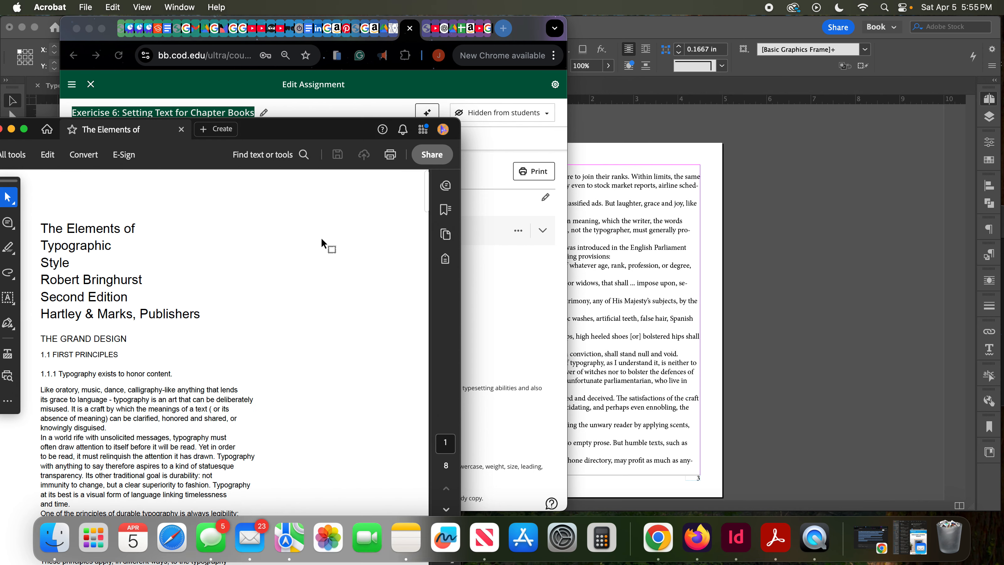
pyautogui.scroll(-5, 320, 238)
pyautogui.scroll(-3, 318, 240)
pyautogui.scroll(6, 319, 239)
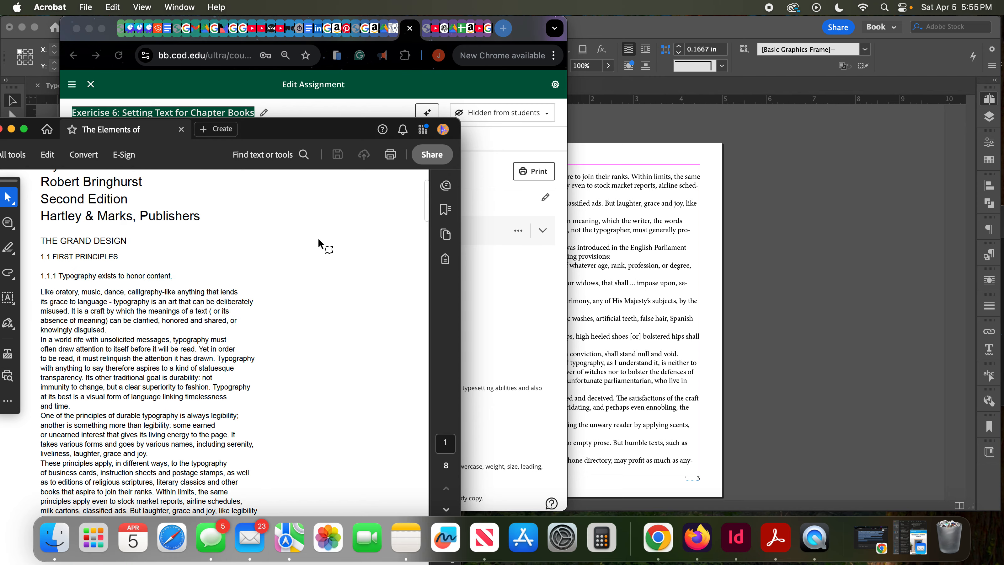
pyautogui.scroll(-4, 319, 239)
pyautogui.scroll(4, 319, 239)
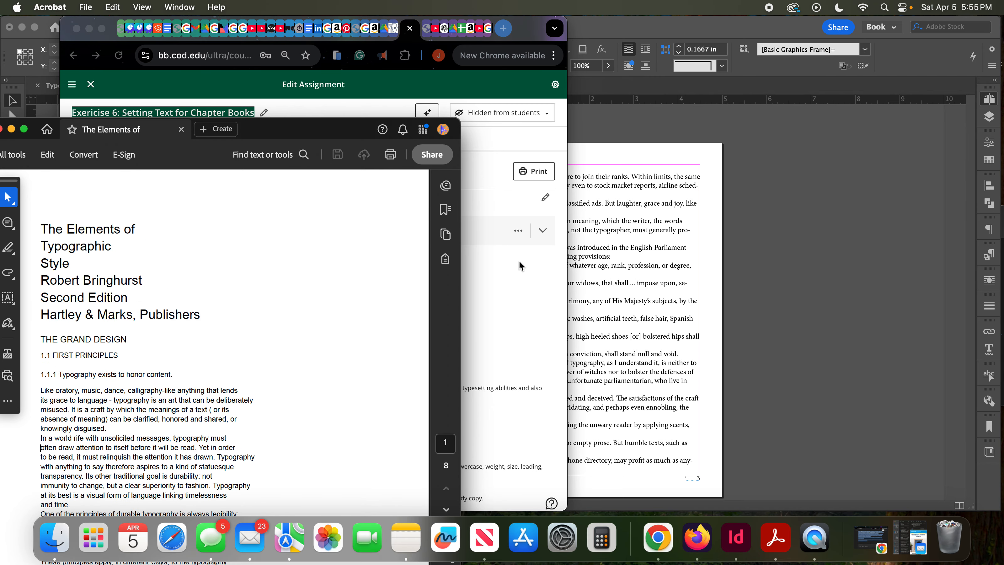
# - Switch to Chrome, bring up the scanned The Elements of Typographic Style PDF, and move its window to uncover the source text
pyautogui.click(492, 266)
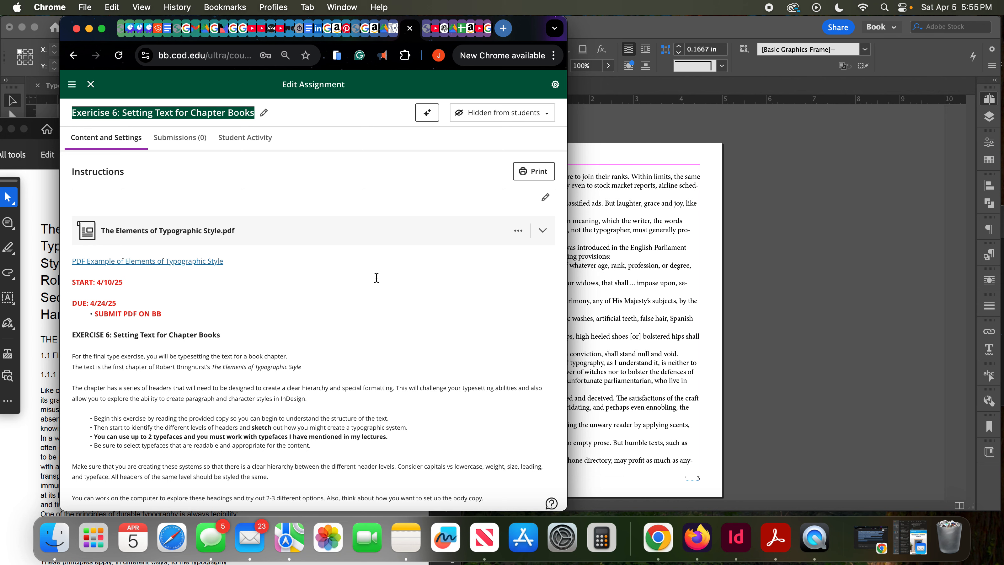
pyautogui.scroll(-2, 377, 277)
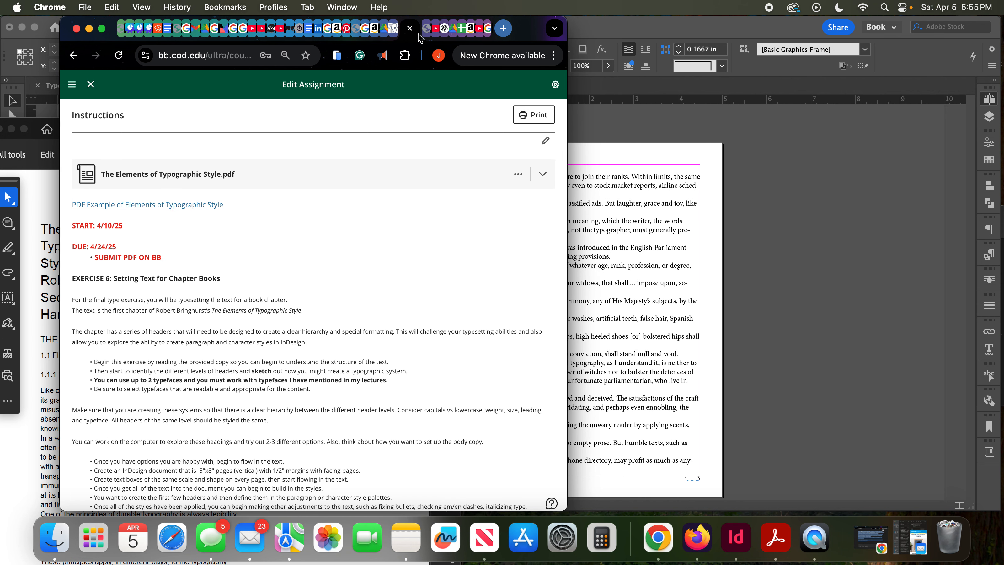
pyautogui.click(428, 34)
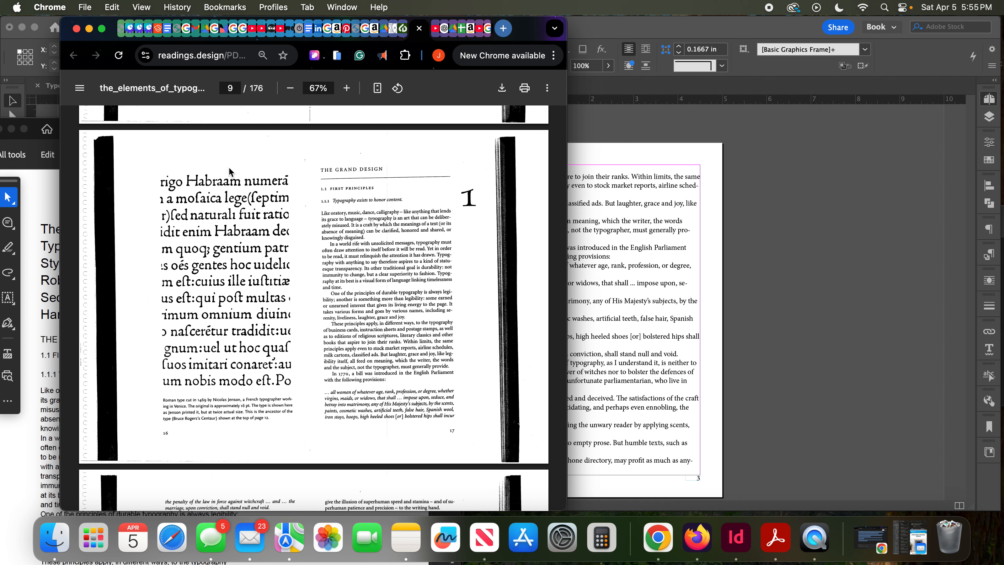
pyautogui.moveTo(114, 38); pyautogui.dragTo(261, 40)
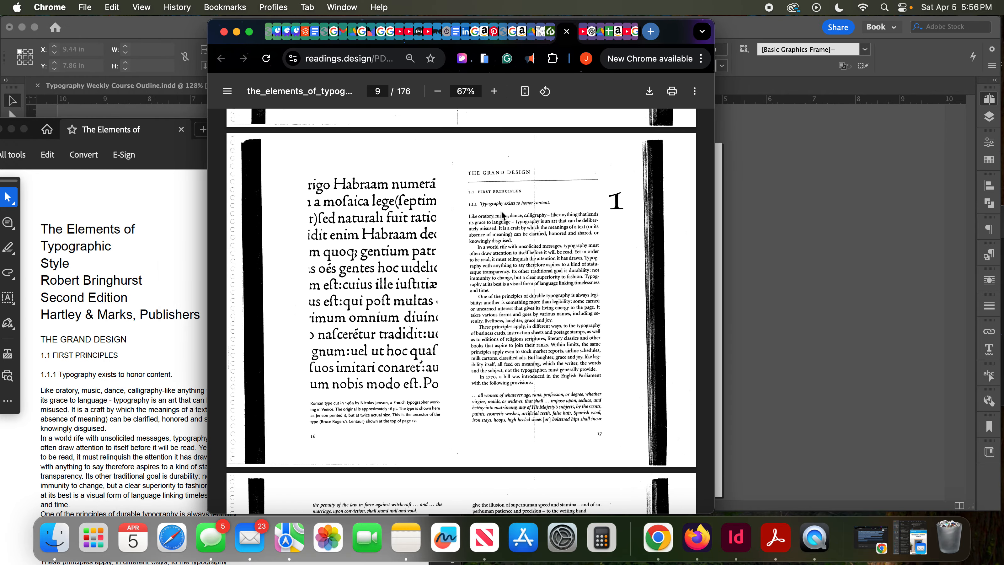
# - Examine the scanned book's cover, title page and foreword, and return to the opening spread of The Grand Design
pyautogui.scroll(20, 503, 215)
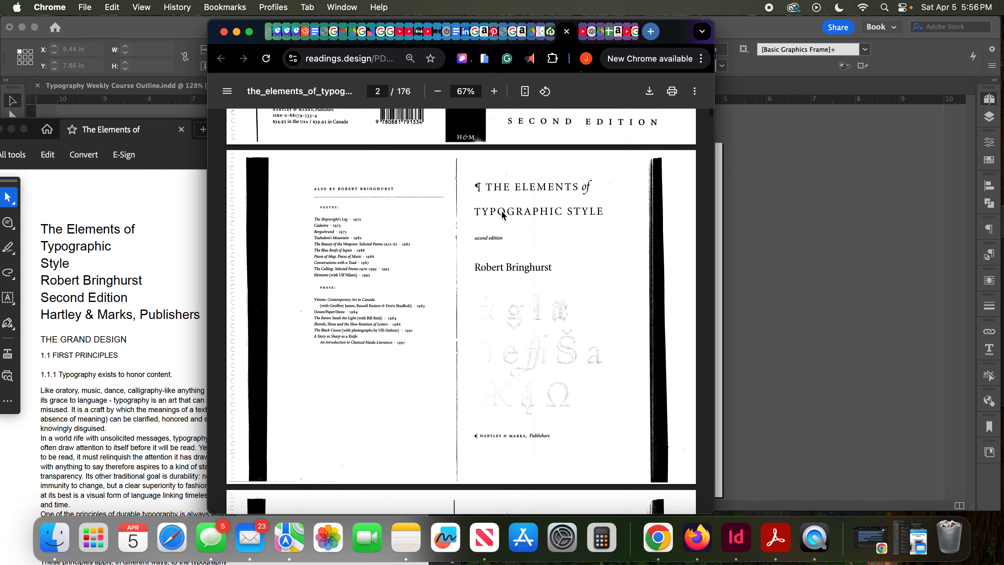
pyautogui.scroll(5, 503, 215)
pyautogui.scroll(-10, 503, 215)
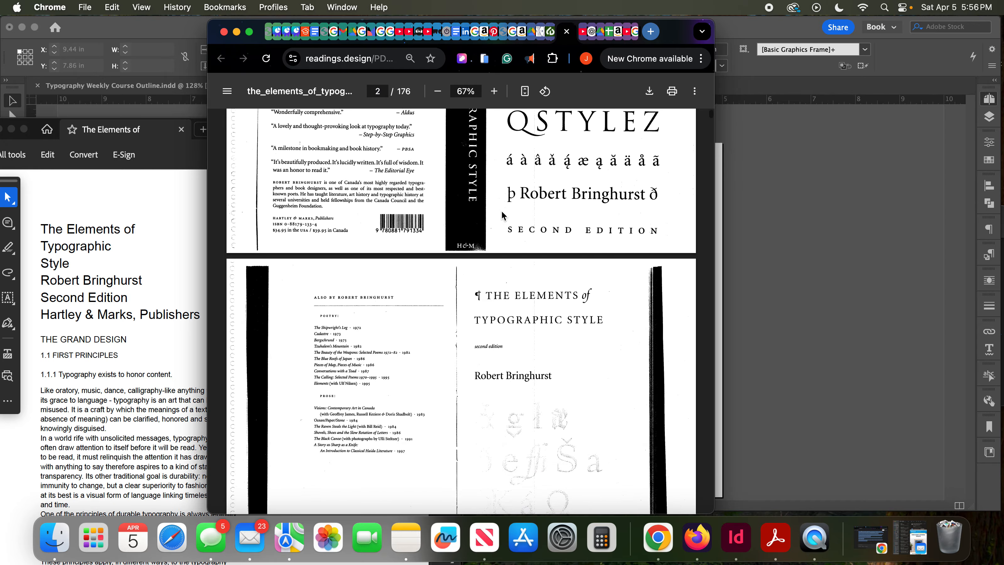
pyautogui.scroll(-12, 503, 214)
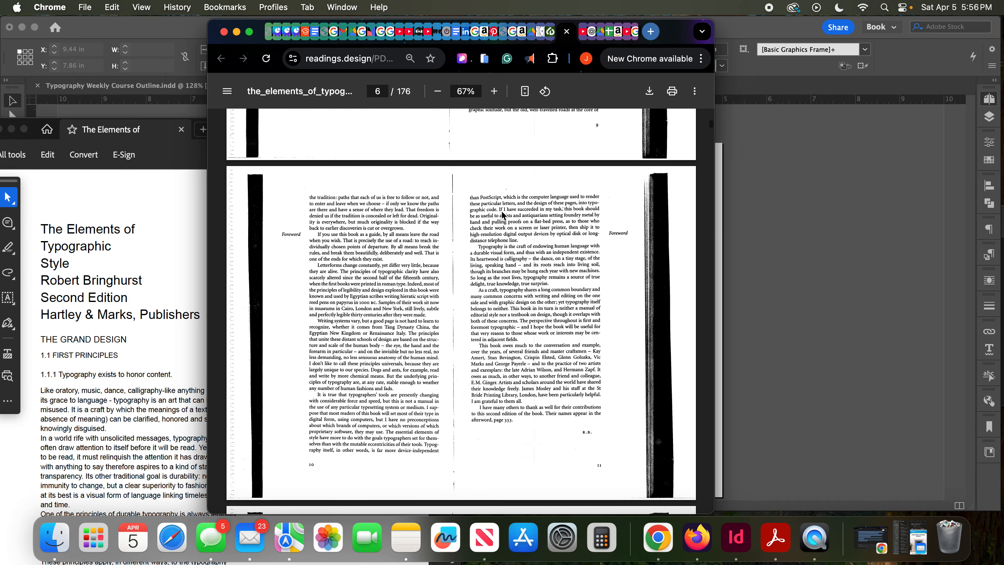
pyautogui.scroll(-10, 504, 215)
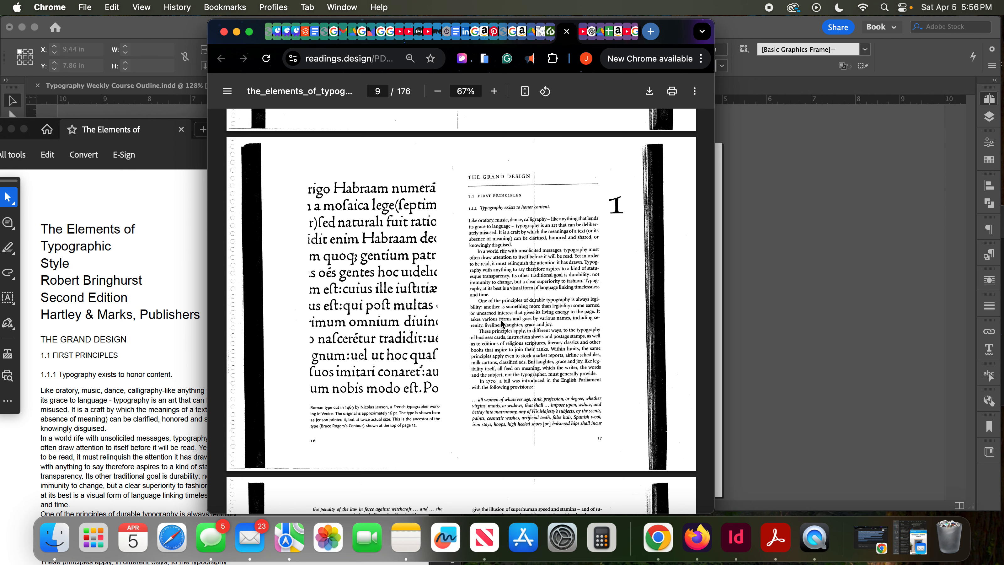
# - Examine the scanned book's opening pages of The Grand Design, from the chapter opener through the following spread and back
pyautogui.scroll(-3, 518, 342)
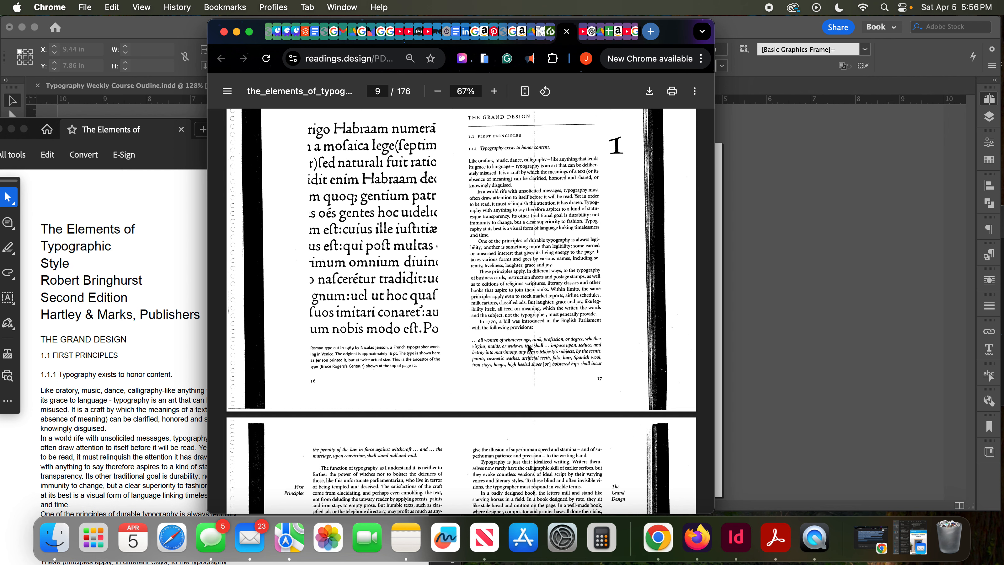
pyautogui.scroll(-4, 528, 344)
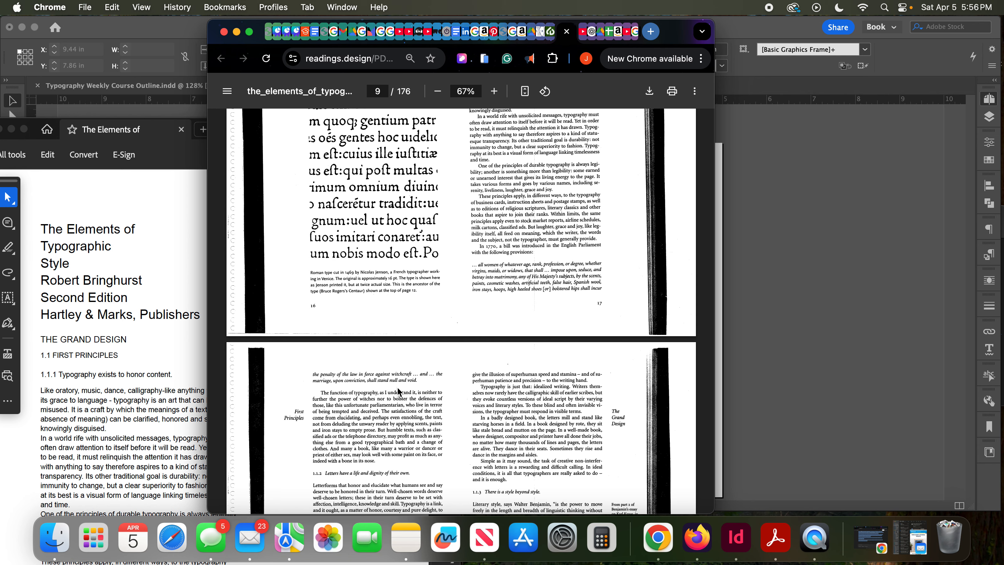
pyautogui.scroll(-4, 399, 392)
pyautogui.scroll(10, 333, 393)
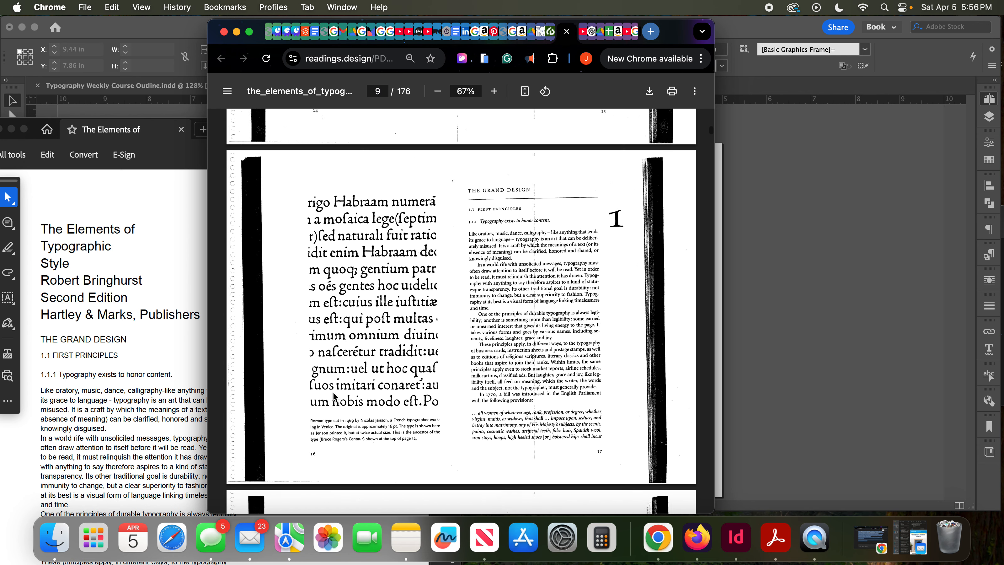
pyautogui.scroll(2, 334, 396)
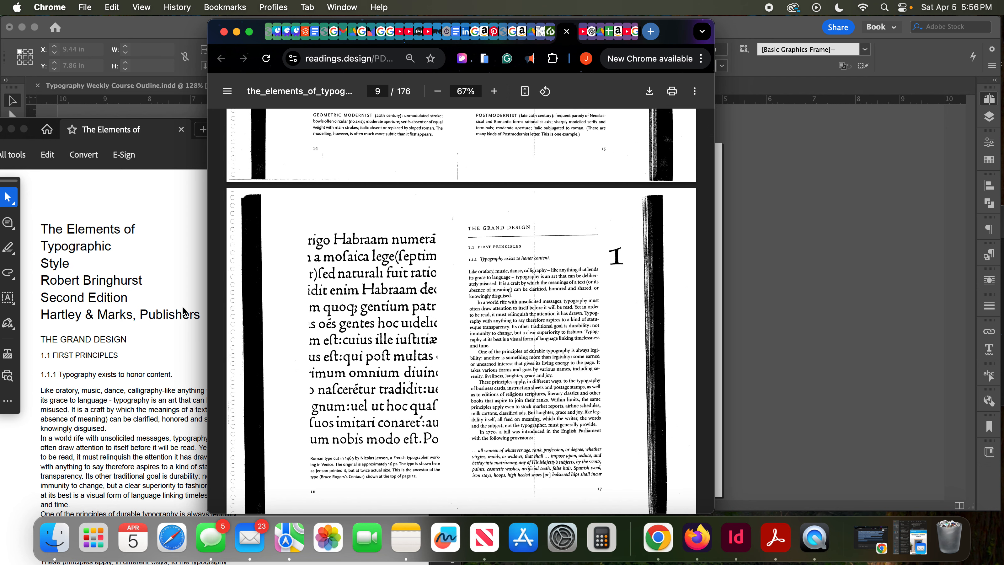
# - Shift the browser window off the InDesign layout and reread the Exercise 6 assignment instructions on document setup and text flow
pyautogui.moveTo(674, 36); pyautogui.dragTo(497, 33)
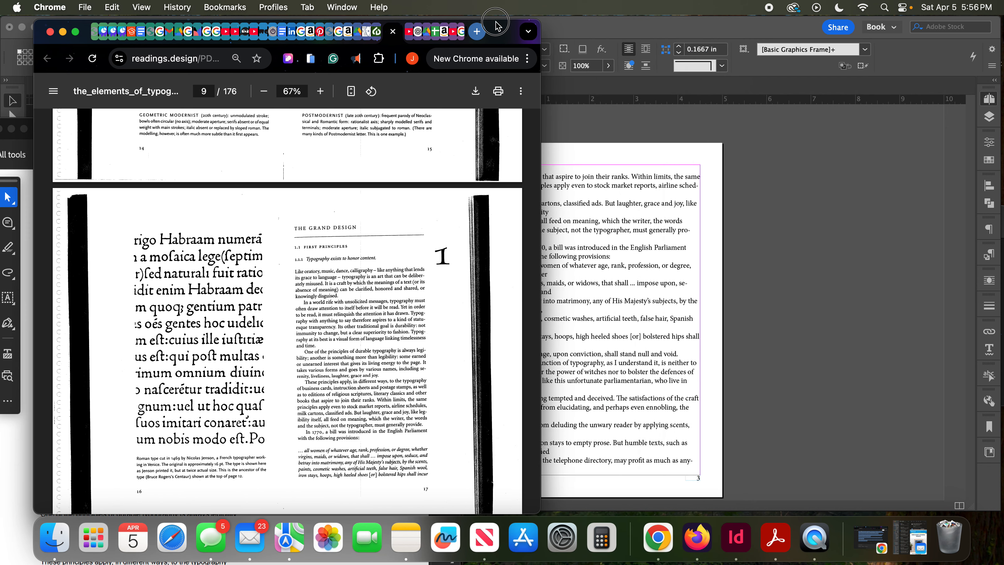
pyautogui.click(379, 32)
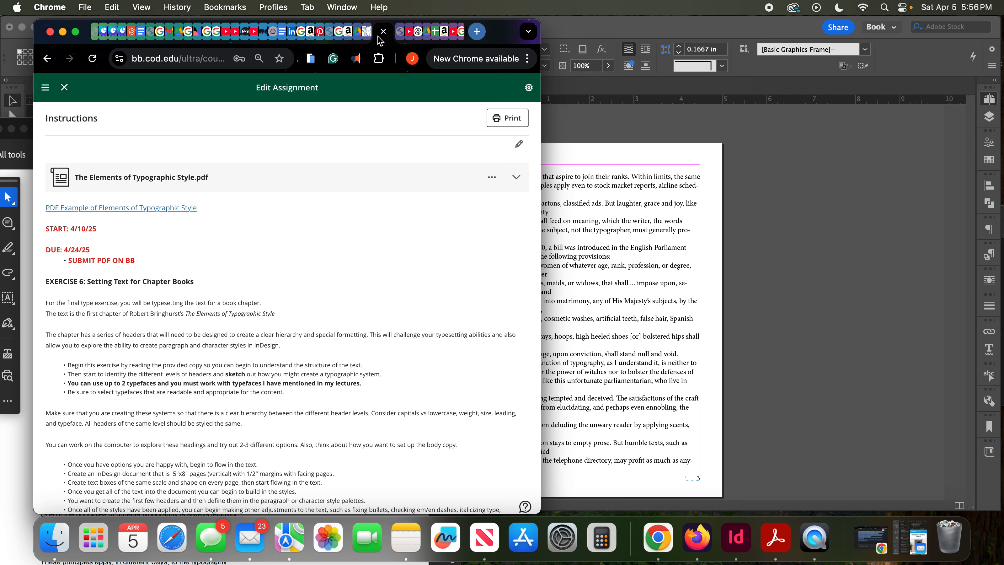
pyautogui.scroll(-5, 344, 255)
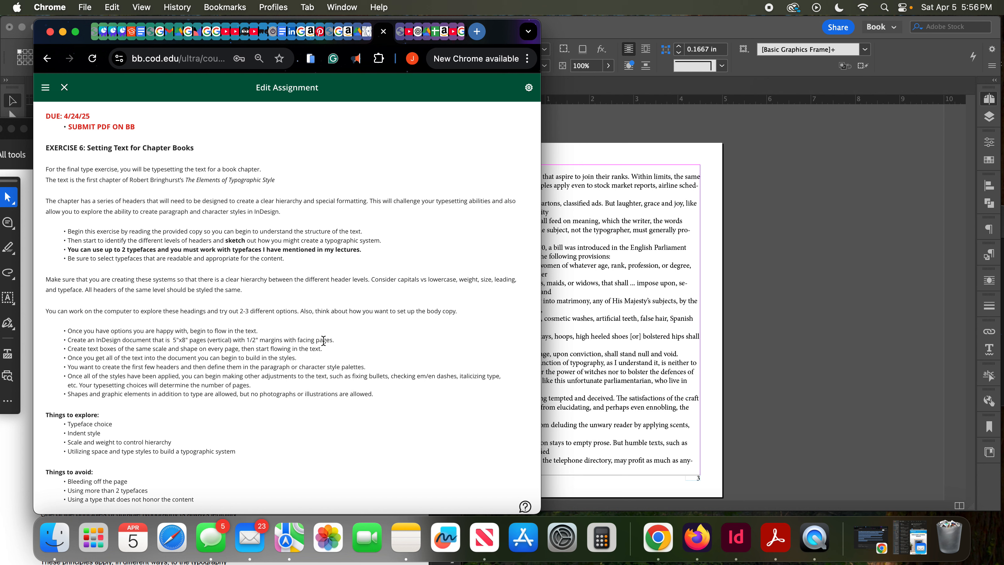
# - Switch to InDesign and examine the Exercise 6 Template's flowed text on the first spreads and its title page
pyautogui.click(604, 371)
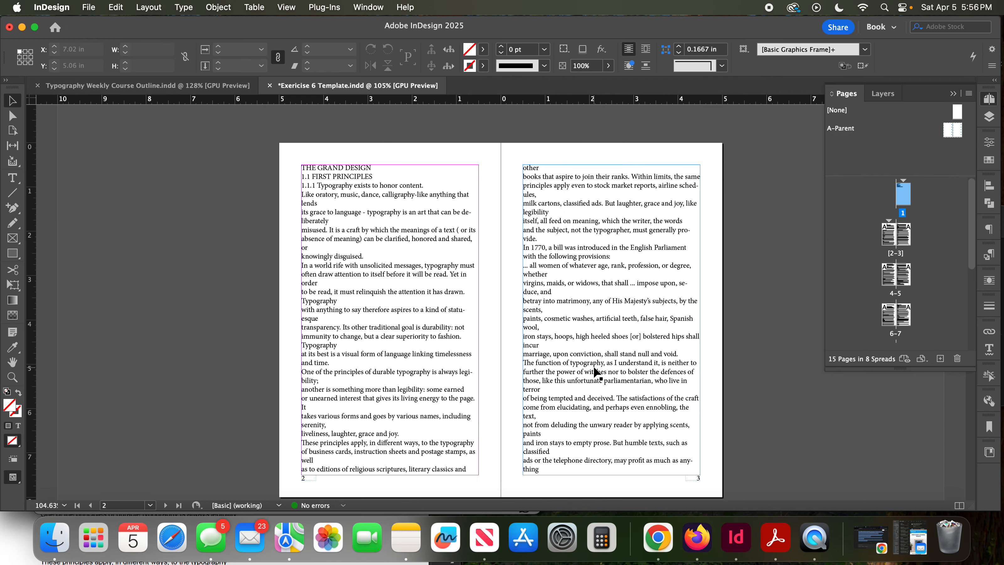
pyautogui.scroll(-5, 596, 371)
pyautogui.scroll(-5, 594, 366)
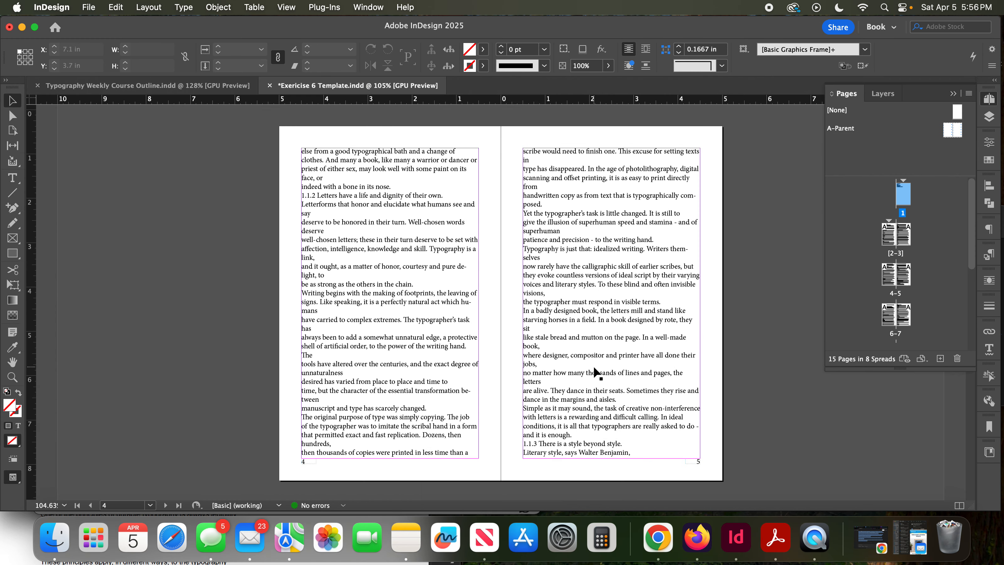
pyautogui.scroll(2, 593, 366)
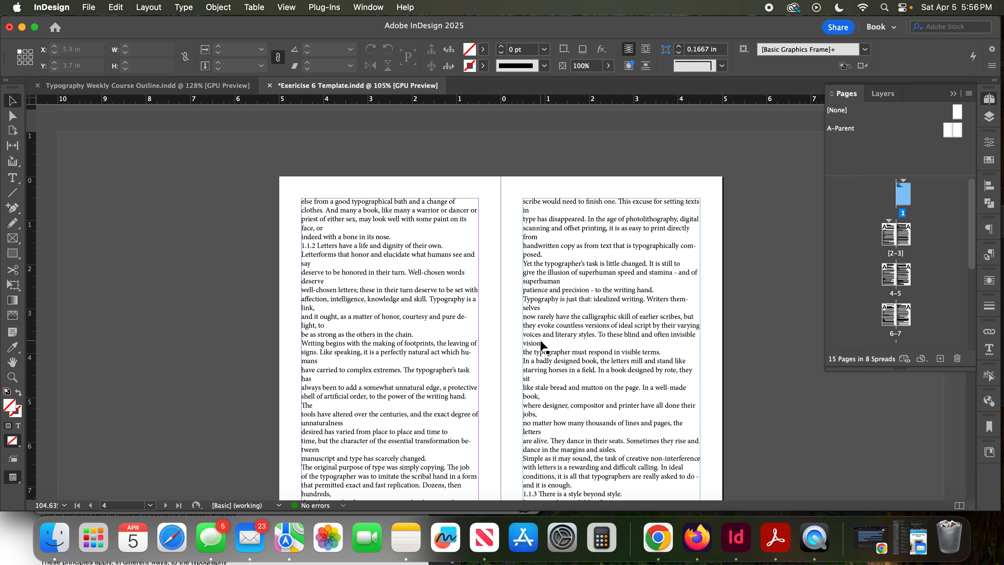
pyautogui.scroll(15, 541, 341)
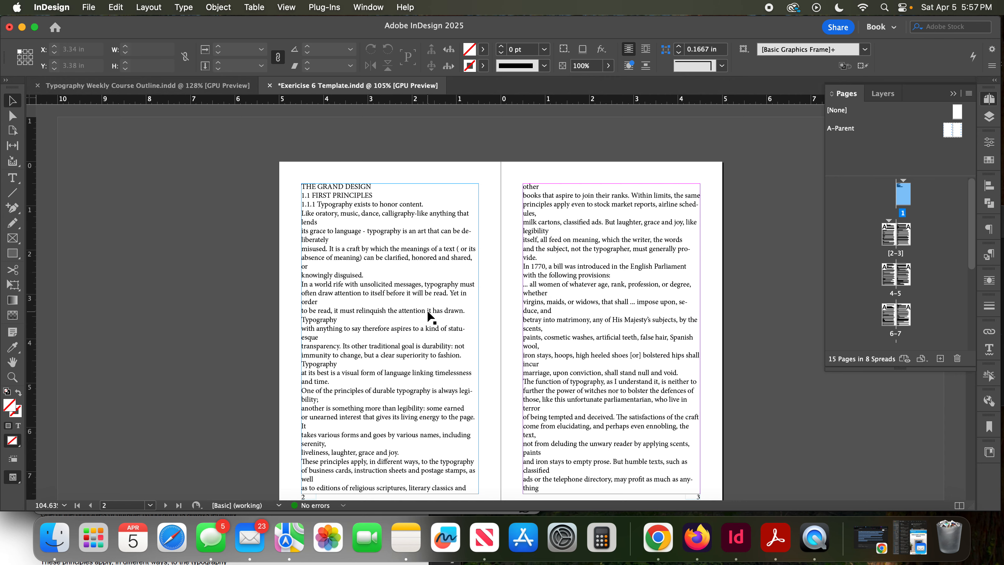
pyautogui.scroll(-10, 428, 313)
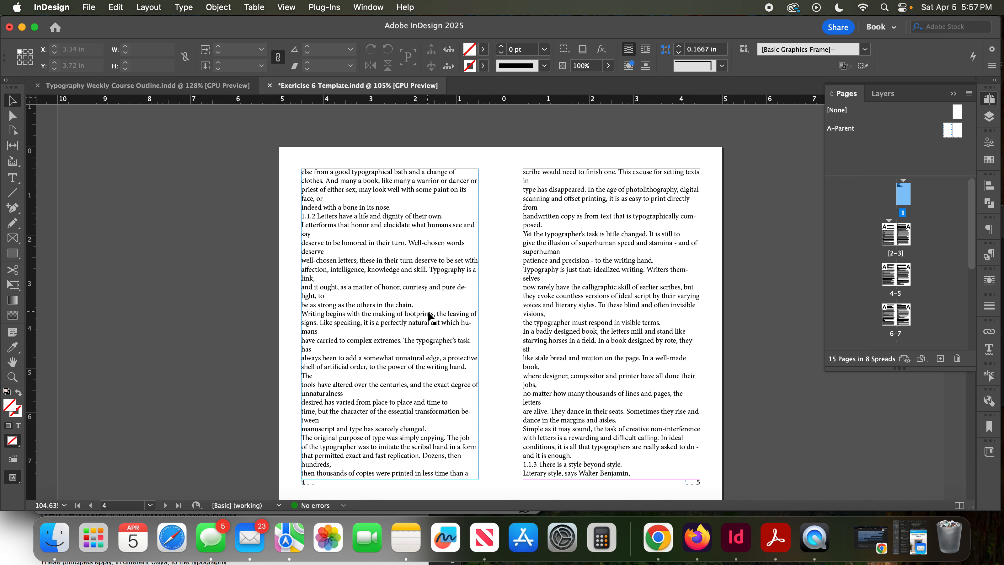
pyautogui.scroll(8, 429, 313)
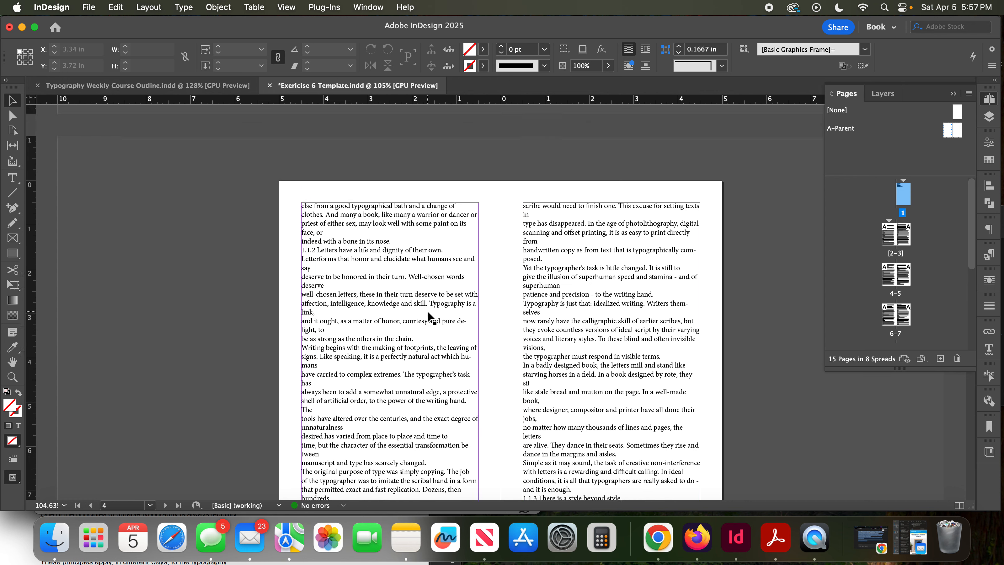
pyautogui.scroll(-1, 427, 311)
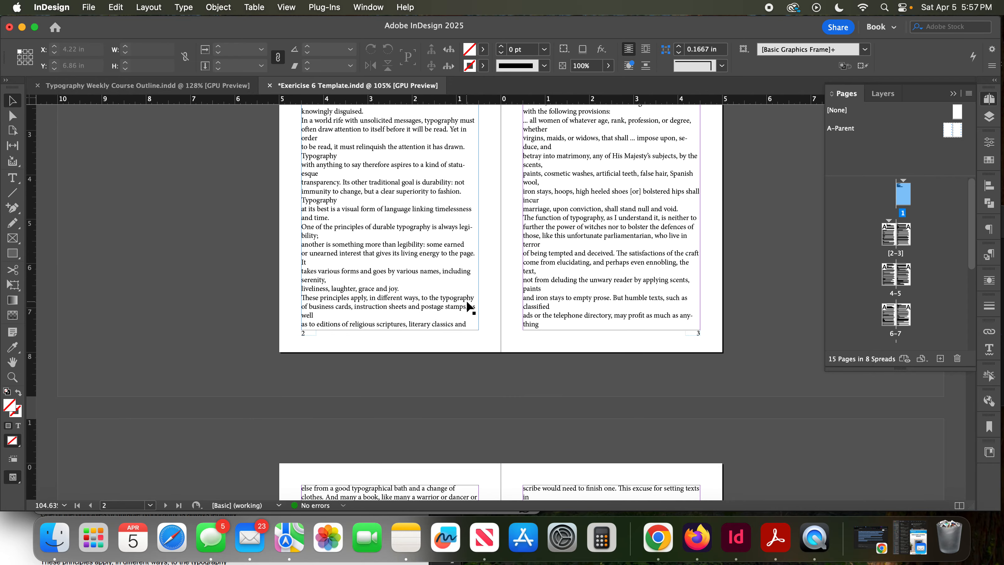
pyautogui.scroll(8, 466, 301)
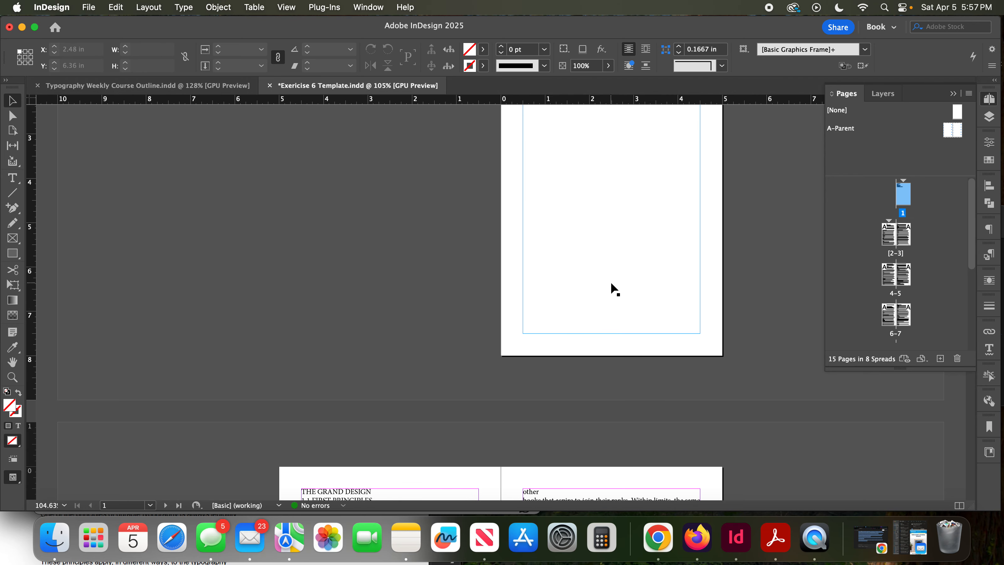
pyautogui.scroll(-2, 615, 289)
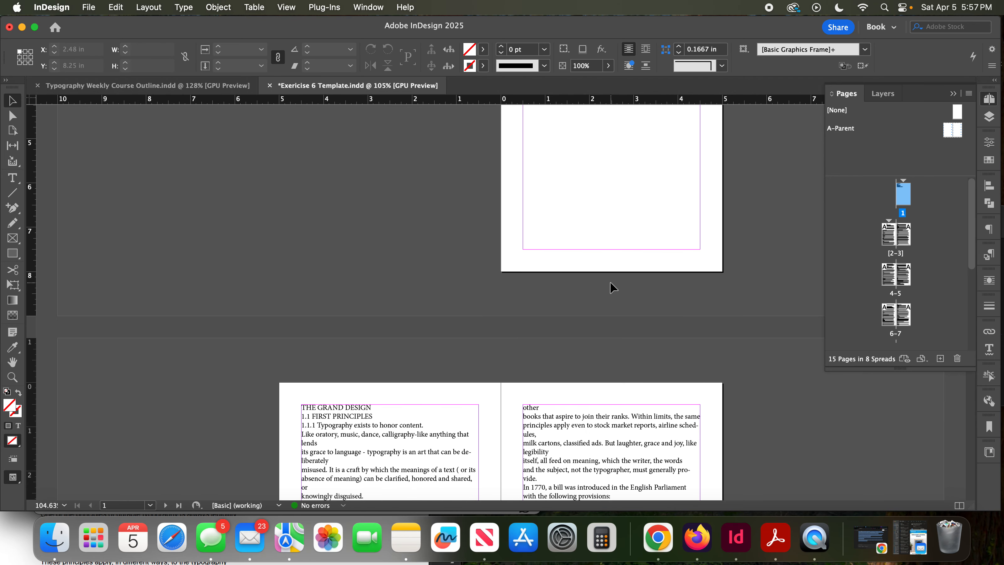
pyautogui.scroll(6, 625, 266)
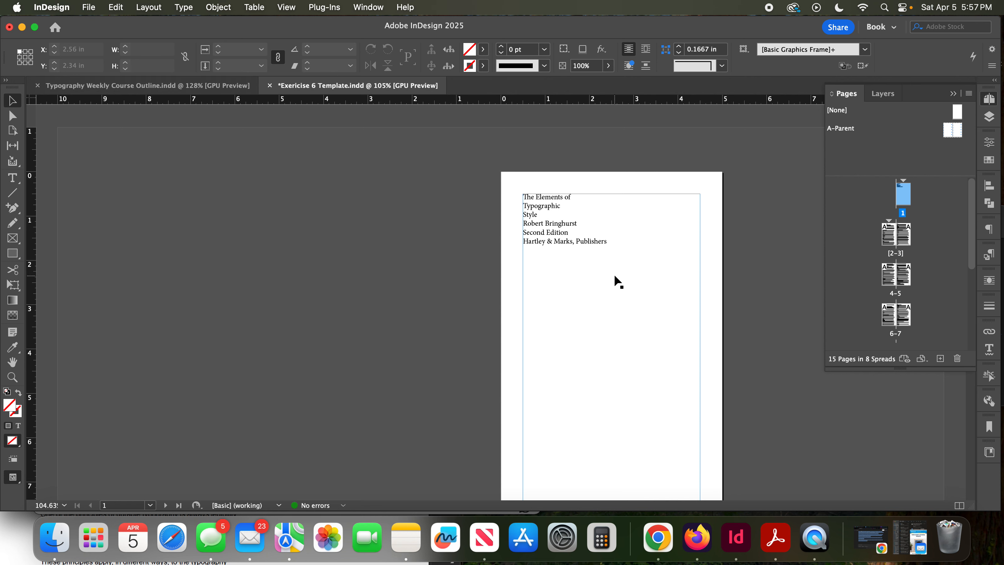
# - Create a new 5 x 8 in portrait document in inches, with 15 facing pages and 0.5 in margins
pyautogui.click(90, 9)
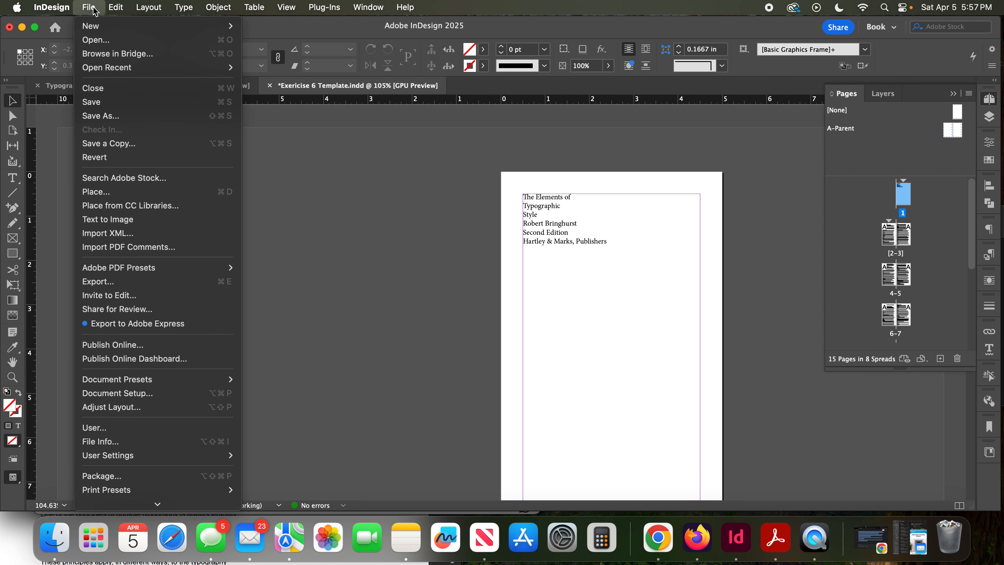
pyautogui.moveTo(126, 26)
pyautogui.click(288, 32)
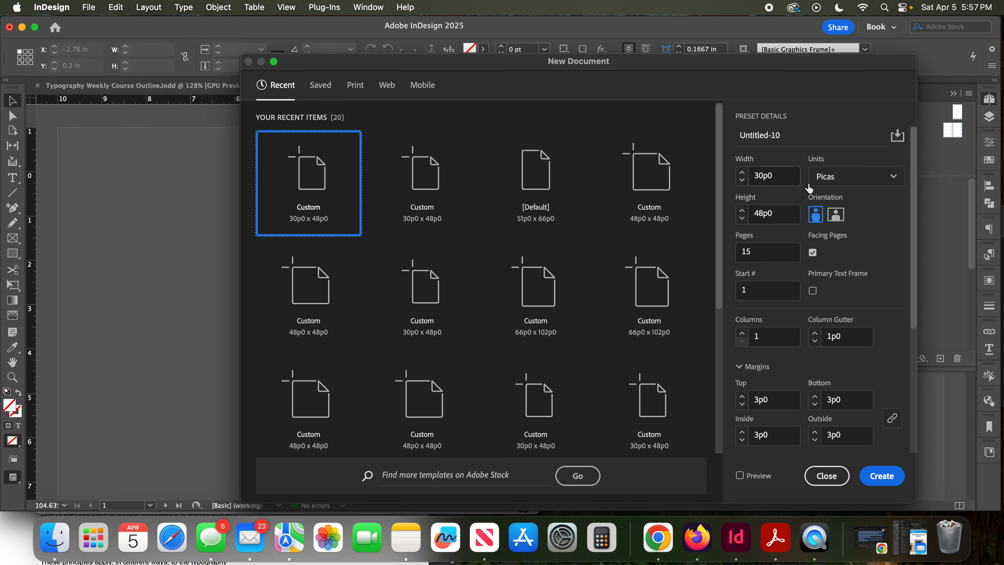
pyautogui.click(846, 182)
pyautogui.click(837, 251)
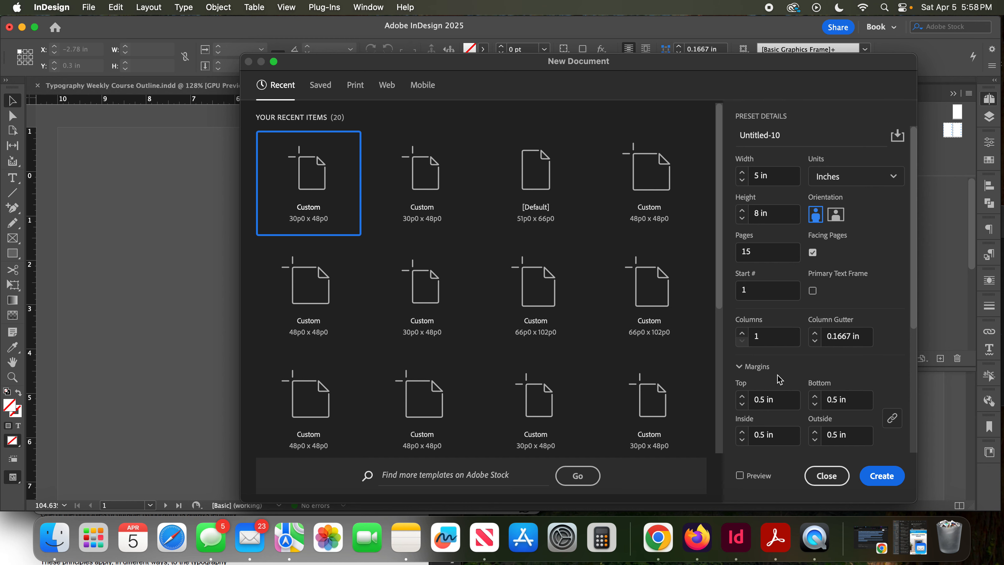
pyautogui.click(886, 482)
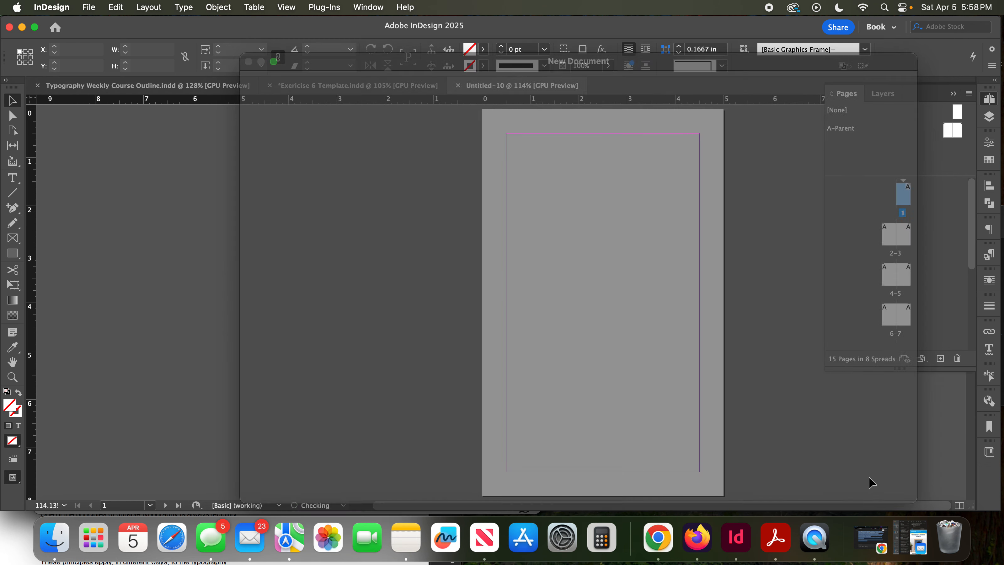
pyautogui.scroll(-5, 602, 271)
pyautogui.scroll(5, 603, 272)
pyautogui.scroll(-2, 602, 271)
pyautogui.scroll(2, 615, 305)
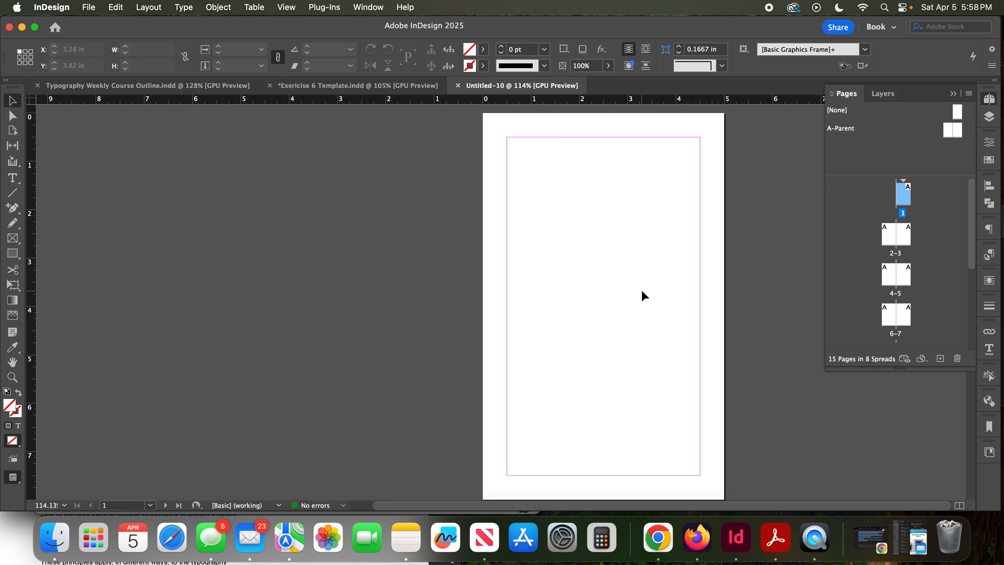
# - Open the A-Parent spread and draw a 4 x 7 in text frame filling the margins of its left page
pyautogui.doubleClick(951, 131)
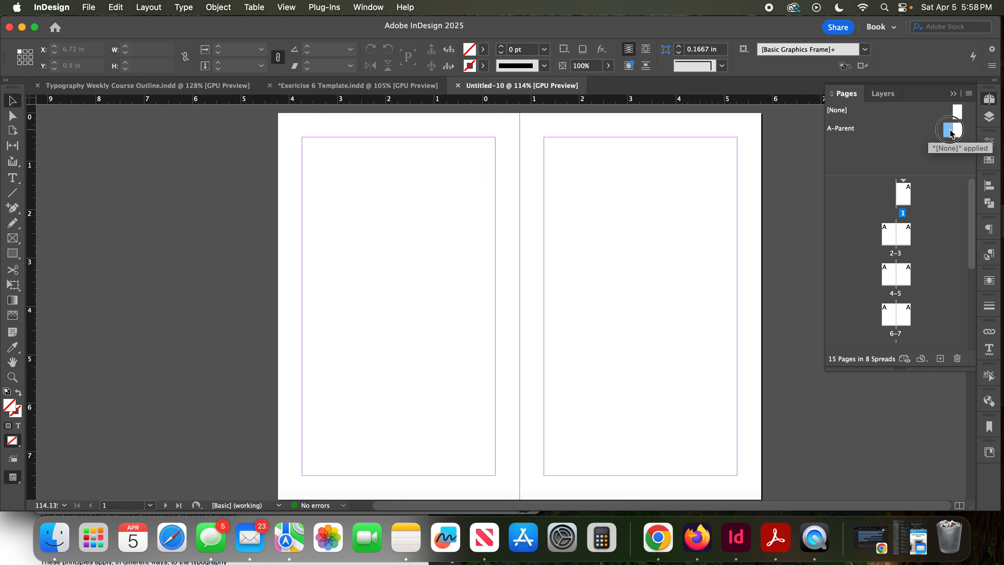
pyautogui.click(13, 178)
pyautogui.moveTo(302, 138); pyautogui.dragTo(496, 476)
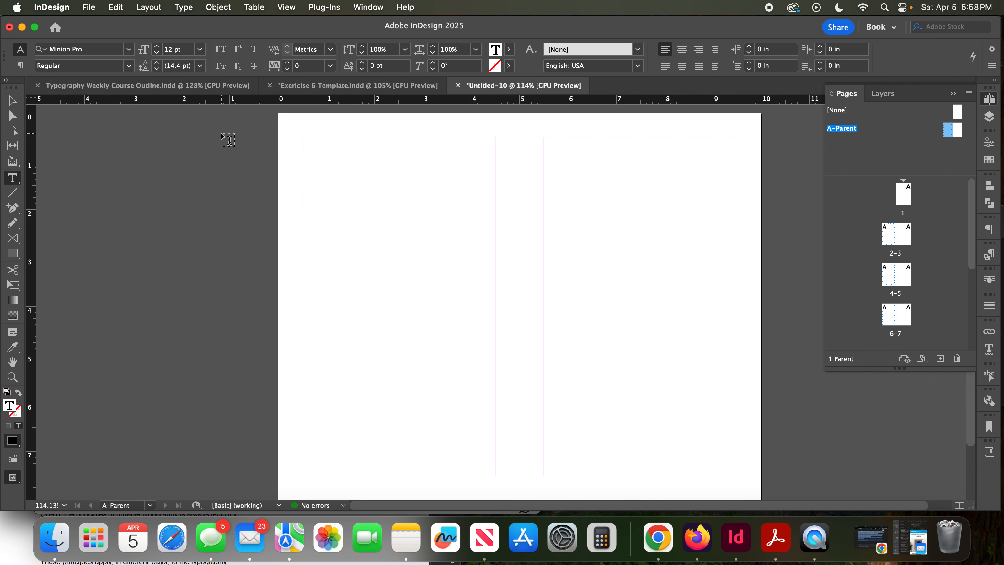
pyautogui.press('Escape')
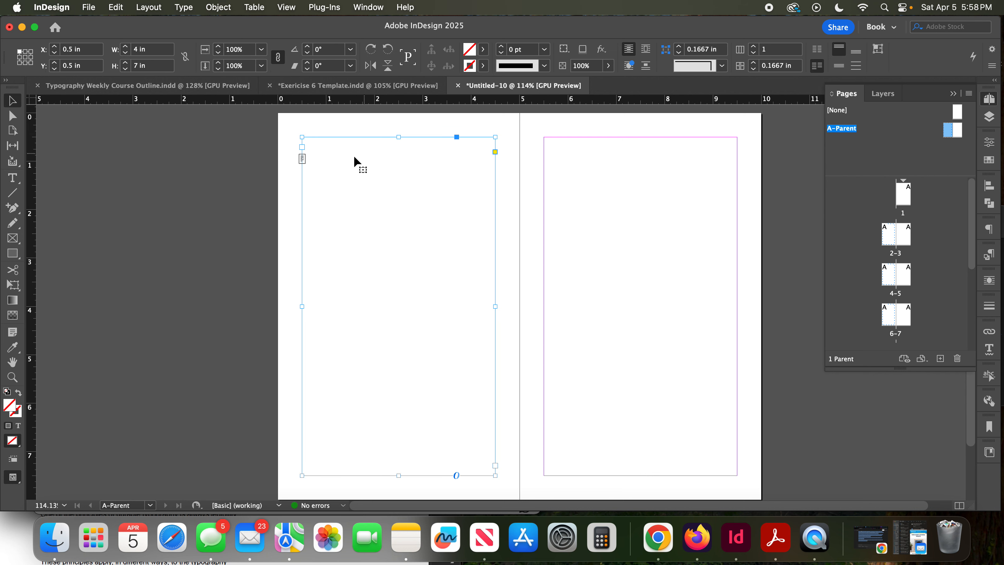
# - Move the text frame to the right A-Parent page and copy it back, giving both pages a matching frame within the margins
pyautogui.moveTo(343, 137); pyautogui.dragTo(587, 143)
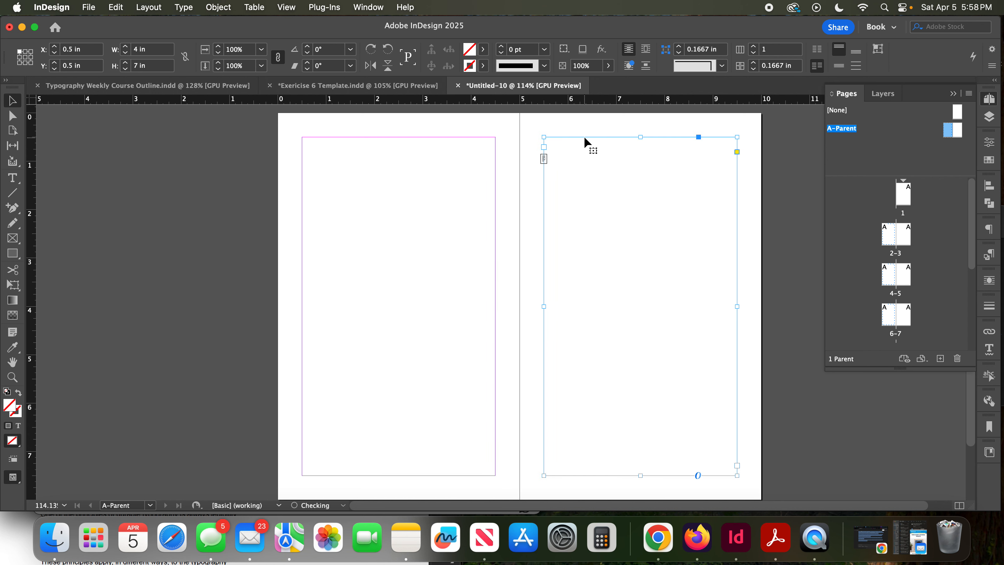
pyautogui.click(497, 150)
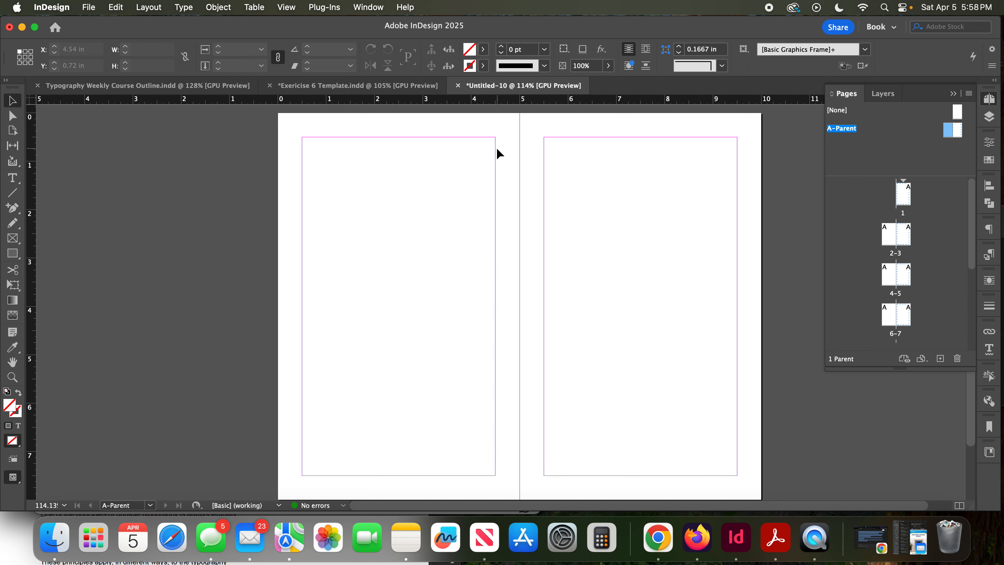
pyautogui.click(545, 146)
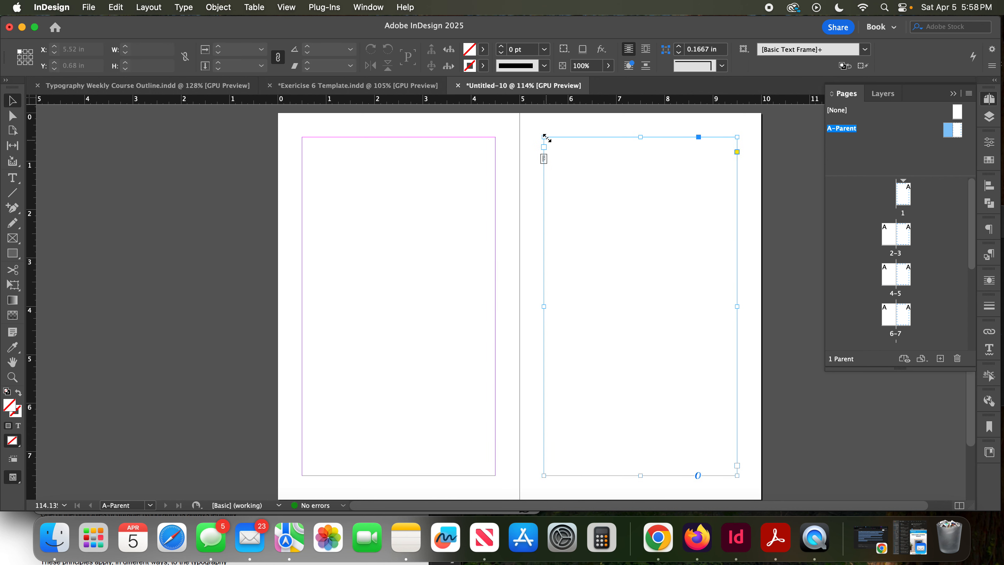
pyautogui.click(483, 141)
pyautogui.moveTo(543, 153); pyautogui.dragTo(303, 157)
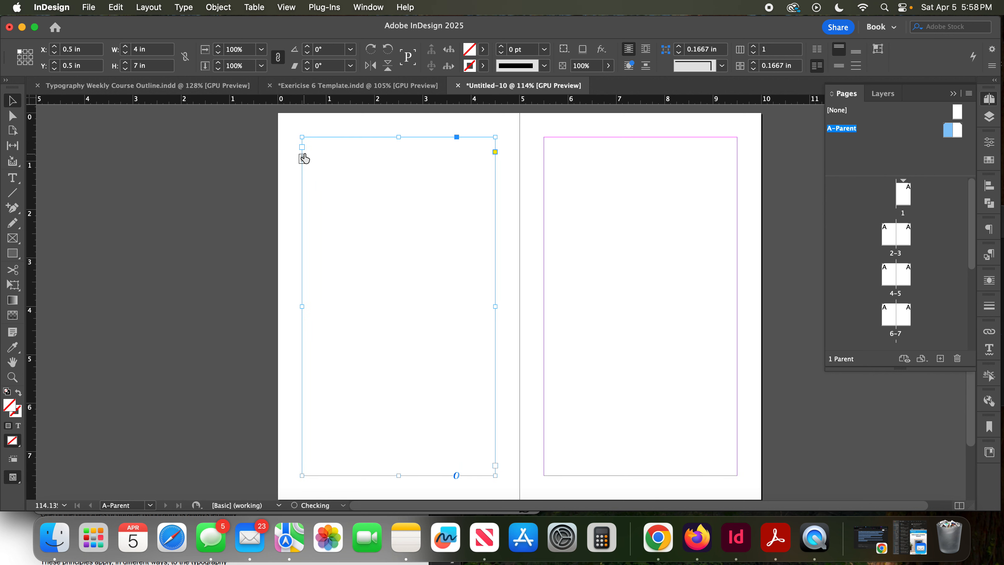
pyautogui.press('cmd+z')
pyautogui.press('super+shift+z')
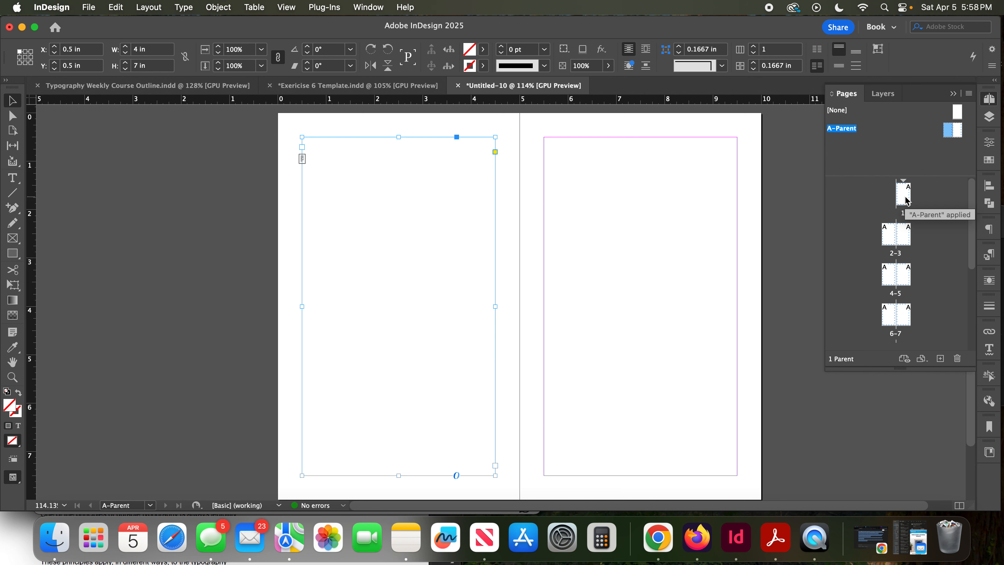
# - Go to page 1 and override its parent text frame so the frame is editable there
pyautogui.doubleClick(906, 198)
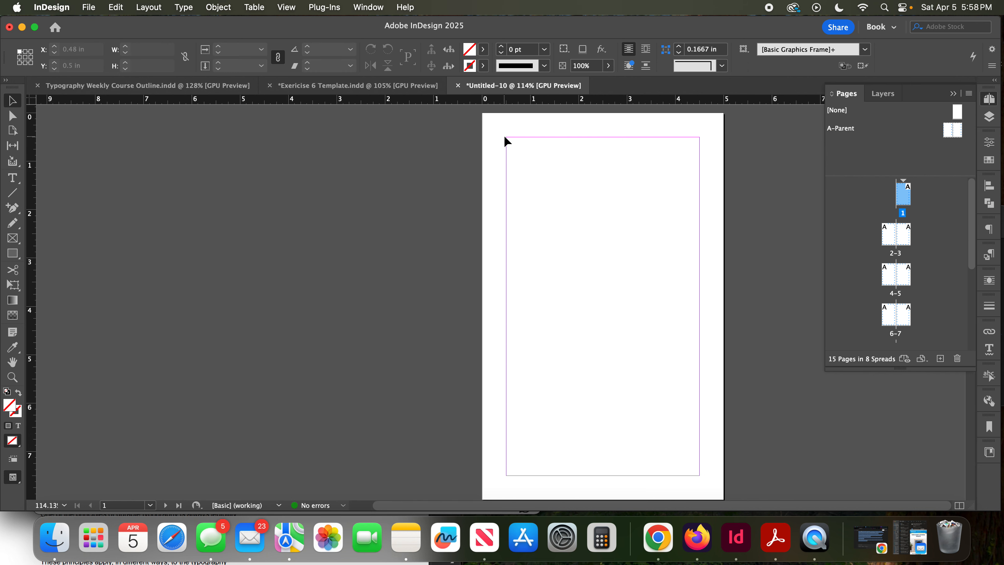
pyautogui.click(560, 147)
pyautogui.click(507, 153)
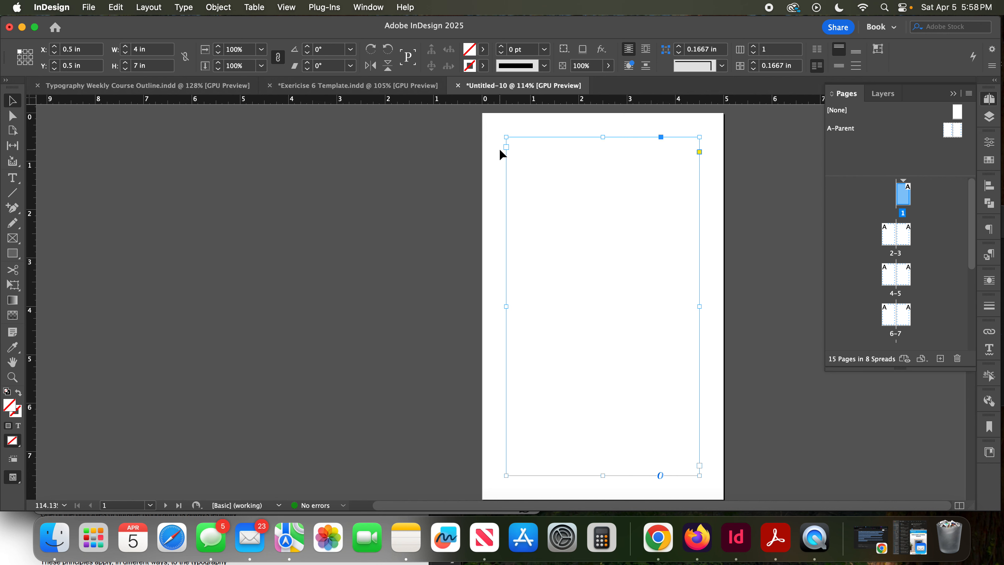
pyautogui.click(499, 150)
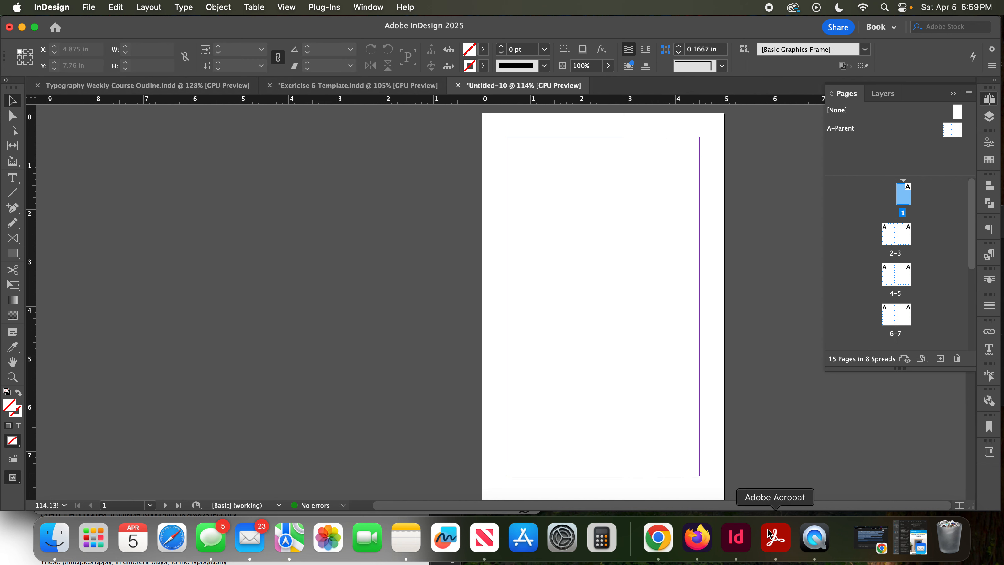
# - Select all the text in the source PDF in Acrobat, and return to InDesign to place the text cursor in page 1's frame
pyautogui.click(776, 537)
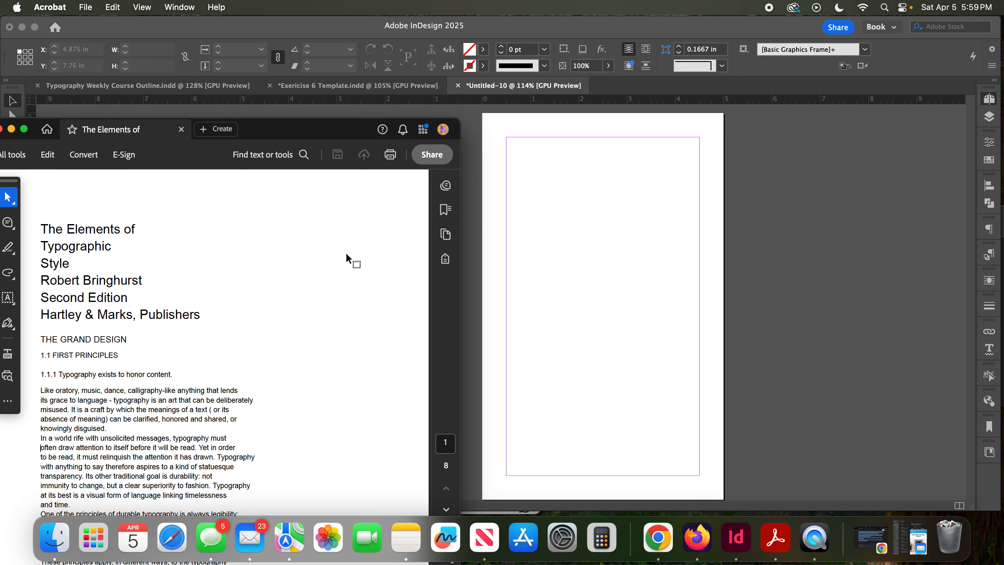
pyautogui.press('super+a')
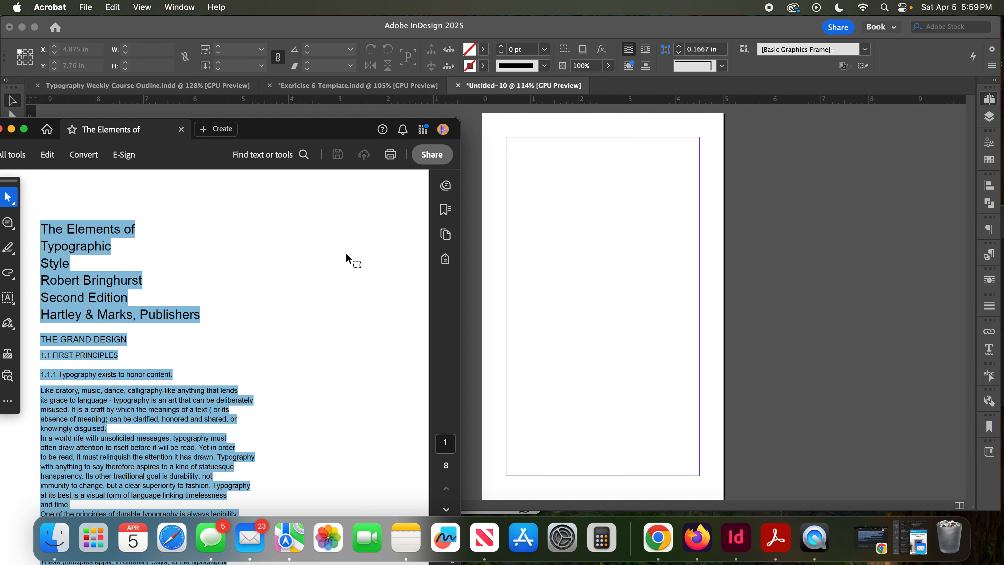
pyautogui.click(659, 316)
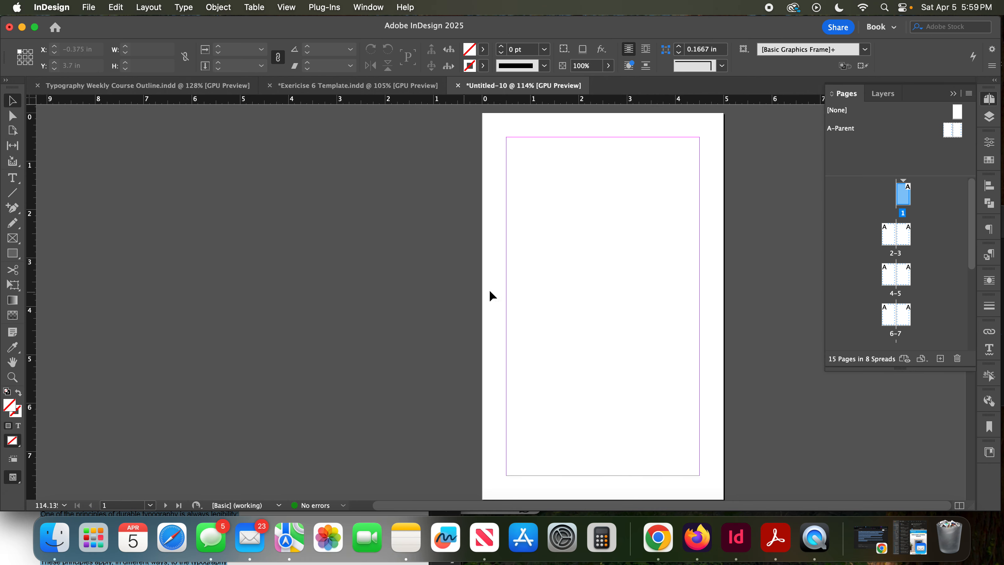
pyautogui.click(505, 280)
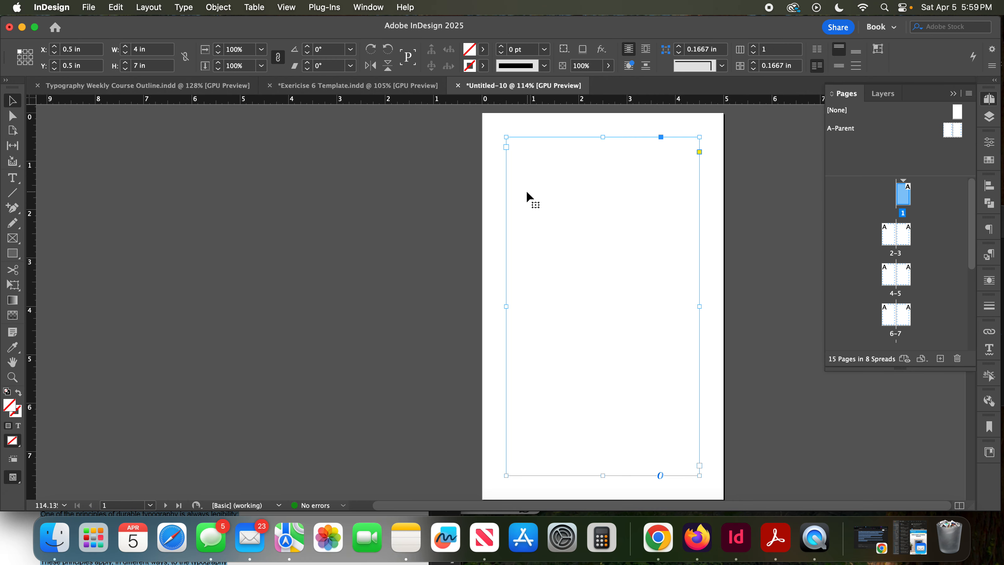
pyautogui.doubleClick(528, 153)
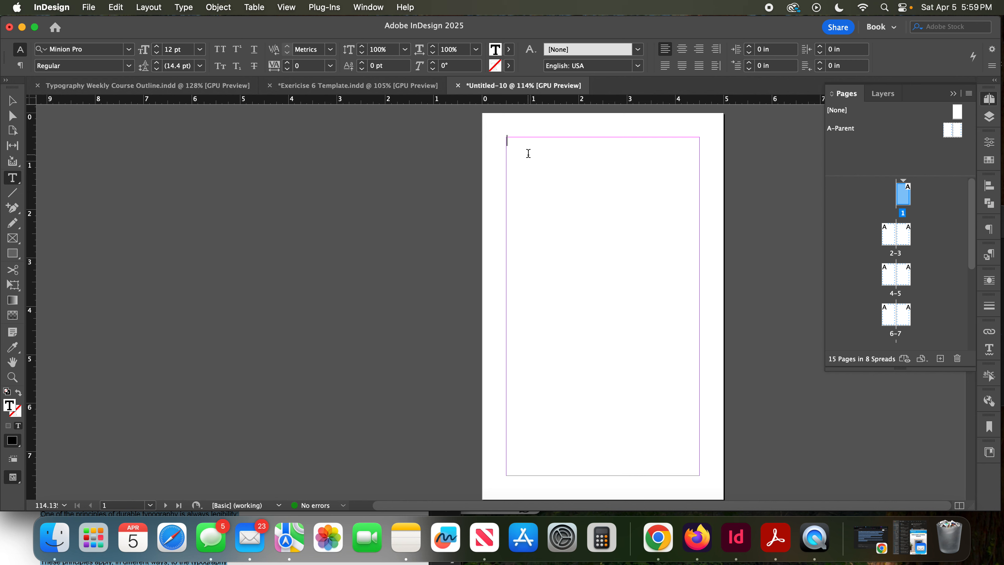
pyautogui.press('super')
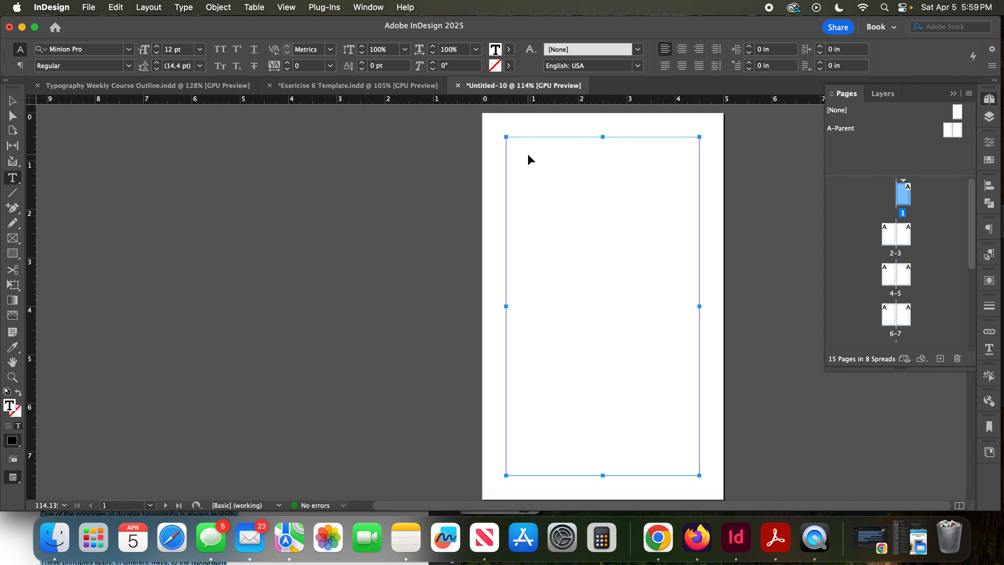
pyautogui.press('super+v')
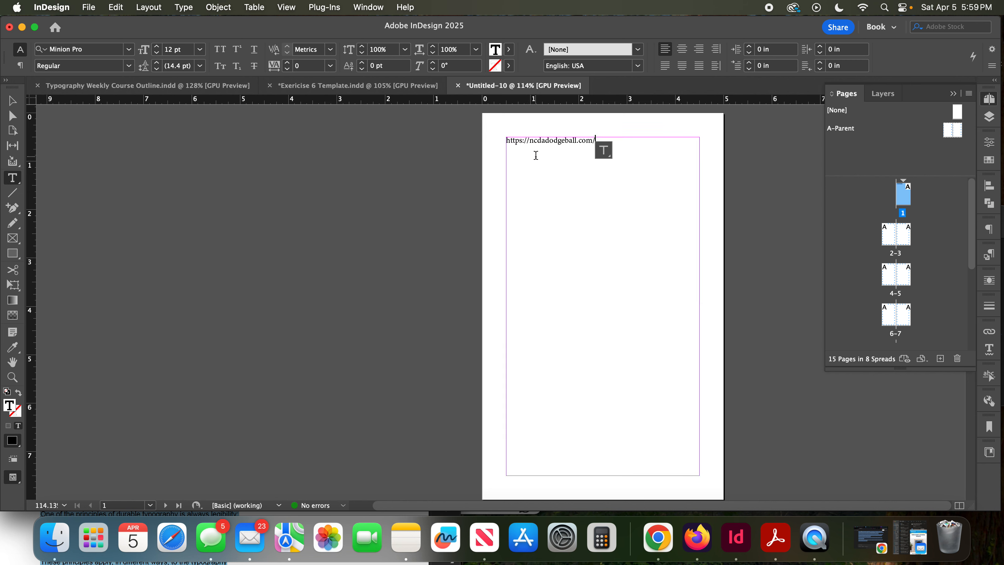
pyautogui.press('BackSpace')
pyautogui.press('BackSpace')
pyautogui.press('BackSpace')
pyautogui.press('BackSpace')
pyautogui.press('BackSpace')
pyautogui.press('BackSpace')
pyautogui.press('BackSpace')
pyautogui.press('BackSpace')
pyautogui.press('BackSpace')
pyautogui.press('BackSpace')
pyautogui.press('BackSpace')
pyautogui.press('BackSpace')
pyautogui.press('BackSpace')
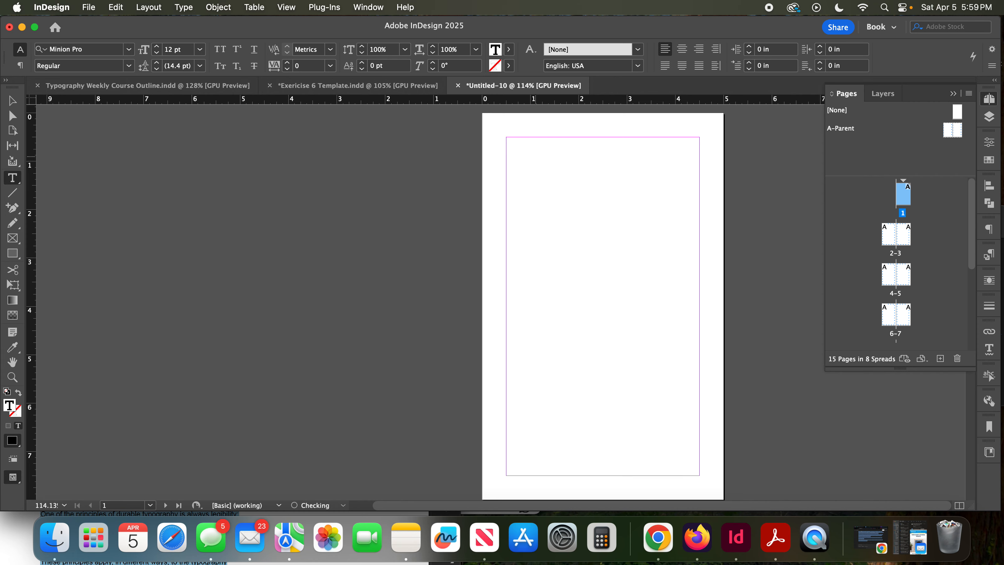
# - Copy the selected PDF text from Acrobat and paste it into page 1's text frame in InDesign, leaving the frame selected
pyautogui.click(776, 538)
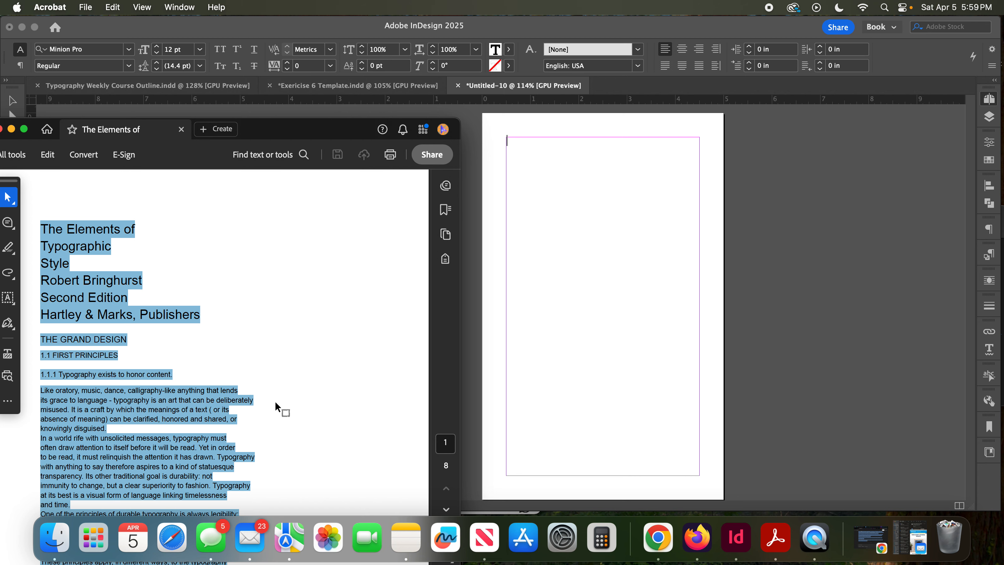
pyautogui.press('super+c')
pyautogui.click(590, 391)
pyautogui.click(580, 389)
pyautogui.press('super+v')
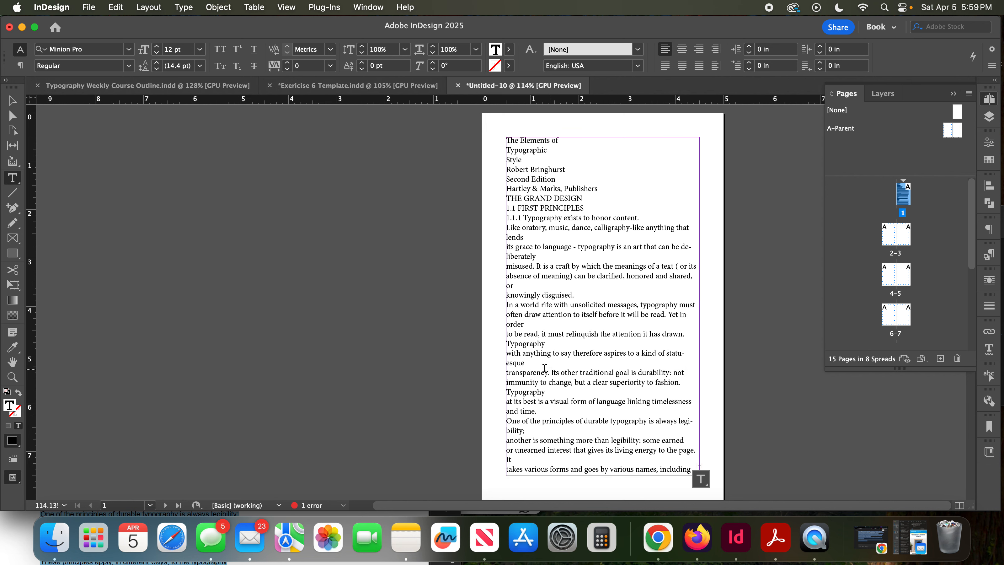
pyautogui.click(12, 101)
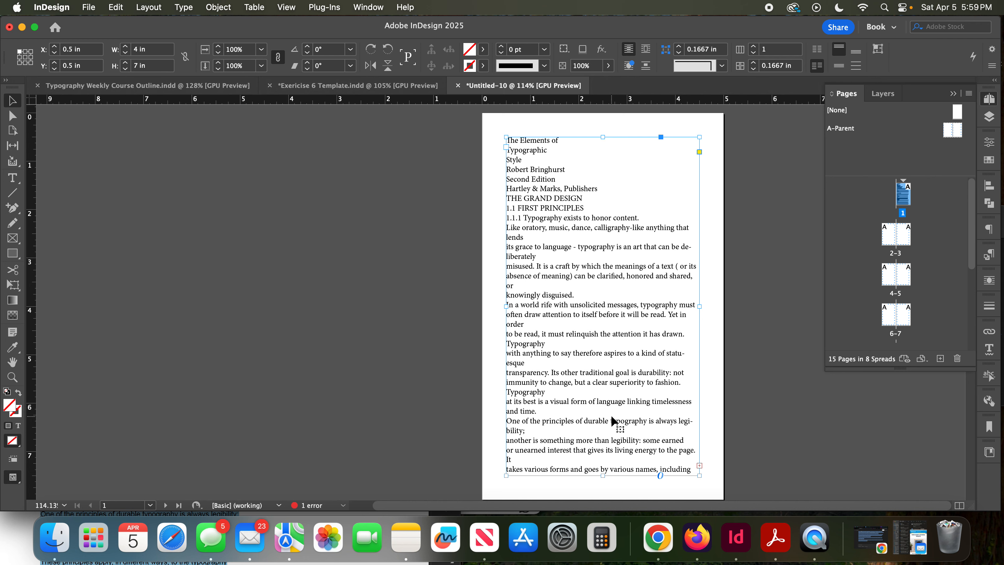
# - Try extending page 1's text frame downward past the page edge to about 7.76 in tall, and undo the resize
pyautogui.scroll(-3, 609, 478)
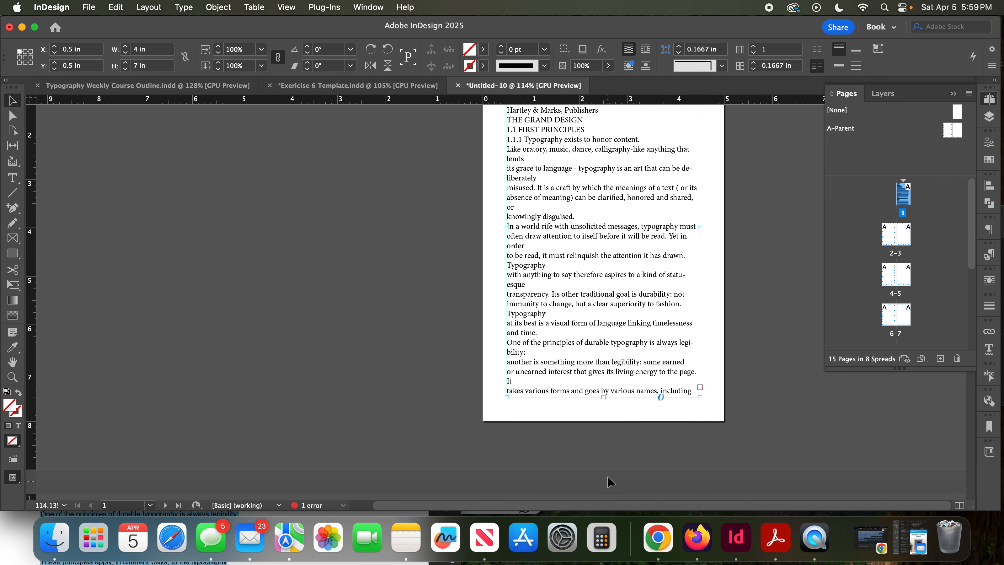
pyautogui.moveTo(607, 398); pyautogui.dragTo(608, 434)
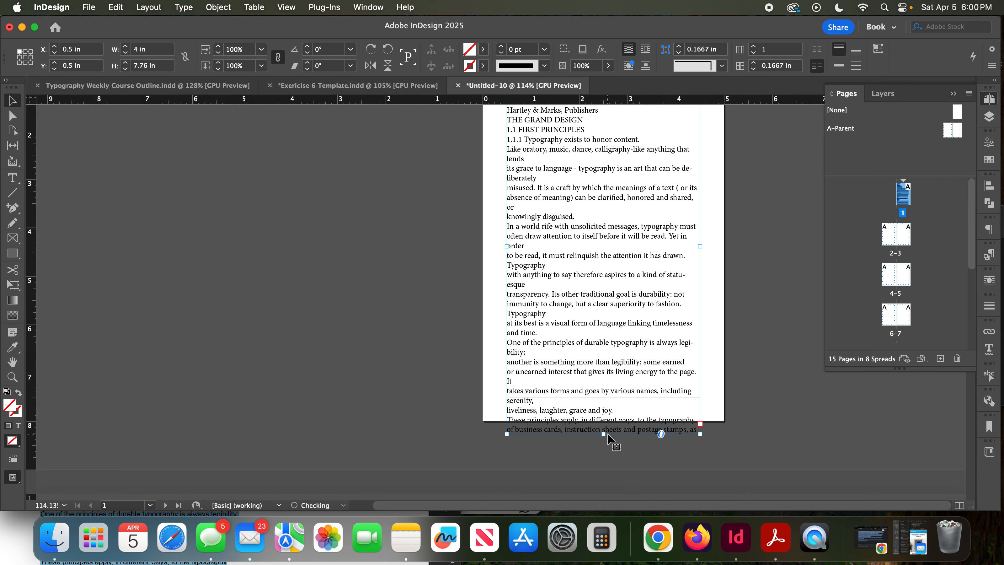
pyautogui.press('super+z')
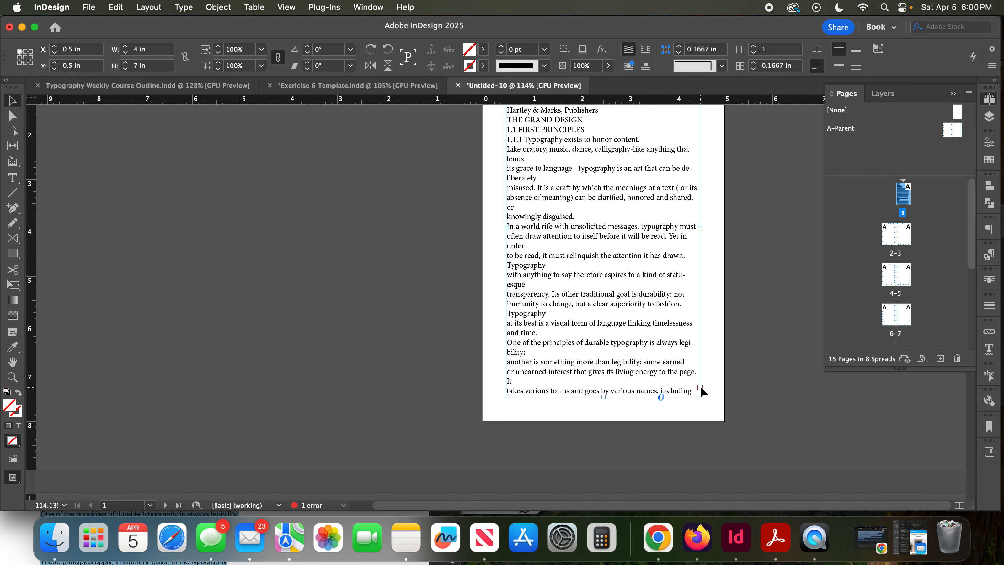
# - Thread the overset text from page 1 into the parent text frame on page 2, and from there into page 3's frame
pyautogui.click(700, 387)
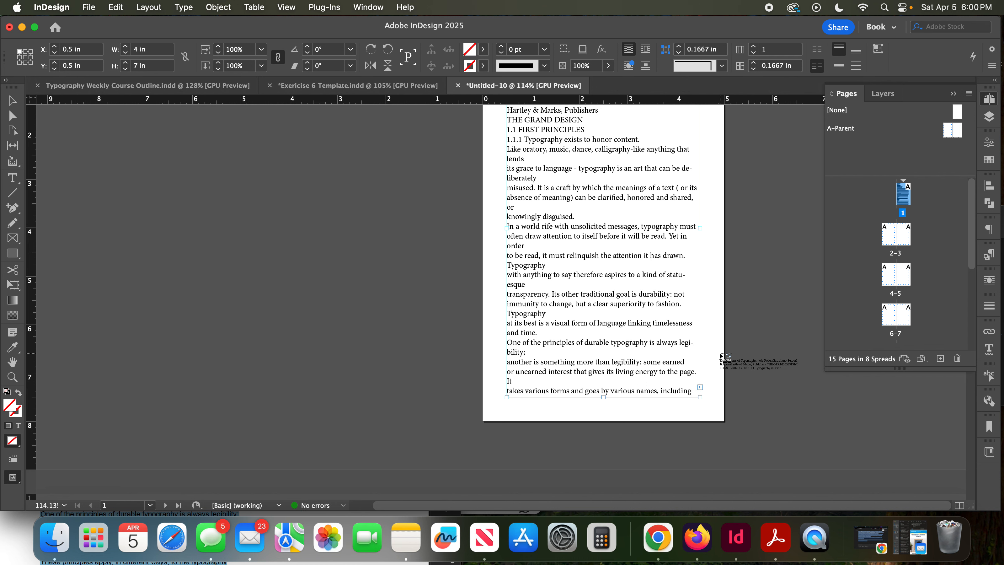
pyautogui.scroll(-7, 720, 356)
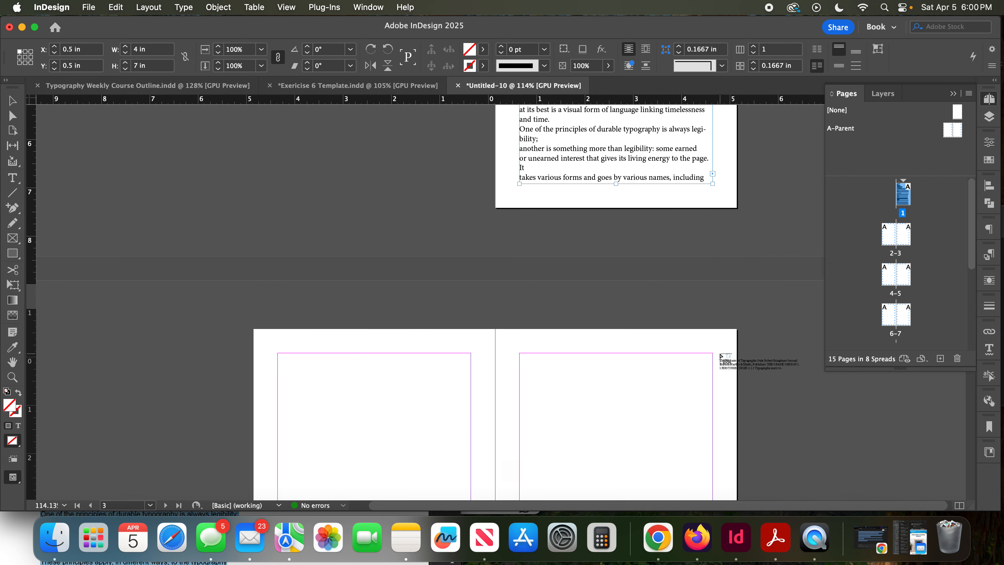
pyautogui.scroll(-3, 720, 356)
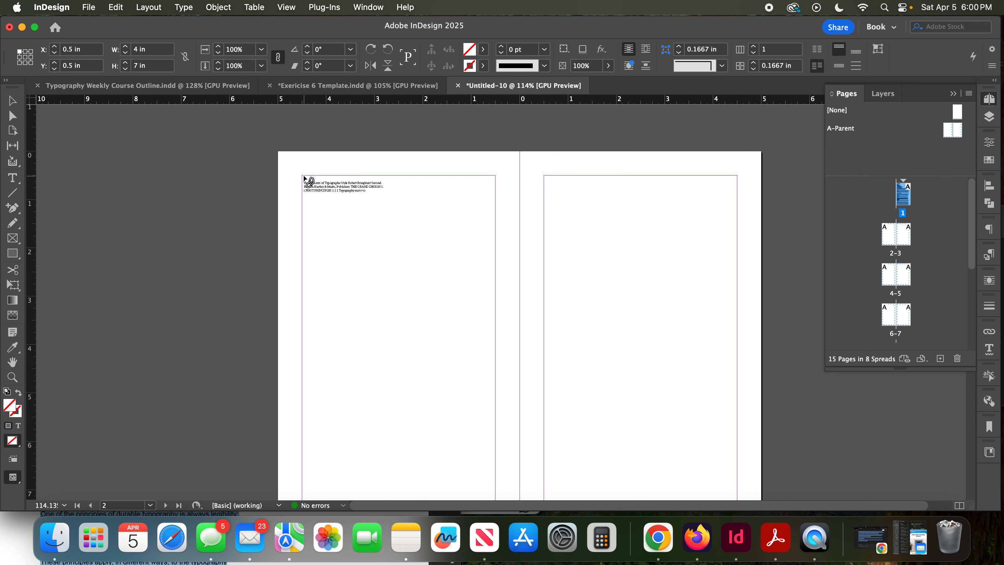
pyautogui.click(304, 177)
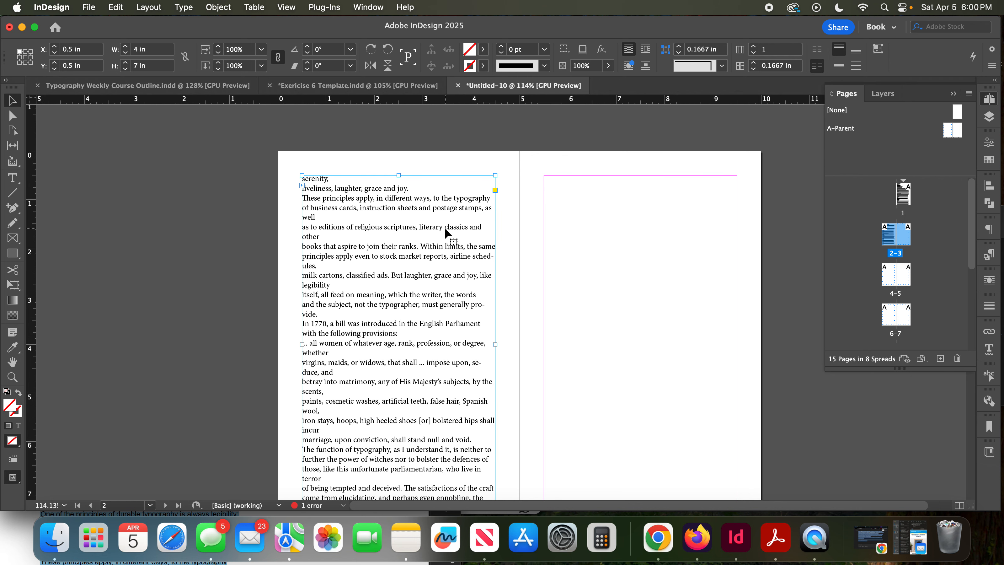
pyautogui.scroll(-4, 446, 229)
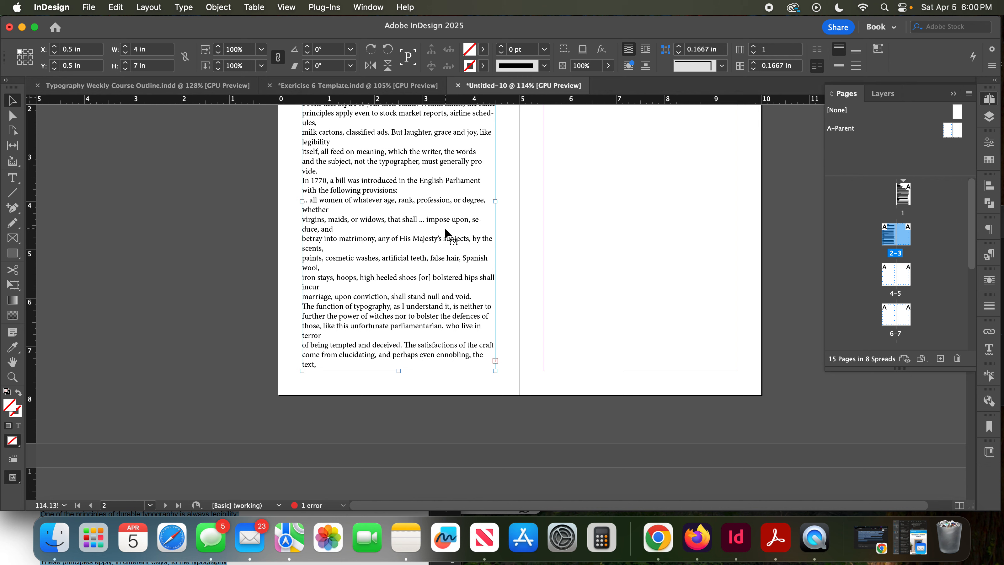
pyautogui.click(495, 361)
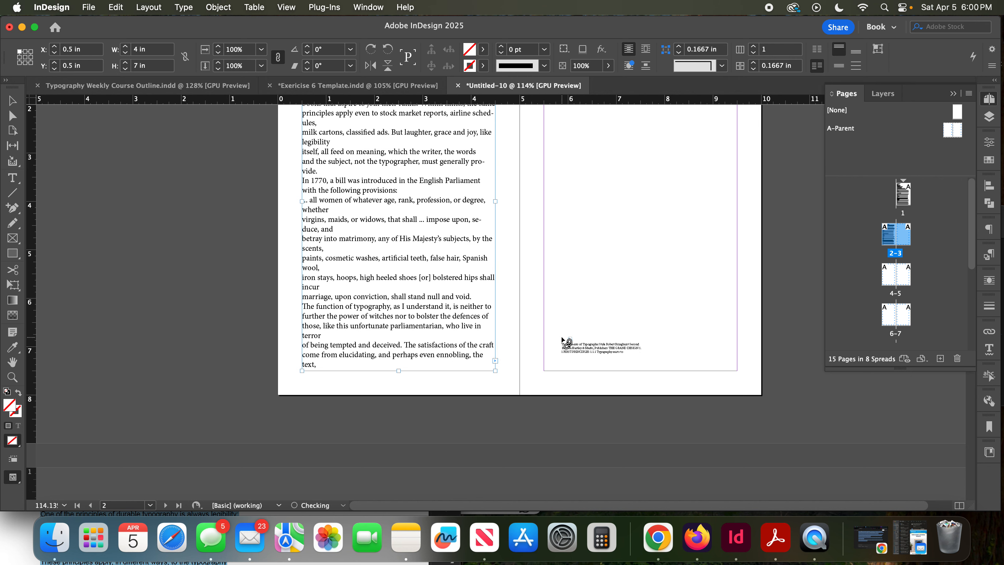
pyautogui.scroll(7, 563, 341)
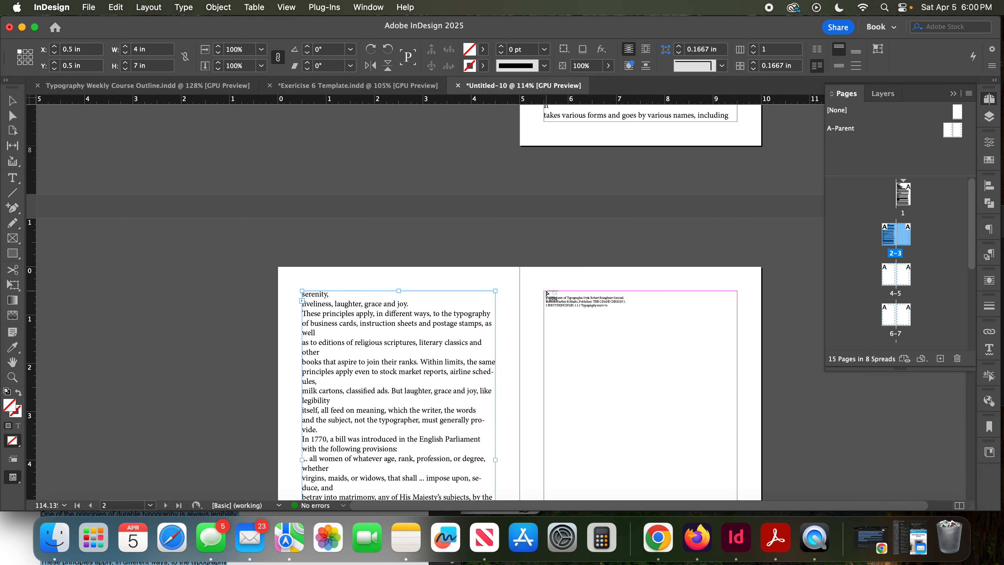
pyautogui.click(547, 295)
# - Continue threading the overset text from page 3 into the text frames on pages 4 and 5
pyautogui.scroll(-7, 547, 295)
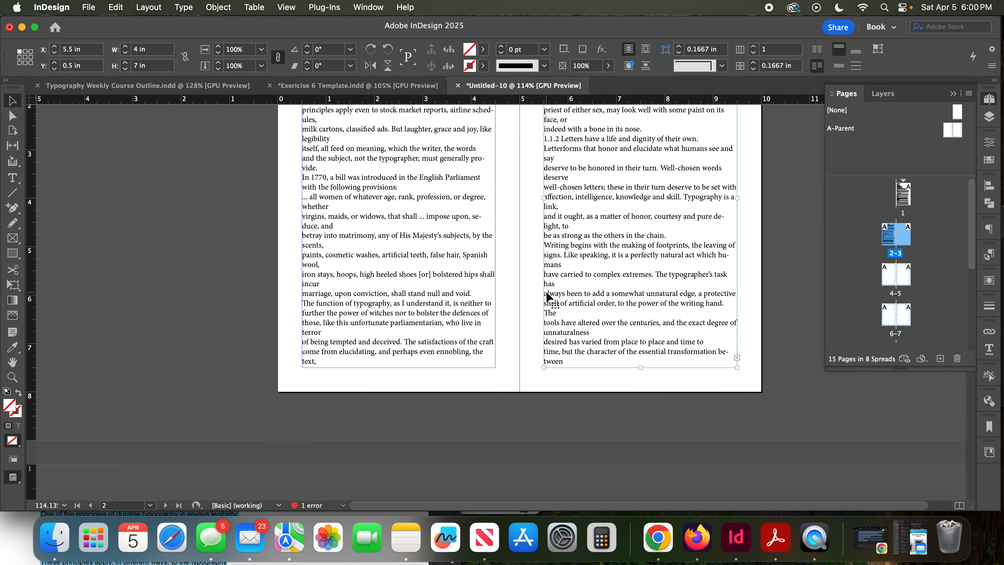
pyautogui.click(737, 357)
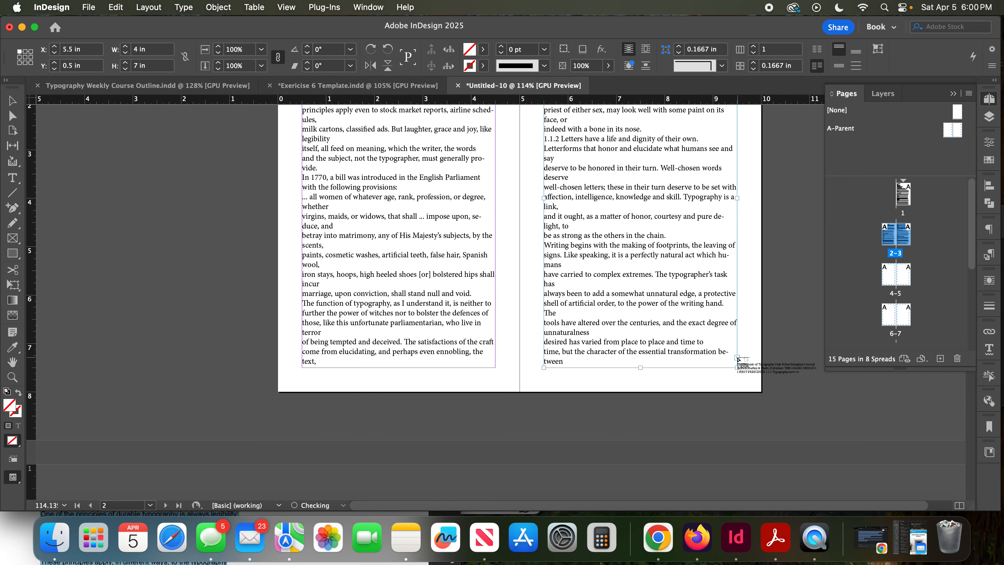
pyautogui.scroll(-7, 336, 344)
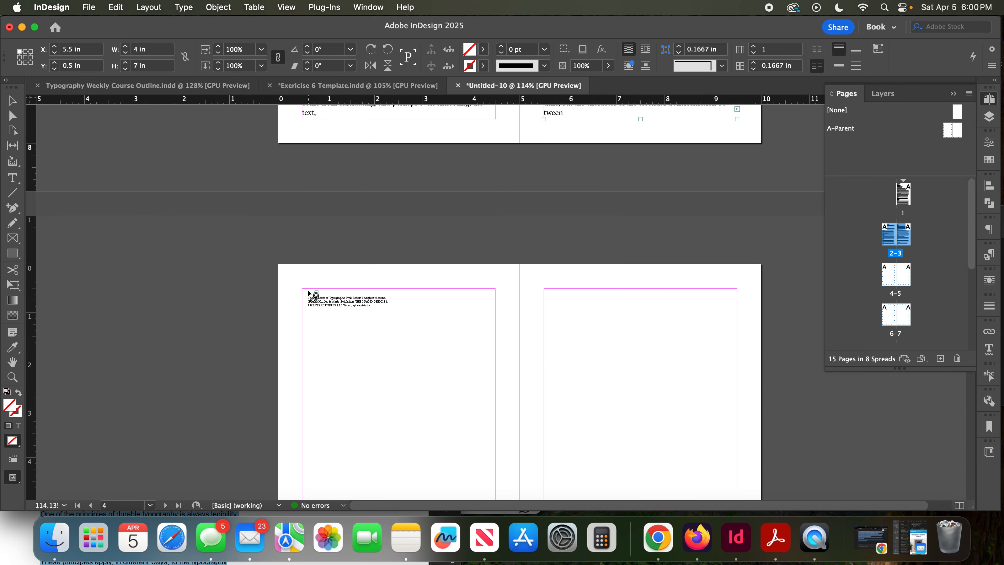
pyautogui.click(314, 294)
pyautogui.scroll(-3, 311, 296)
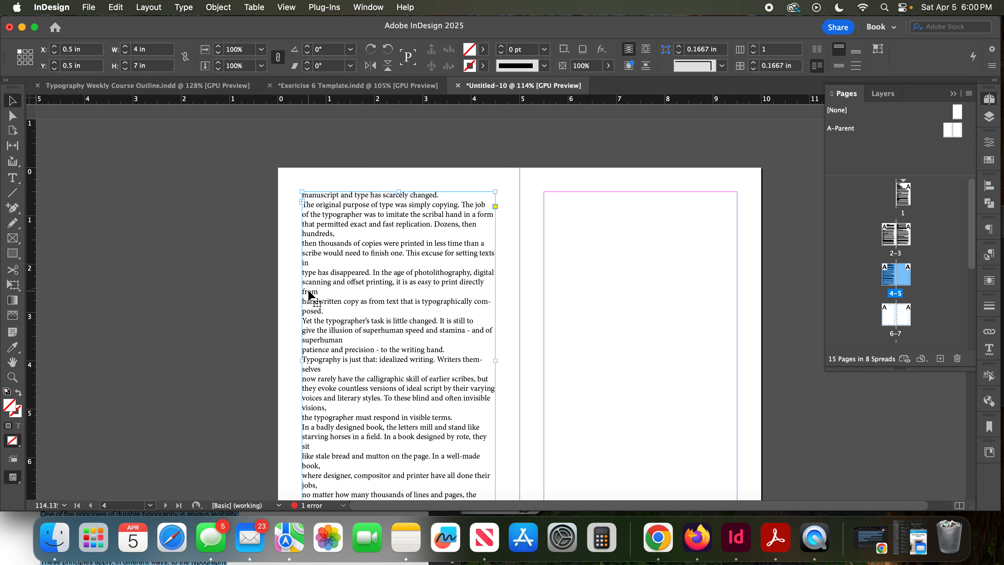
pyautogui.scroll(-3, 312, 296)
pyautogui.click(495, 424)
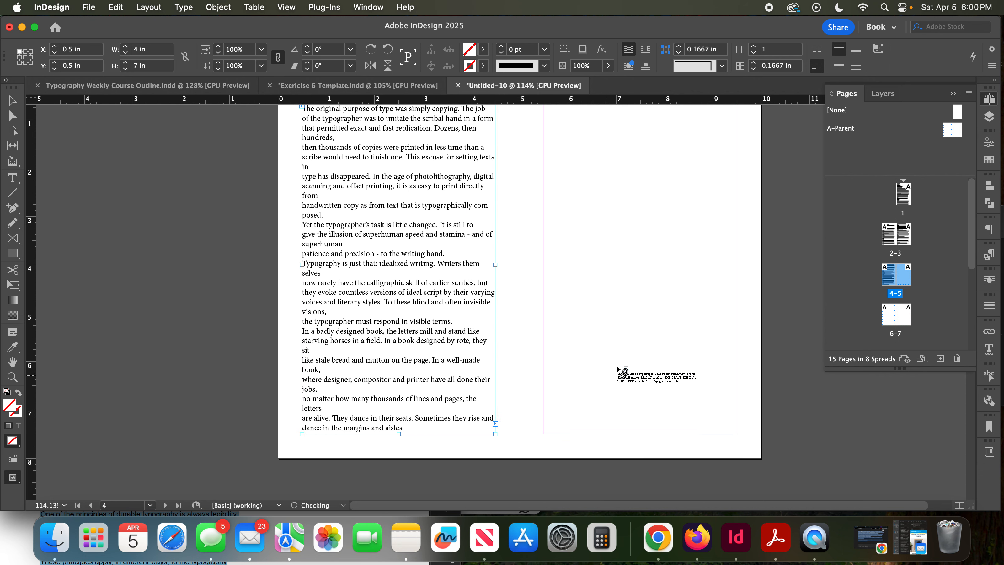
pyautogui.scroll(5, 617, 364)
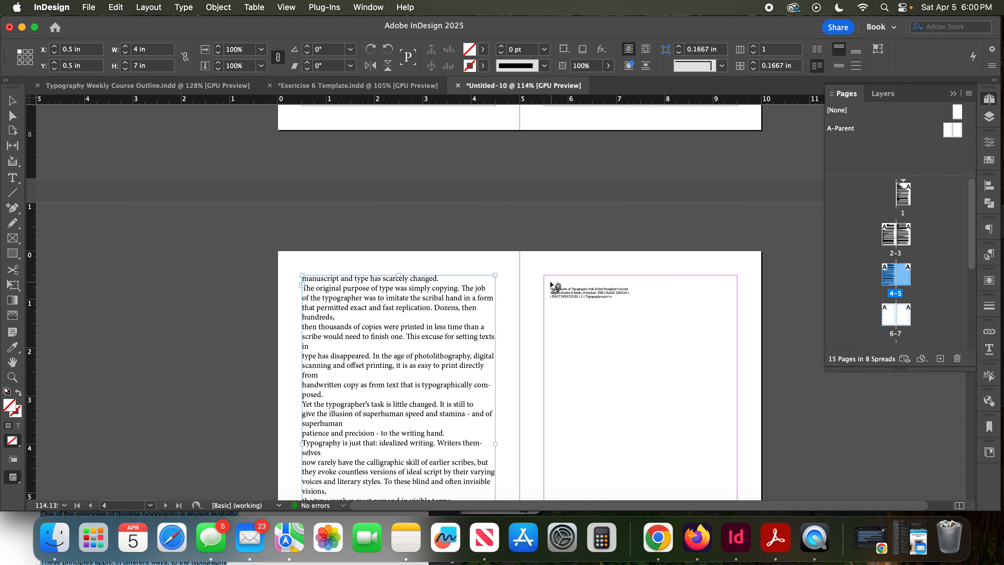
pyautogui.click(548, 281)
# - Continue threading the overset text from page 5 into the text frames on pages 6 and 7
pyautogui.scroll(-5, 551, 283)
pyautogui.scroll(-1, 551, 284)
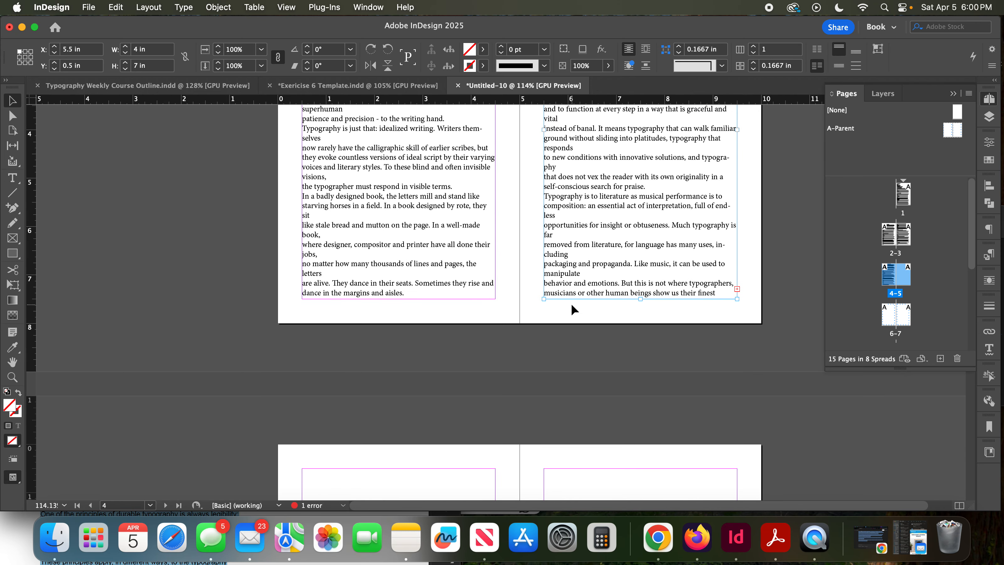
pyautogui.click(738, 289)
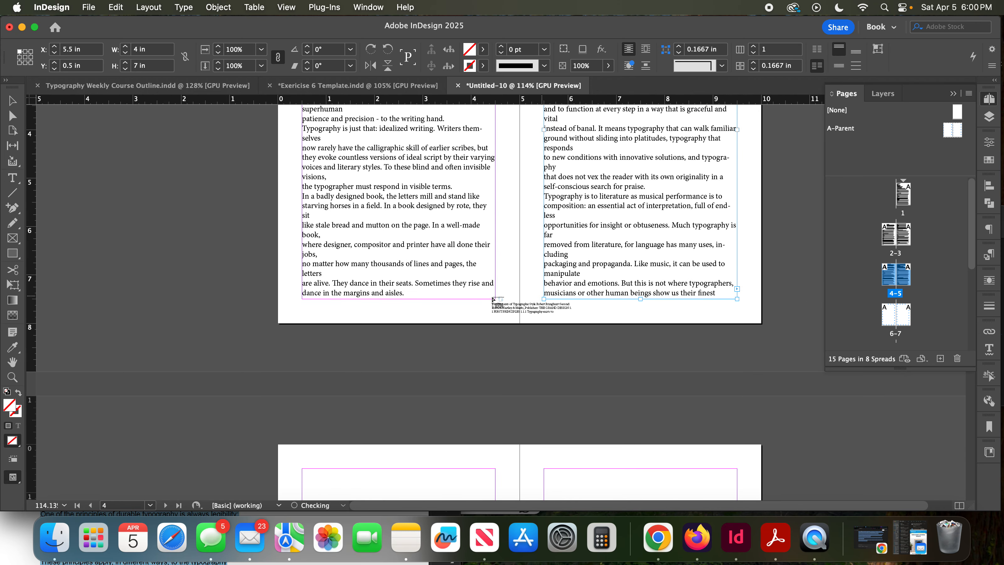
pyautogui.scroll(-5, 470, 298)
pyautogui.click(342, 229)
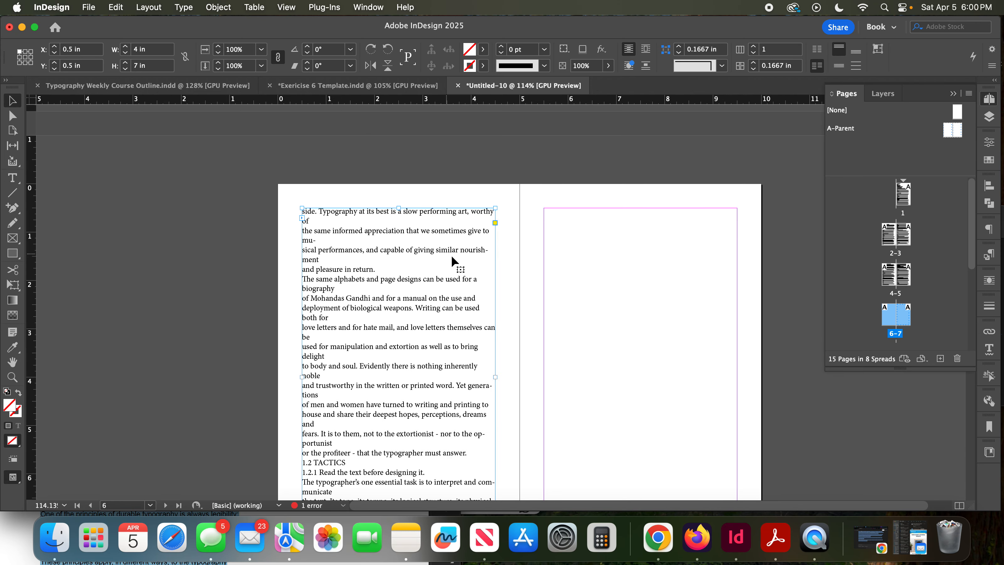
pyautogui.scroll(-3, 455, 262)
pyautogui.click(495, 436)
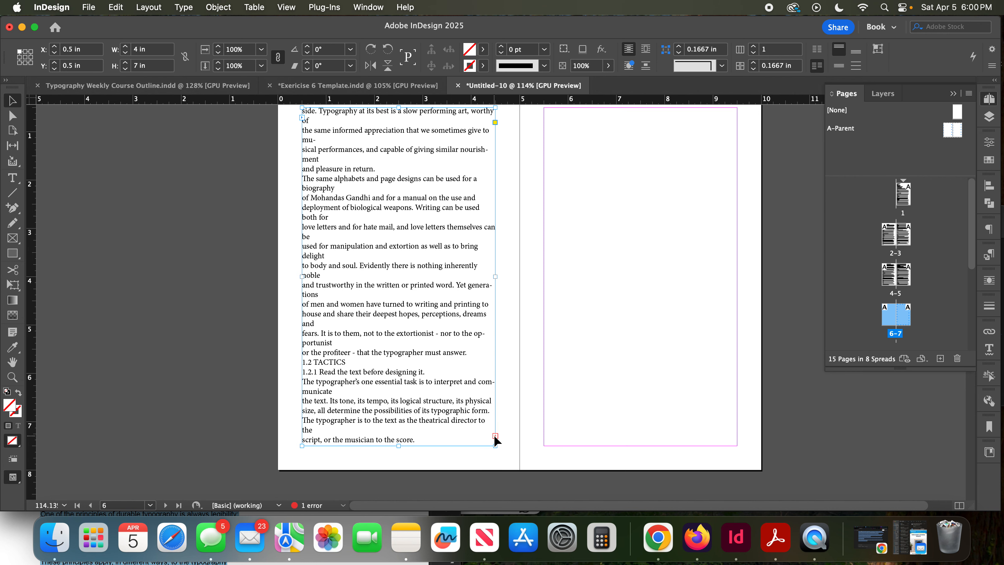
pyautogui.click(574, 198)
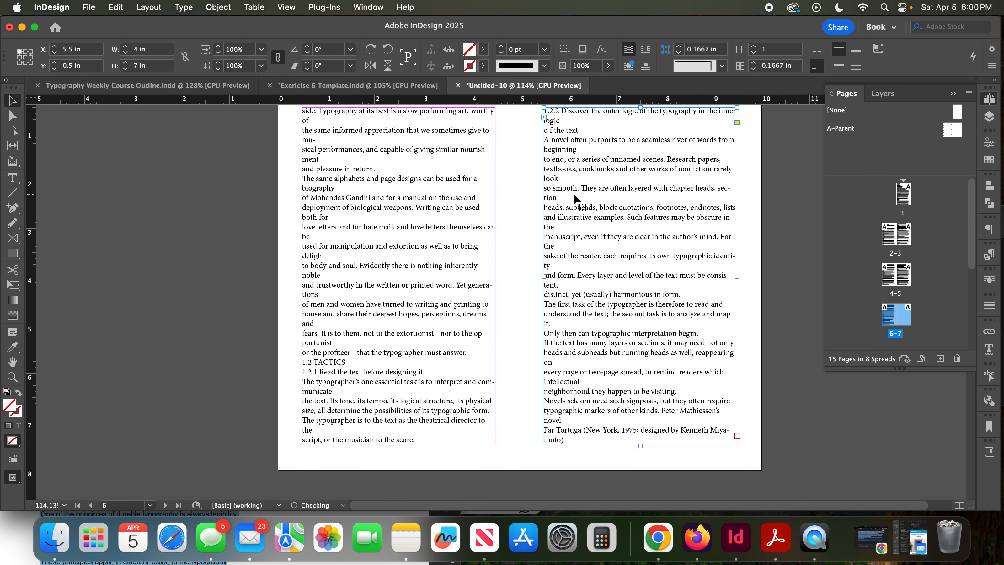
# - Thread the overset text from page 7 into the text frame on page 8
pyautogui.click(737, 436)
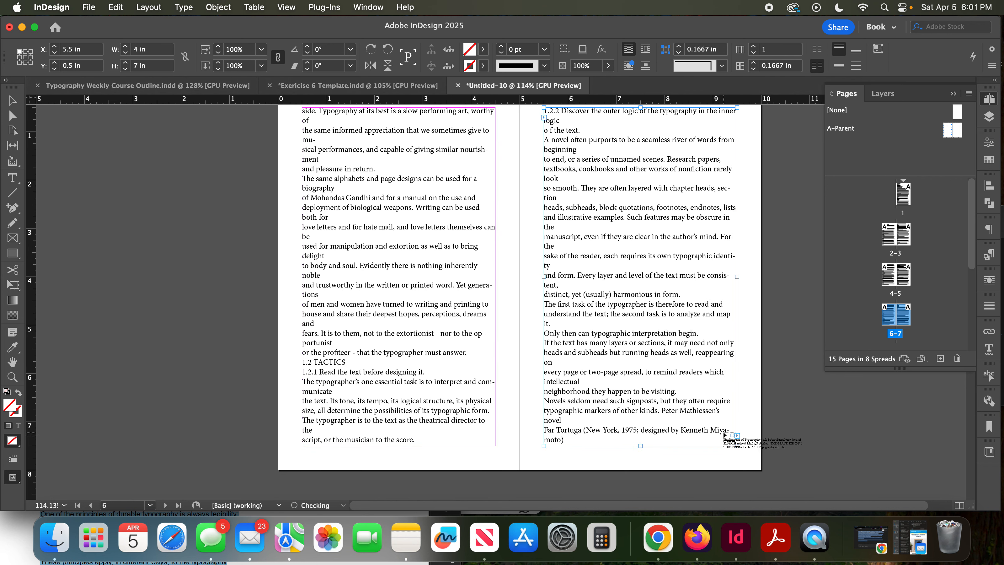
pyautogui.scroll(-10, 717, 431)
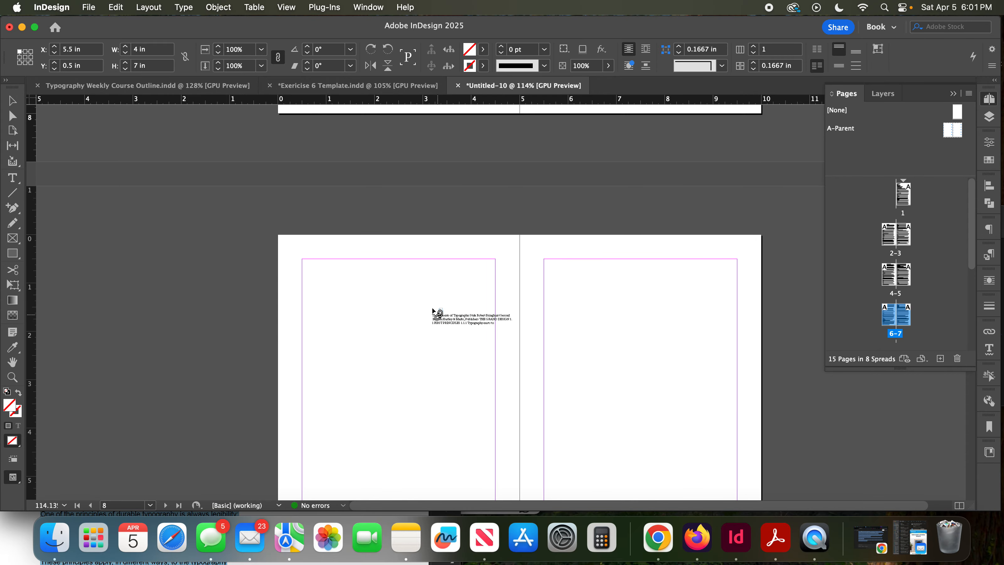
pyautogui.click(348, 294)
pyautogui.scroll(-6, 348, 294)
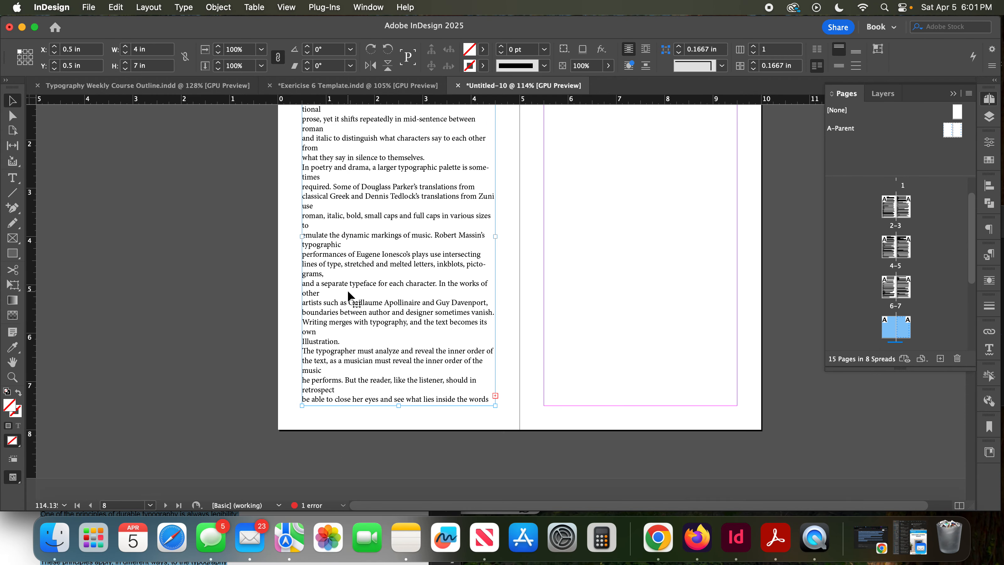
# - Thread the overset text from page 8 into the text frame on page 9, and from there into page 10's frame
pyautogui.click(496, 336)
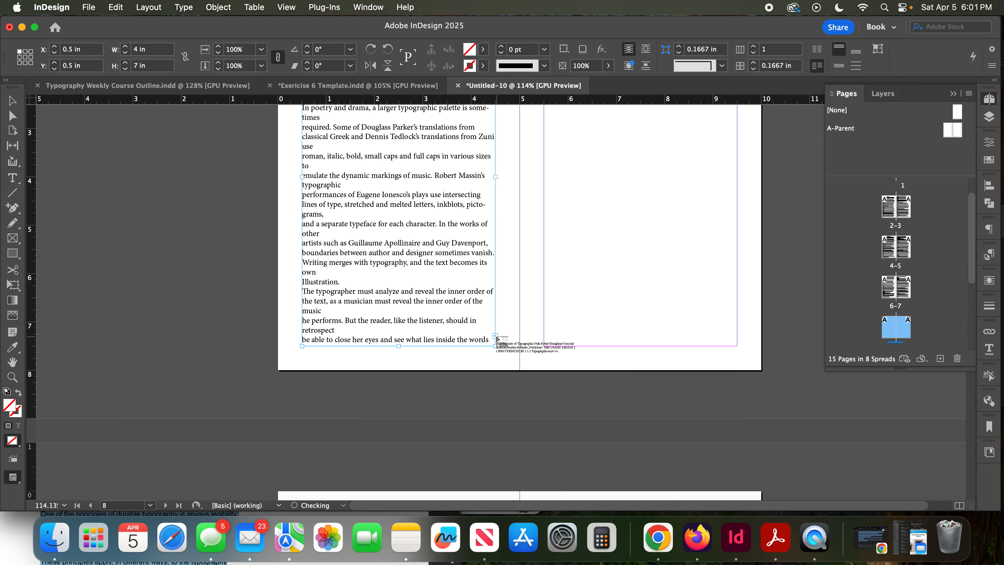
pyautogui.scroll(5, 613, 241)
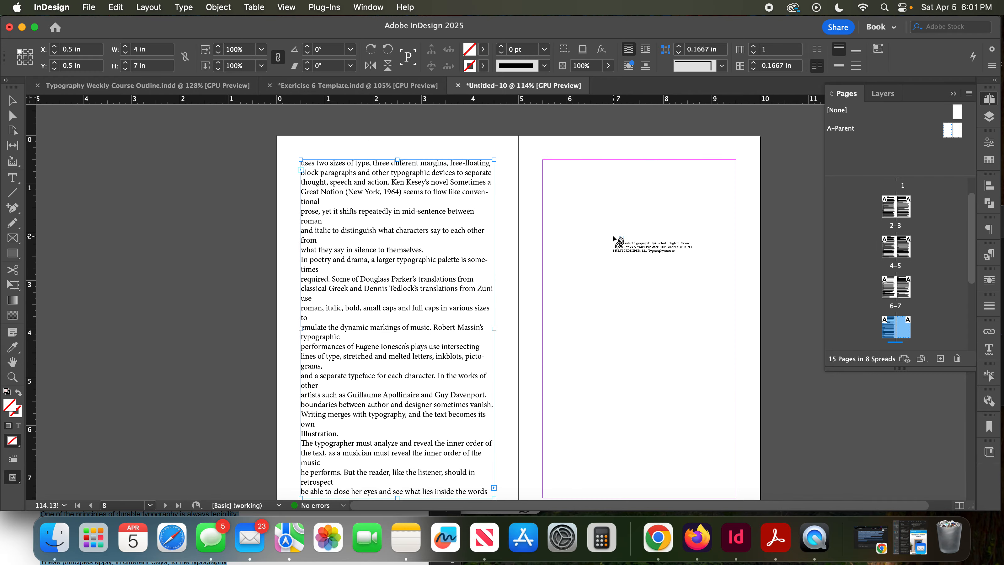
pyautogui.click(615, 239)
pyautogui.scroll(-5, 614, 239)
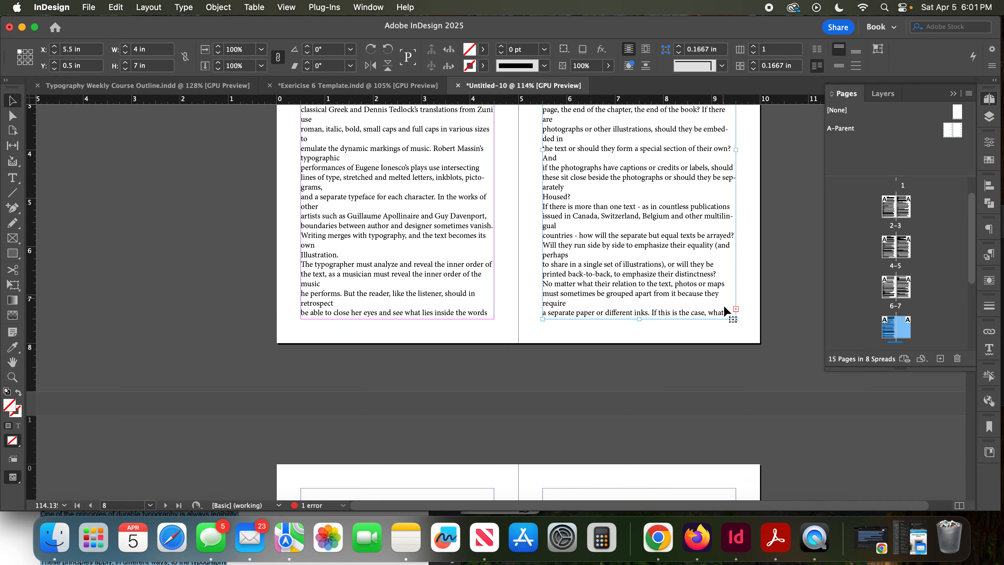
pyautogui.click(736, 309)
pyautogui.scroll(-5, 737, 310)
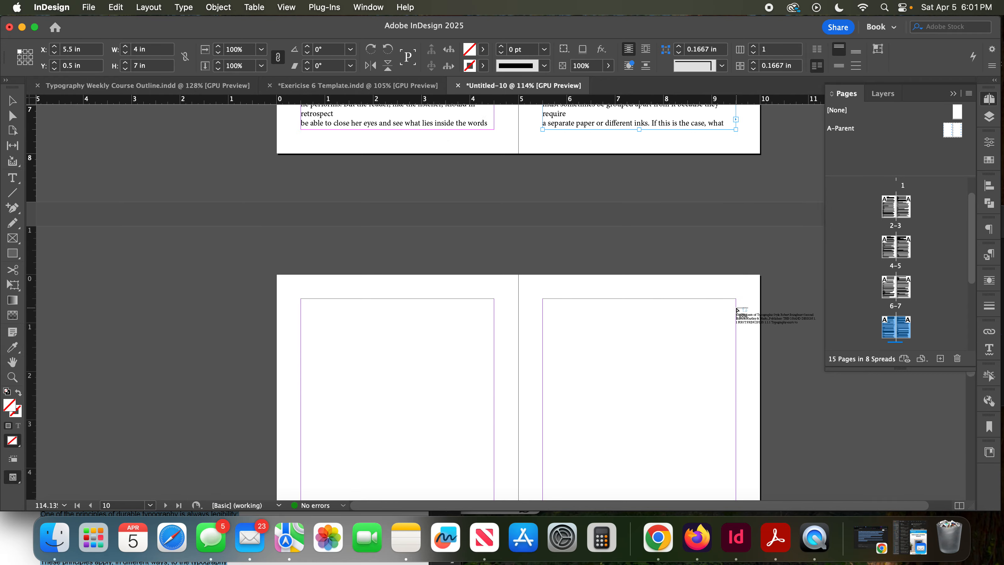
pyautogui.scroll(-1, 738, 310)
pyautogui.click(363, 293)
# - Continue threading the overset text from page 10 into the text frames on pages 11 and 12
pyautogui.scroll(-4, 365, 295)
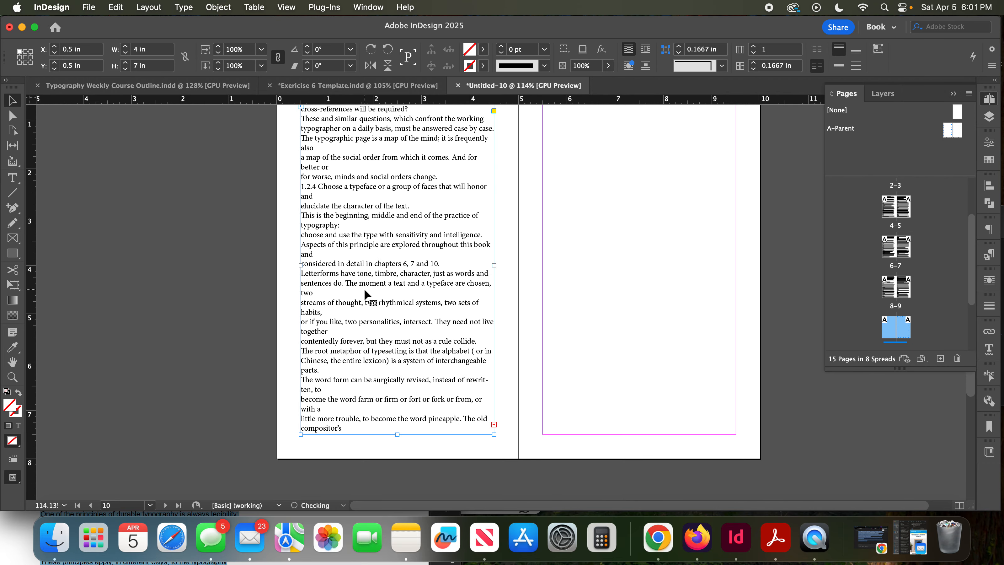
pyautogui.click(494, 425)
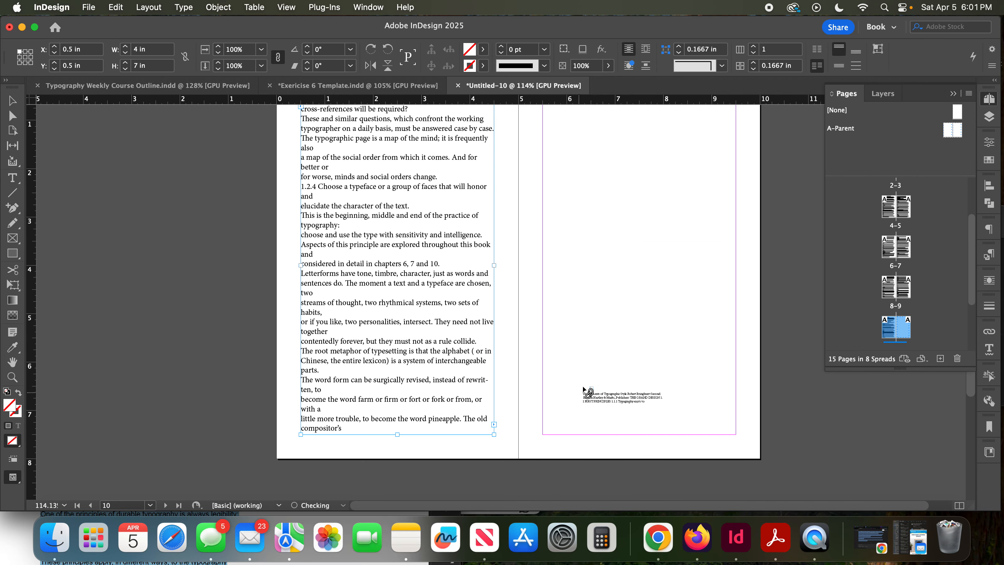
pyautogui.scroll(5, 583, 398)
pyautogui.click(563, 261)
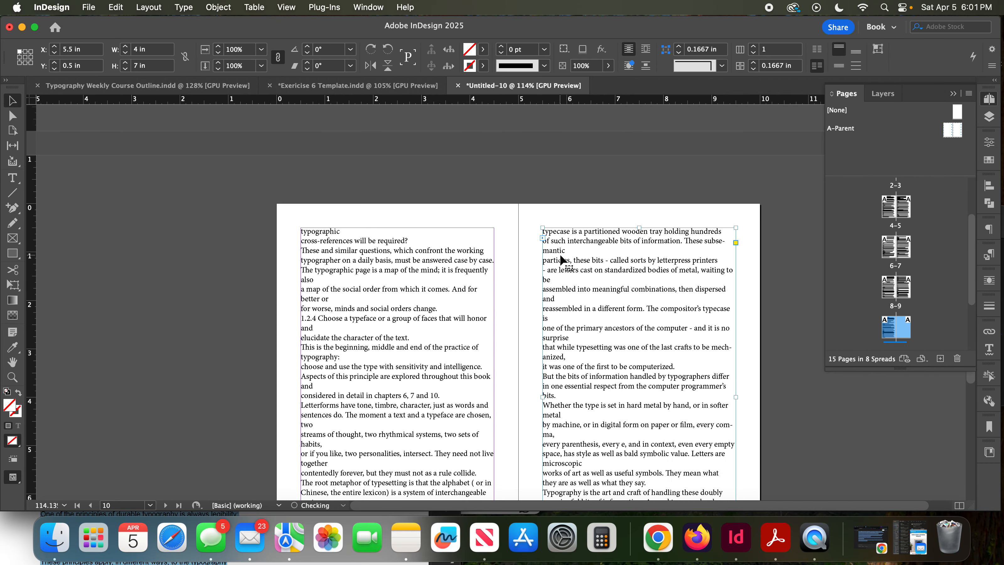
pyautogui.scroll(-5, 562, 262)
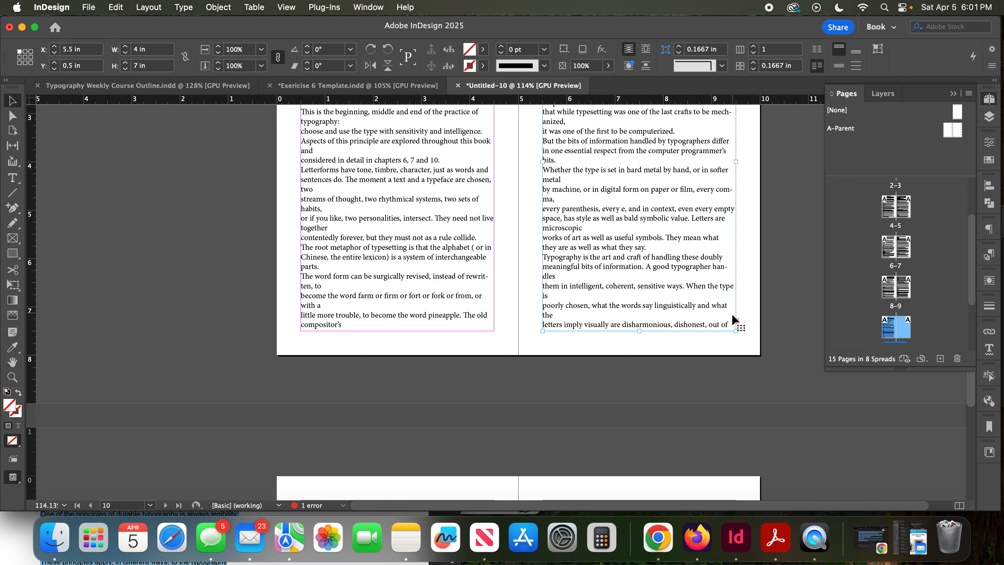
pyautogui.click(734, 319)
pyautogui.scroll(-7, 521, 300)
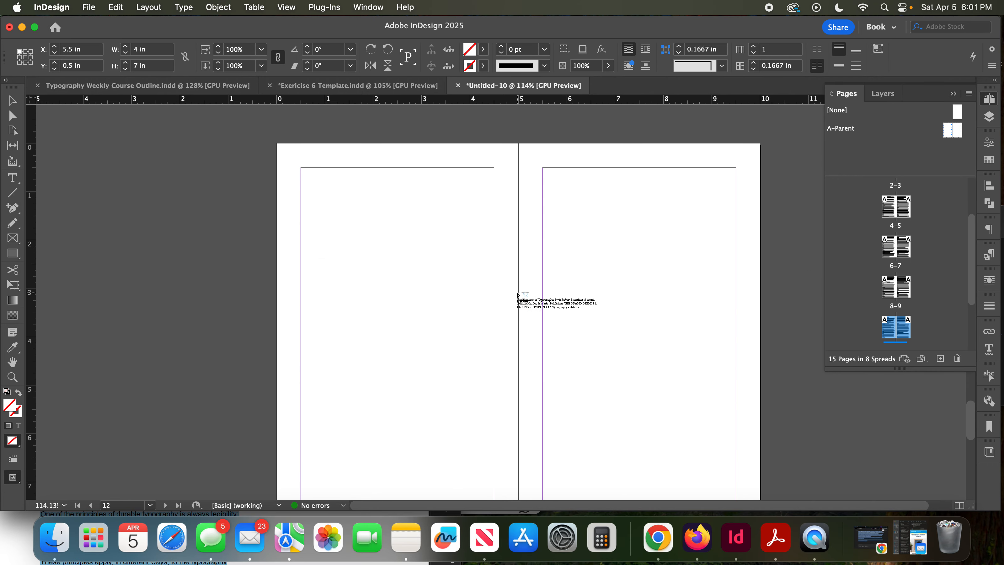
pyautogui.click(336, 194)
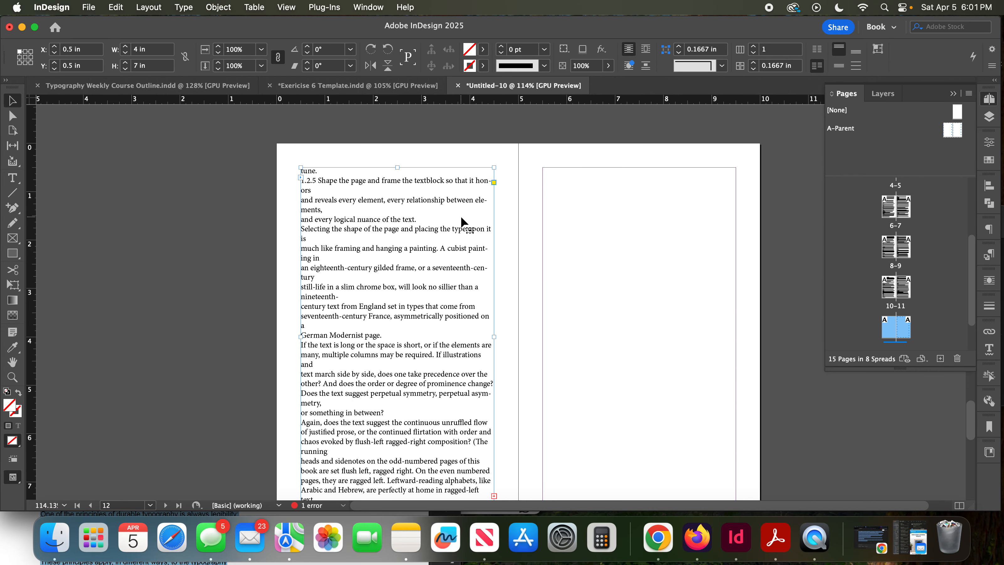
# - Thread the overset text from page 12 into the frame on page 13, and from there into page 14's frame
pyautogui.scroll(-3, 465, 226)
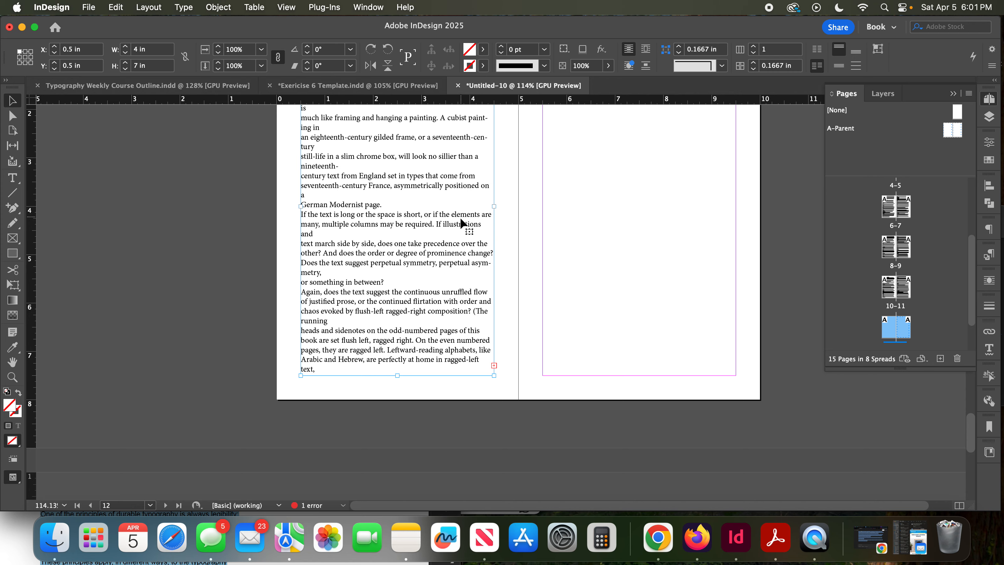
pyautogui.click(495, 366)
pyautogui.scroll(8, 558, 261)
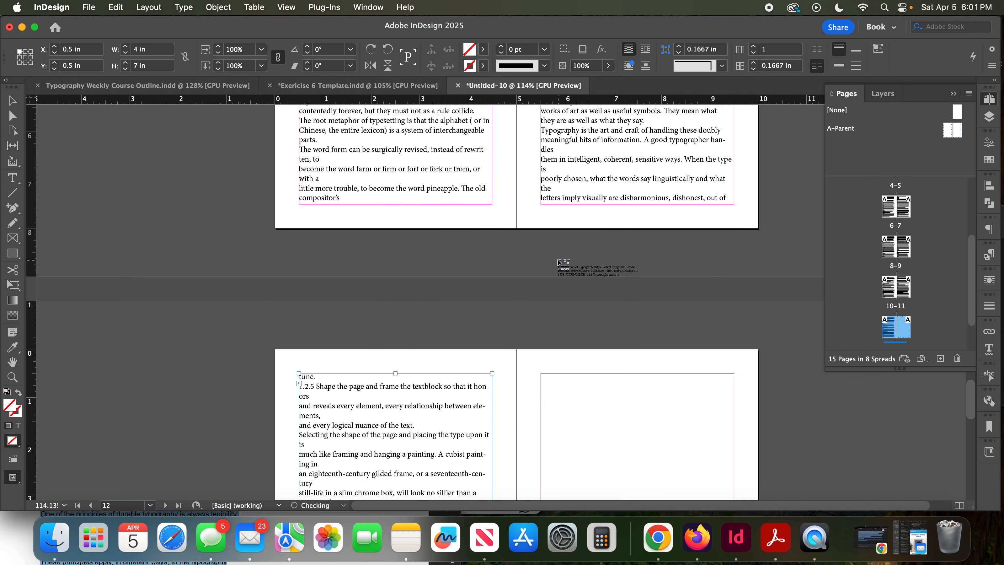
pyautogui.scroll(-3, 558, 262)
pyautogui.click(558, 262)
pyautogui.scroll(-5, 559, 261)
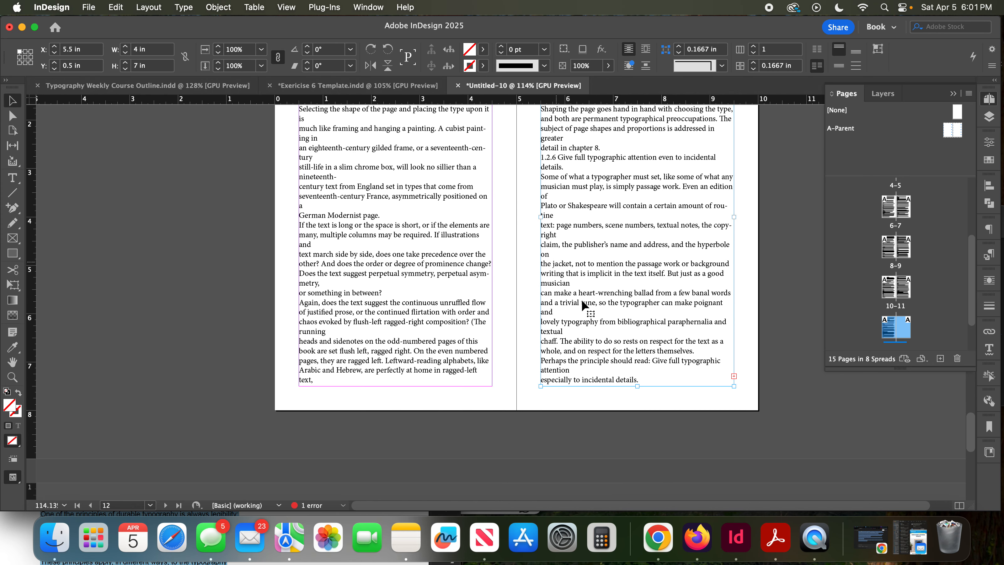
pyautogui.click(735, 376)
pyautogui.scroll(-10, 737, 381)
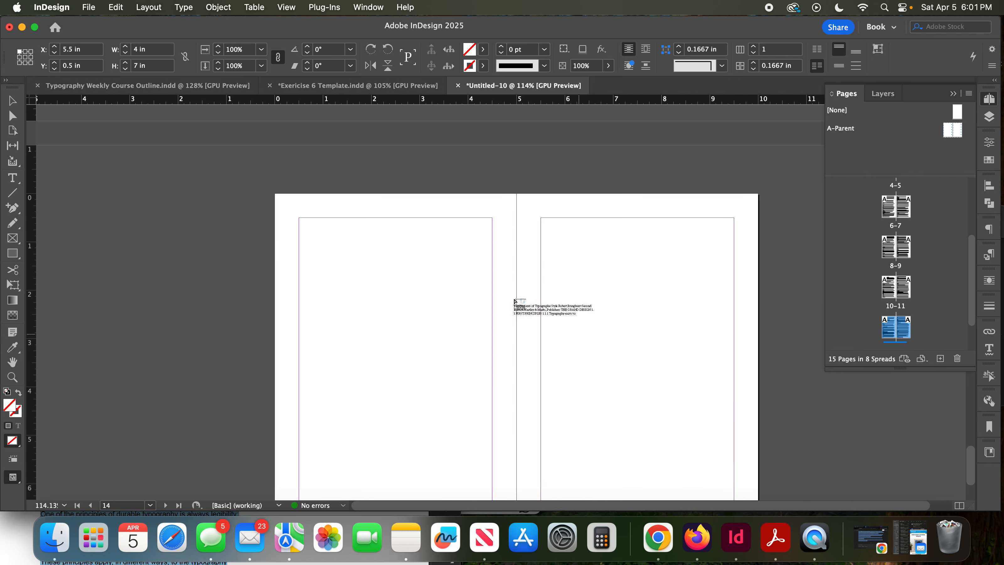
pyautogui.click(366, 239)
# - Review the threaded pages from page 2 through the last spread to check how the chapter text flows between frames
pyautogui.scroll(-4, 366, 239)
pyautogui.scroll(3, 366, 239)
pyautogui.scroll(-4, 366, 239)
pyautogui.scroll(6, 365, 239)
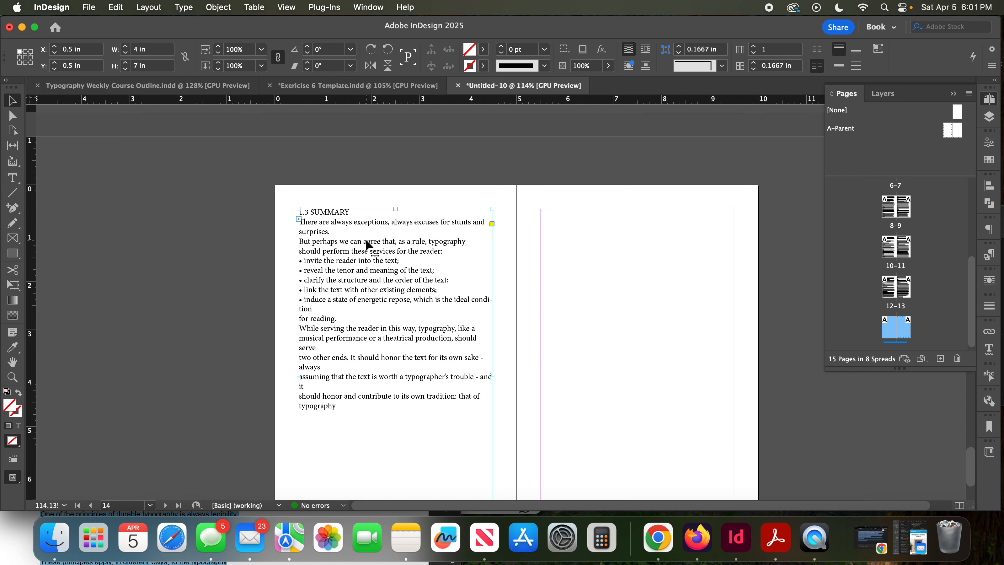
pyautogui.scroll(5, 367, 241)
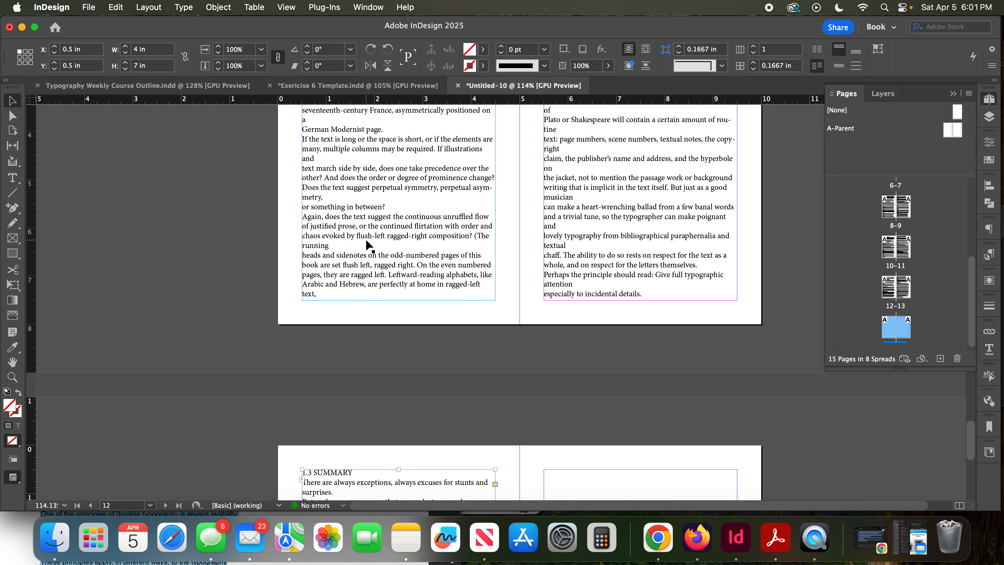
pyautogui.scroll(5, 400, 279)
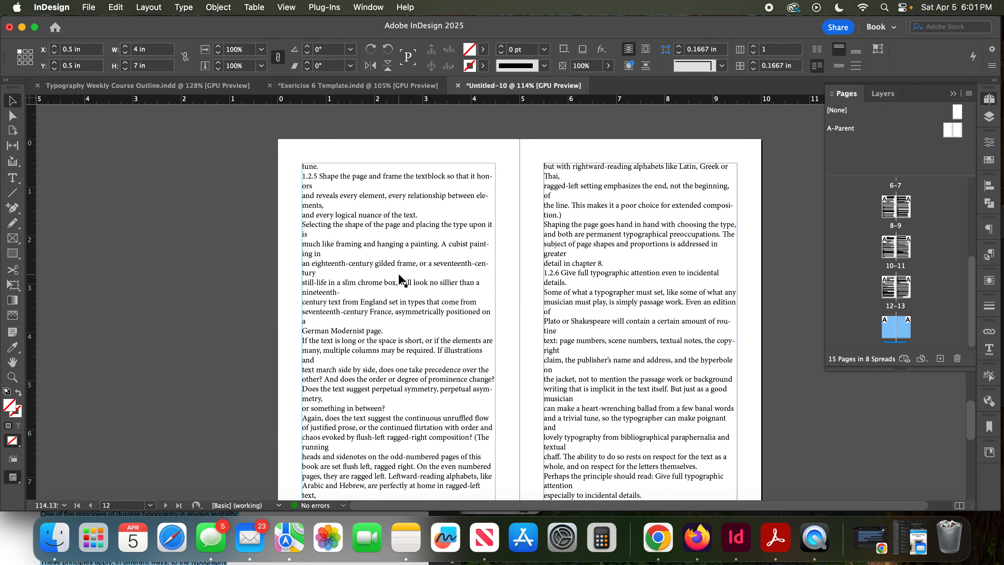
pyautogui.scroll(-6, 400, 279)
pyautogui.scroll(15, 398, 274)
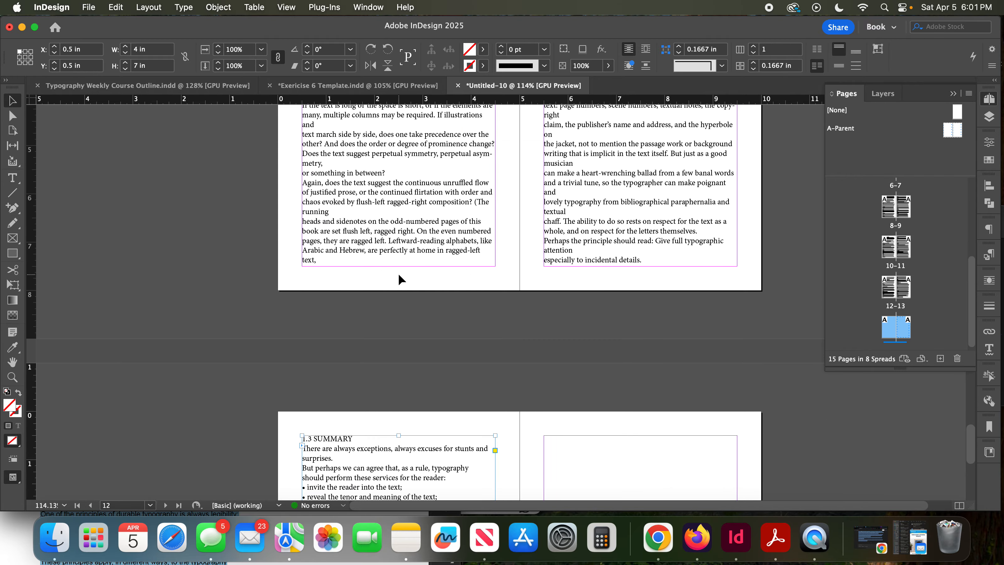
pyautogui.scroll(15, 399, 275)
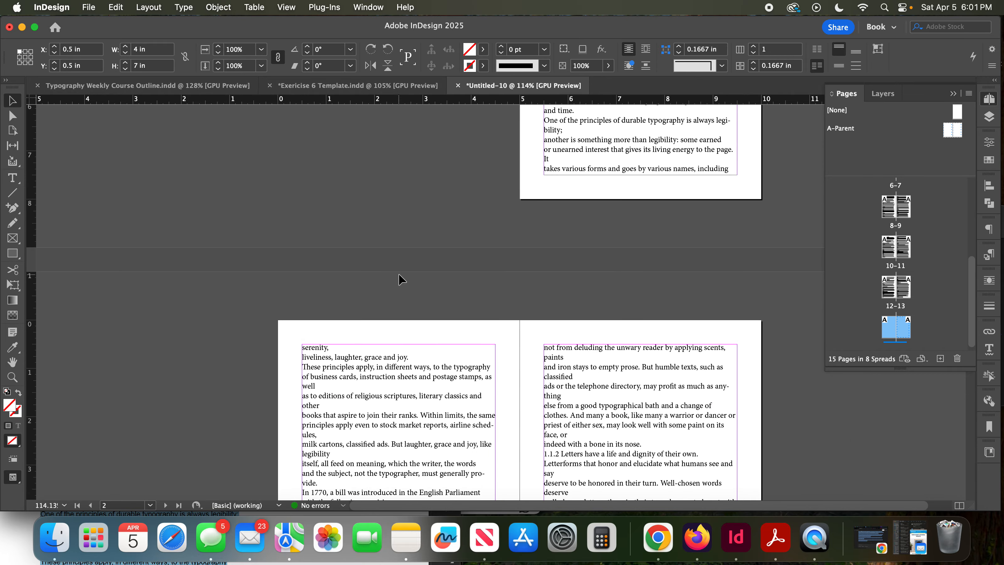
pyautogui.scroll(-8, 399, 279)
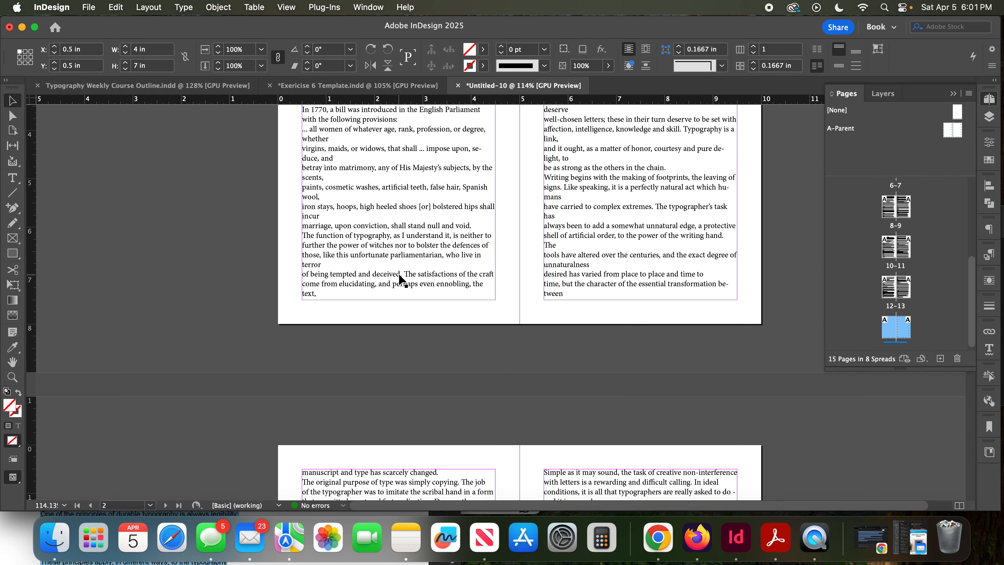
pyautogui.scroll(-1, 399, 277)
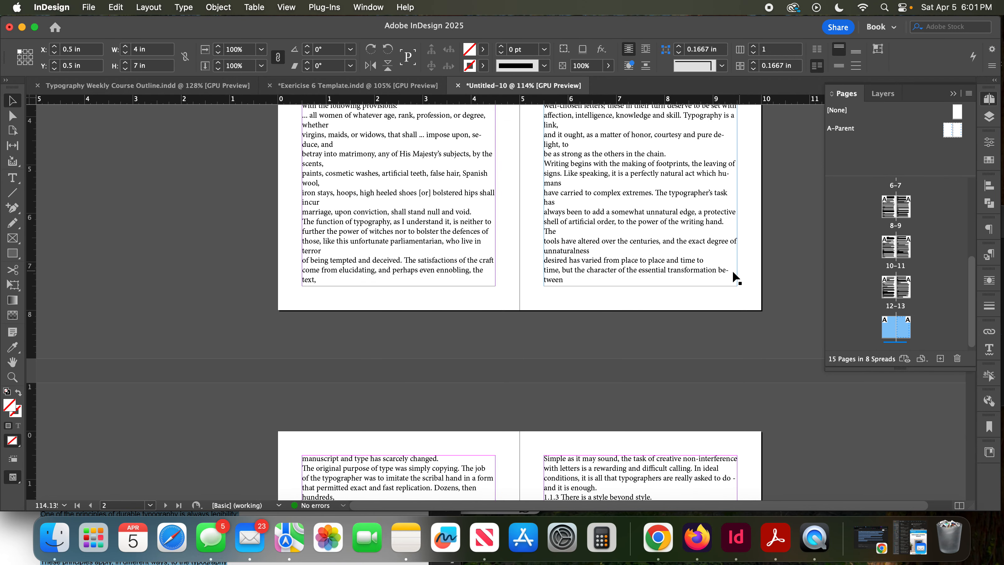
pyautogui.scroll(-3, 540, 269)
pyautogui.scroll(-18, 540, 269)
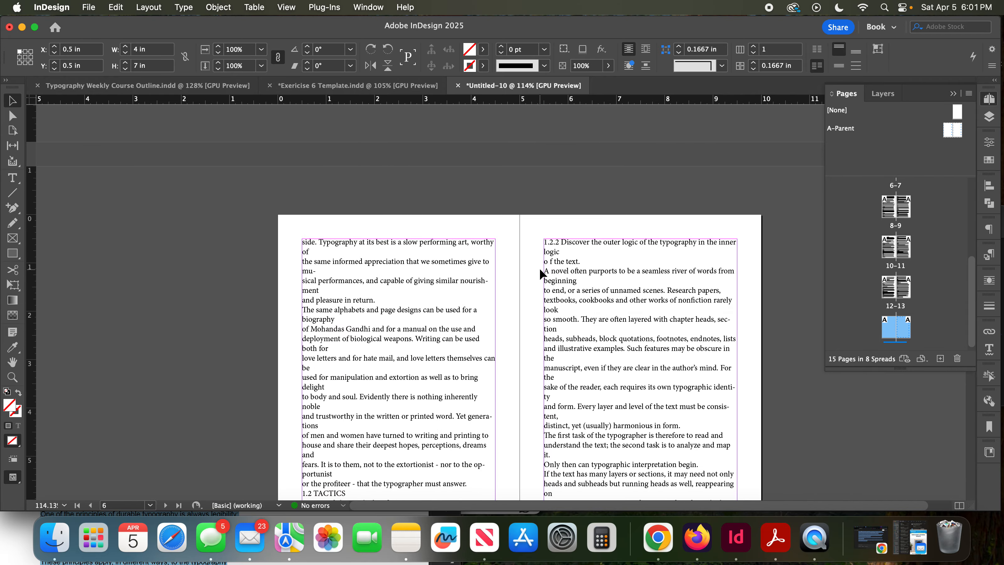
pyautogui.scroll(-15, 540, 269)
pyautogui.scroll(-15, 540, 269)
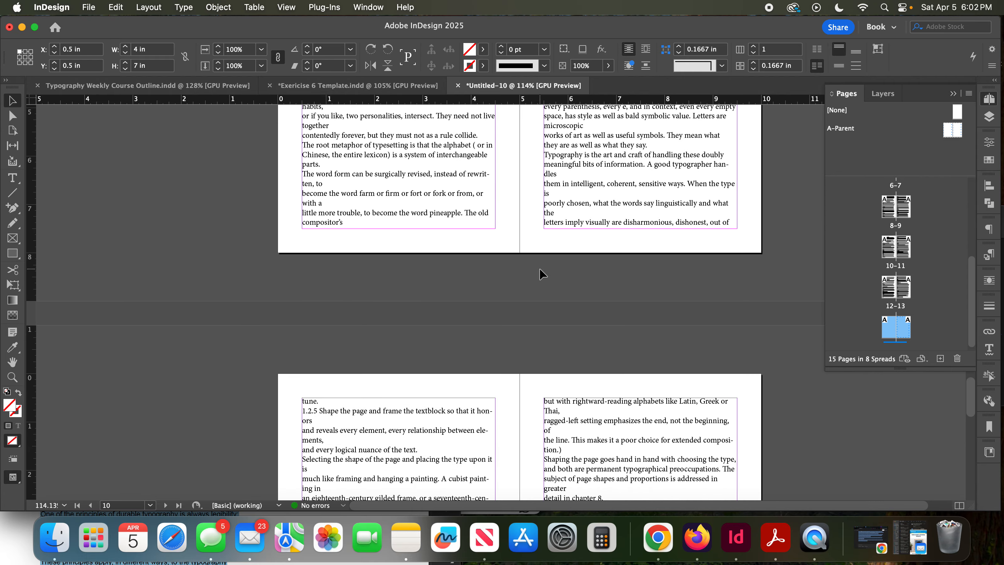
pyautogui.scroll(-20, 540, 268)
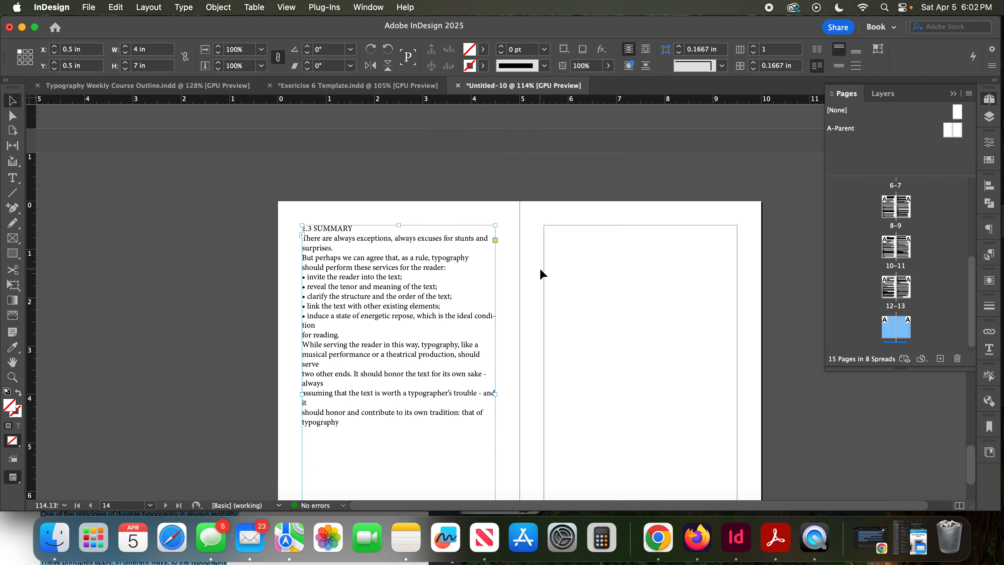
pyautogui.scroll(3, 540, 270)
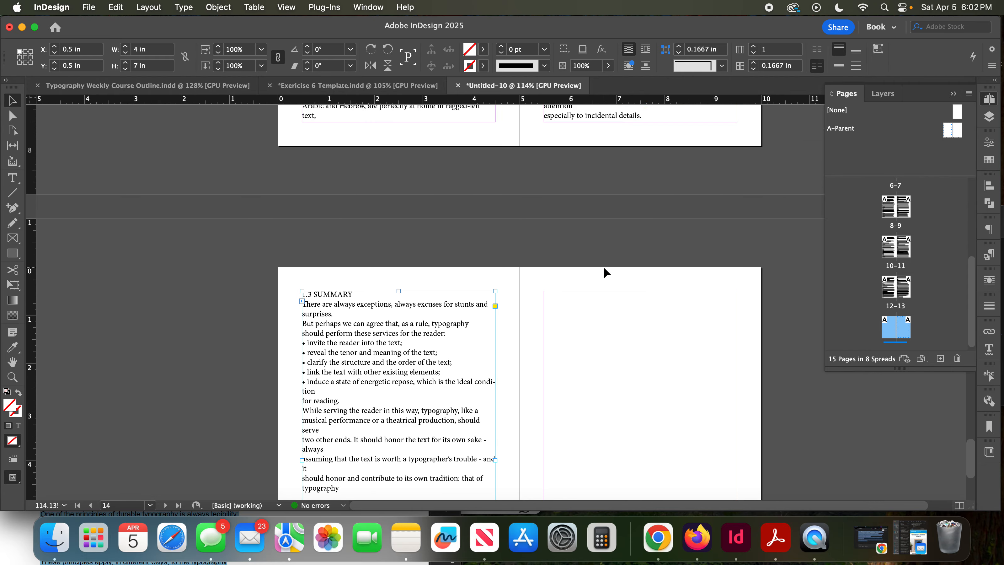
# - Try shortening the page 13 text frame to 5.76 in high to test the text reflow, and undo the resize
pyautogui.press('super+minus')
pyautogui.press('super+minus')
pyautogui.scroll(3, 603, 267)
pyautogui.scroll(6, 603, 267)
pyautogui.click(584, 235)
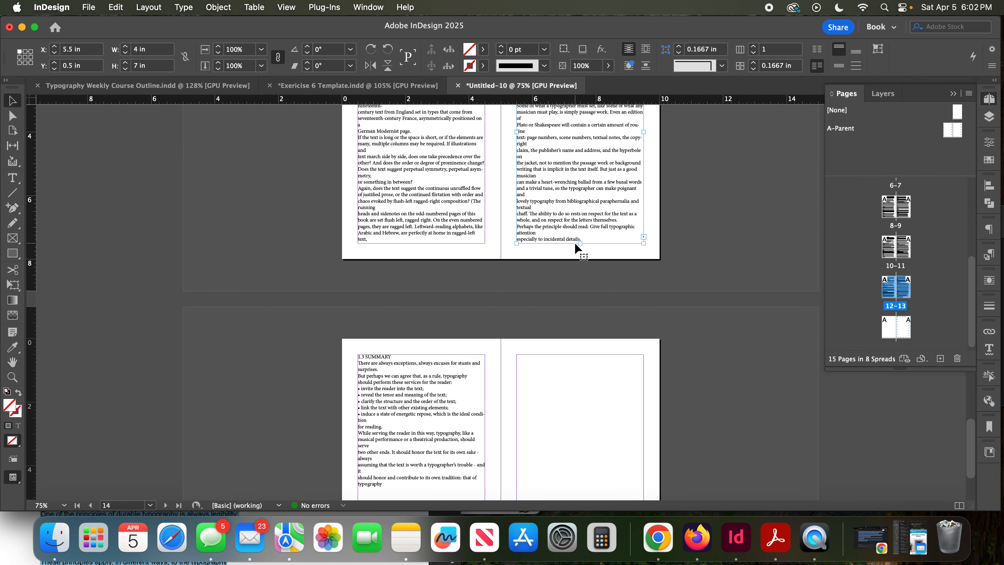
pyautogui.scroll(-1, 575, 242)
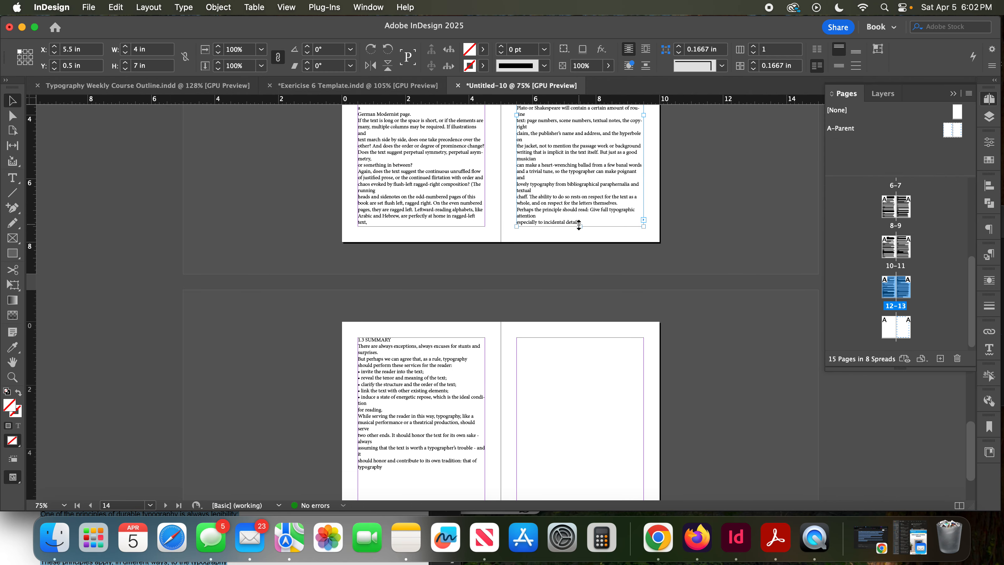
pyautogui.moveTo(579, 226); pyautogui.dragTo(581, 187)
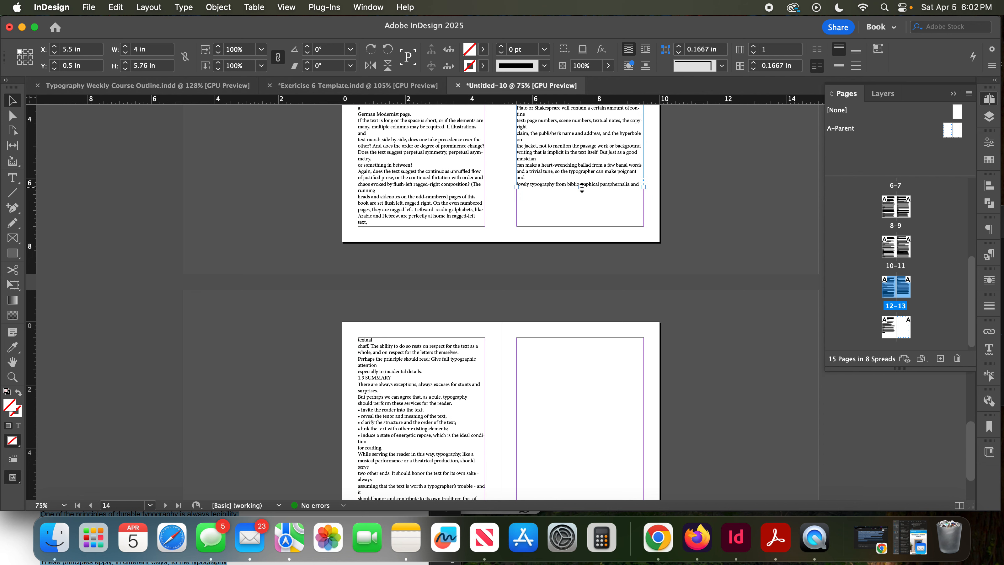
pyautogui.scroll(-2, 585, 191)
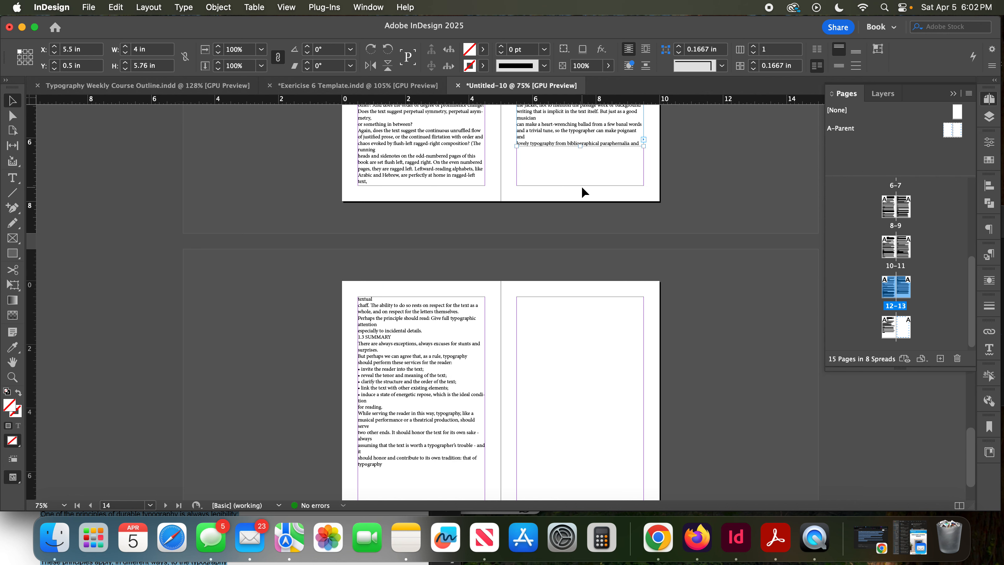
pyautogui.scroll(2, 582, 188)
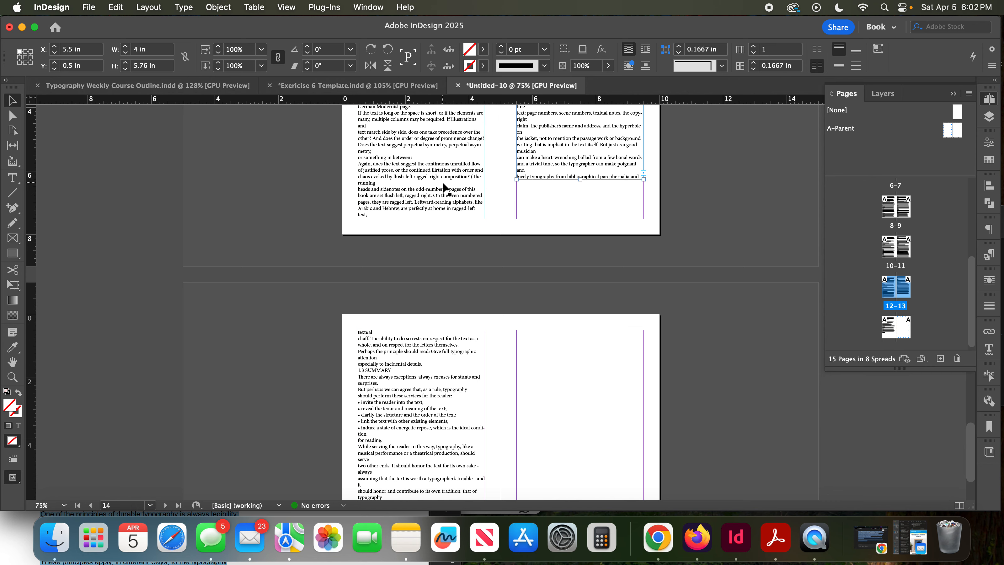
pyautogui.press('super+z')
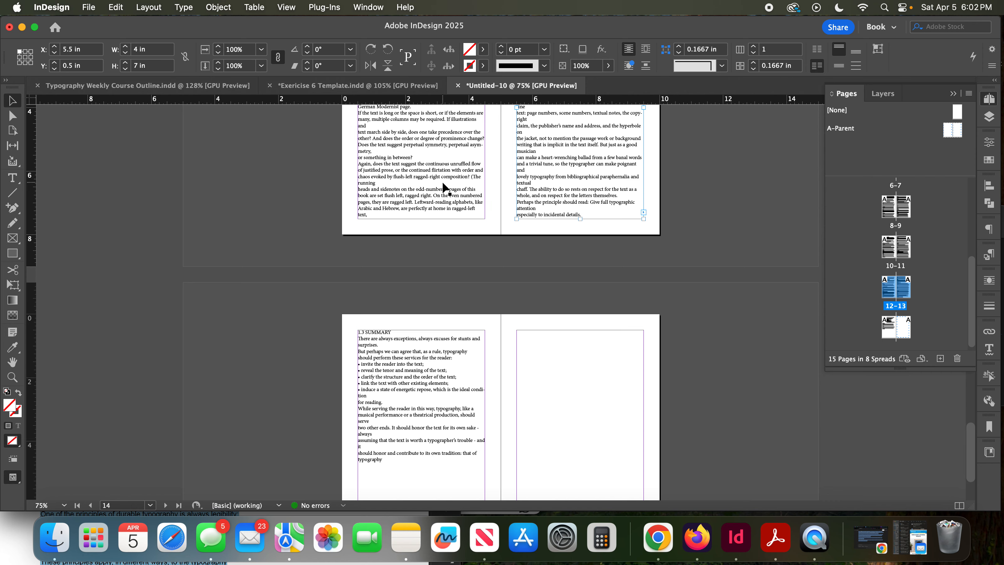
# - Insert blank lines after "Hartley & Marks, Publishers" on page 1 to push "THE GRAND DESIGN" down the page
pyautogui.scroll(10, 549, 177)
pyautogui.scroll(10, 550, 175)
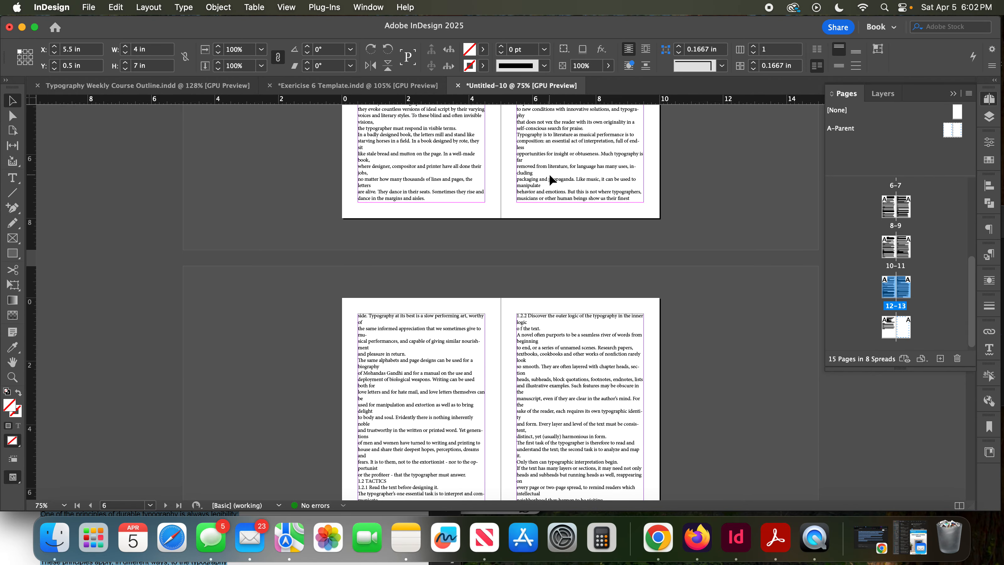
pyautogui.scroll(10, 549, 178)
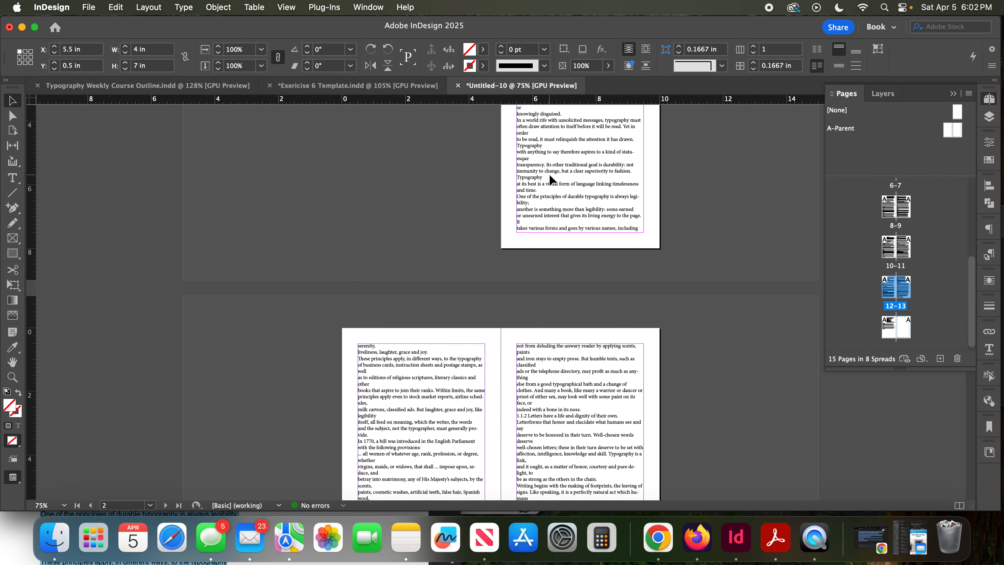
pyautogui.scroll(5, 550, 180)
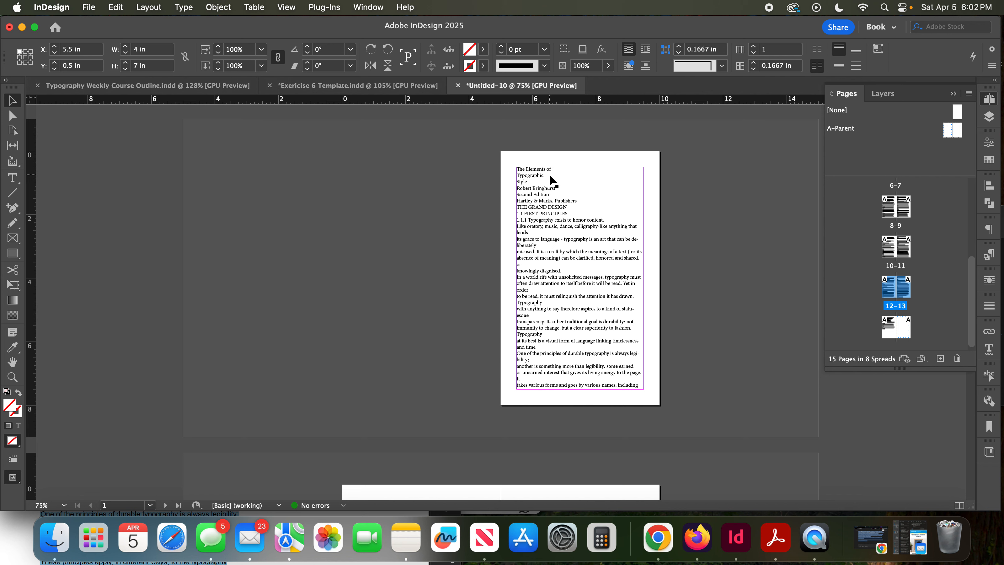
pyautogui.click(574, 202)
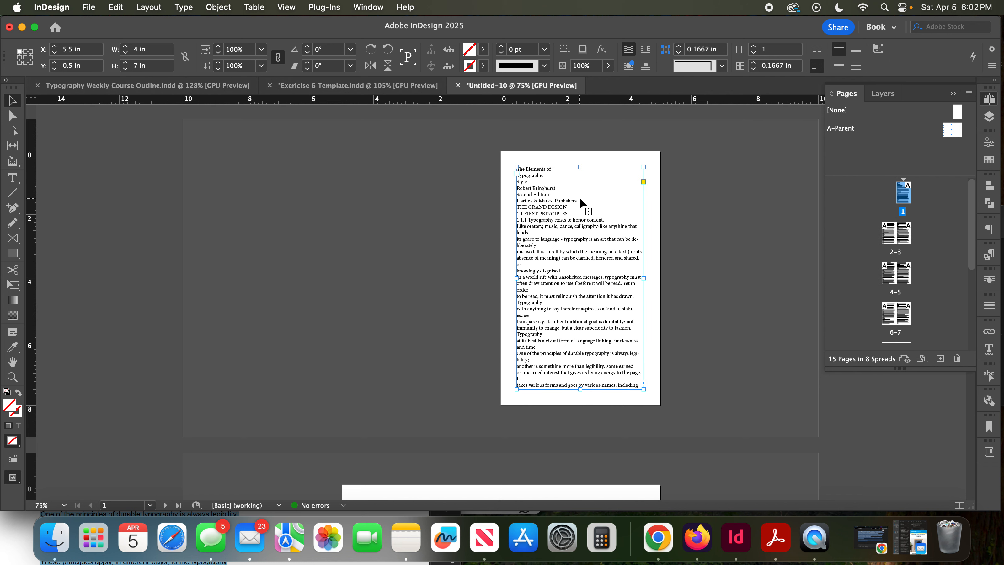
pyautogui.doubleClick(601, 199)
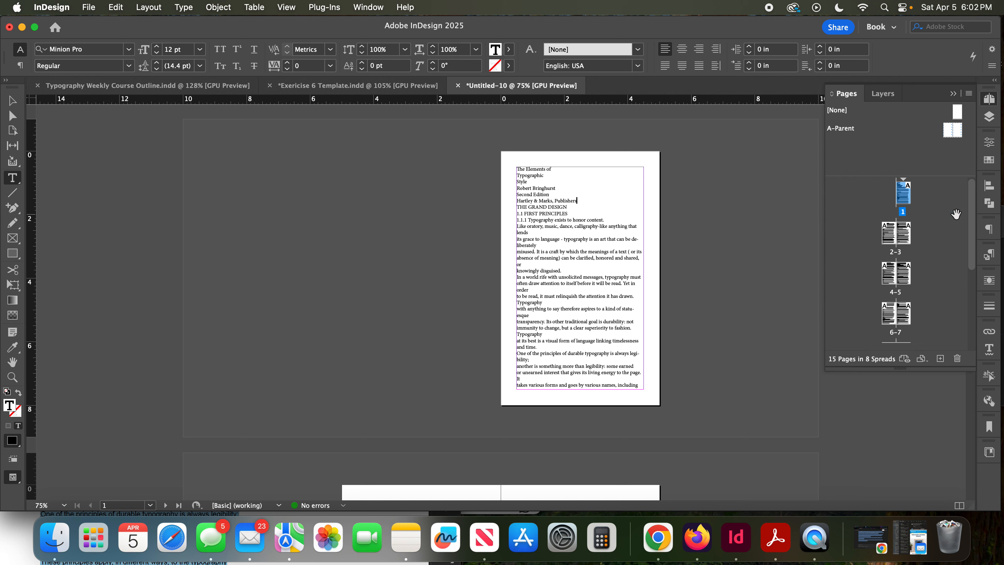
pyautogui.press('Return')
pyautogui.press('Return')
pyautogui.press('Return')
pyautogui.press('Return')
pyautogui.press('Return')
pyautogui.press('Return')
pyautogui.press('Return')
pyautogui.press('Return')
pyautogui.press('Return')
pyautogui.press('Return')
pyautogui.press('Return')
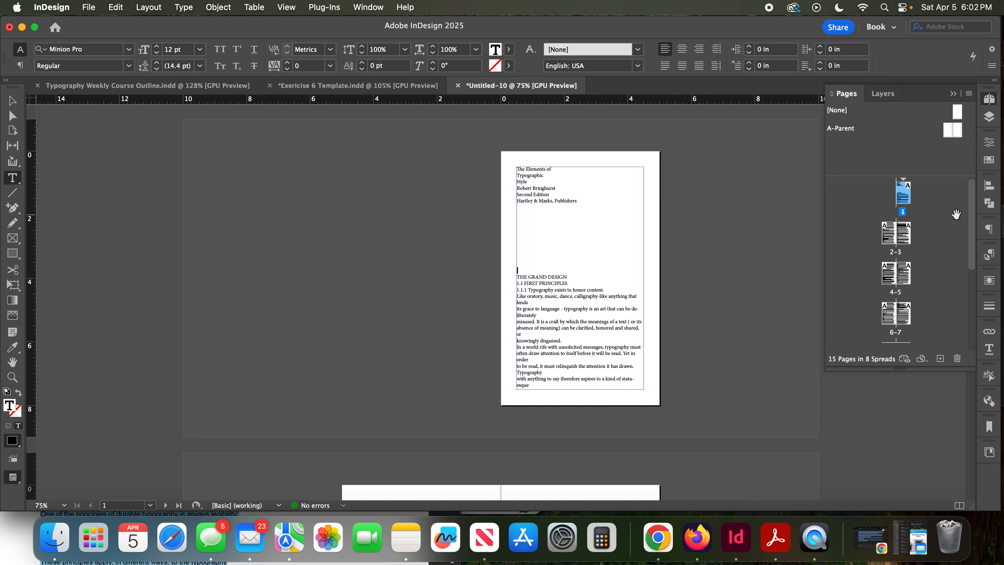
# - Check how the text reflows onto pages 14–15, and add blank lines above "The Elements of" to move page 1's title block down
pyautogui.scroll(-5, 956, 214)
pyautogui.scroll(-4, 570, 263)
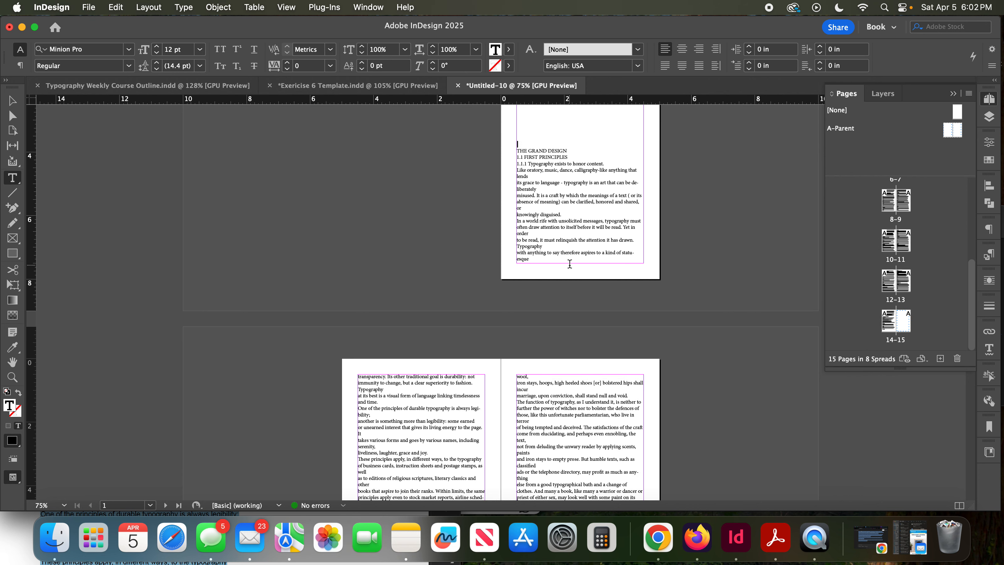
pyautogui.scroll(-5, 570, 264)
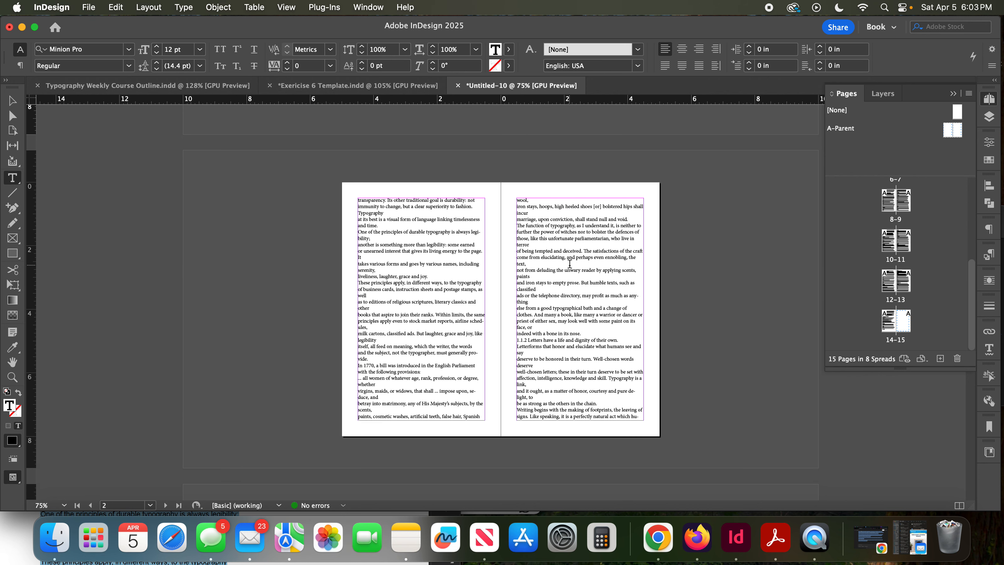
pyautogui.doubleClick(893, 323)
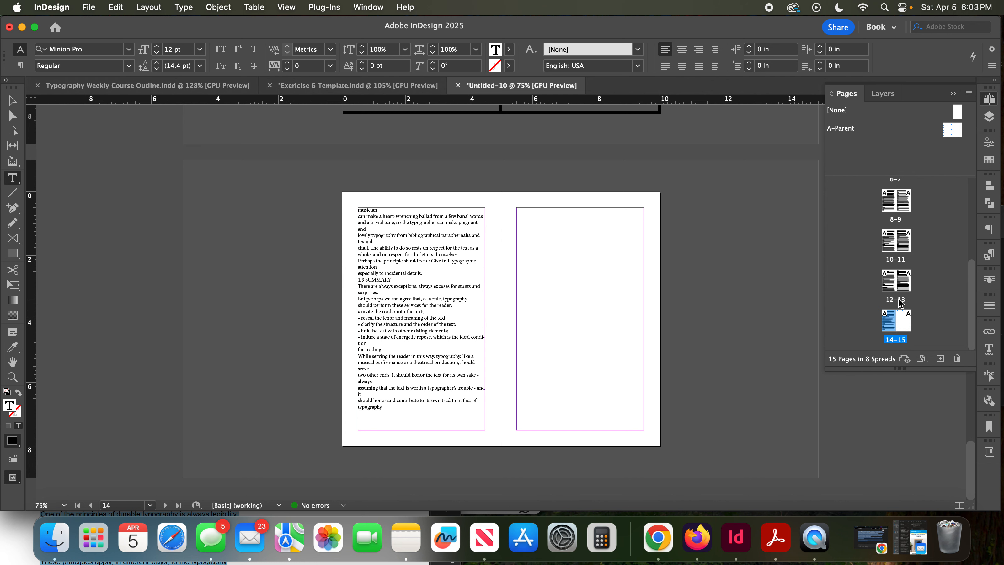
pyautogui.scroll(4, 899, 302)
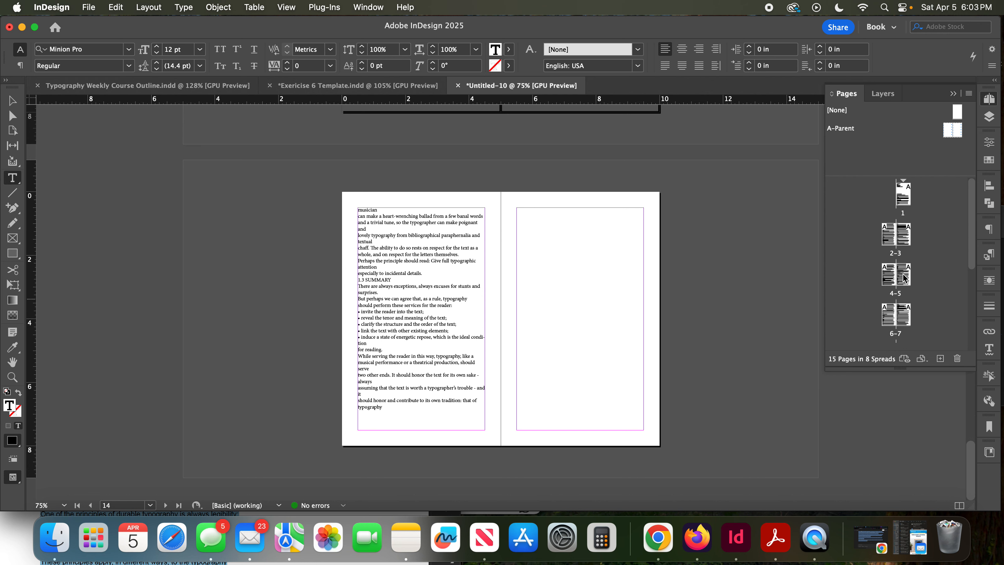
pyautogui.doubleClick(903, 195)
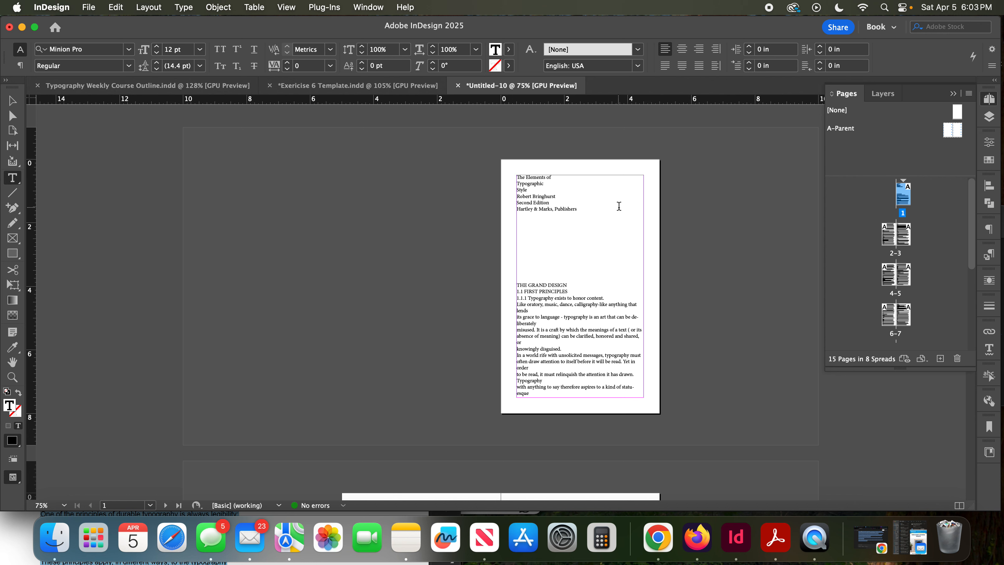
pyautogui.press('Return')
pyautogui.press('Return')
pyautogui.press('Return')
pyautogui.press('Return')
pyautogui.press('Return')
pyautogui.press('Return')
pyautogui.press('Return')
pyautogui.press('Return')
pyautogui.press('Return')
pyautogui.press('Return')
pyautogui.press('Return')
pyautogui.press('Return')
pyautogui.press('Return')
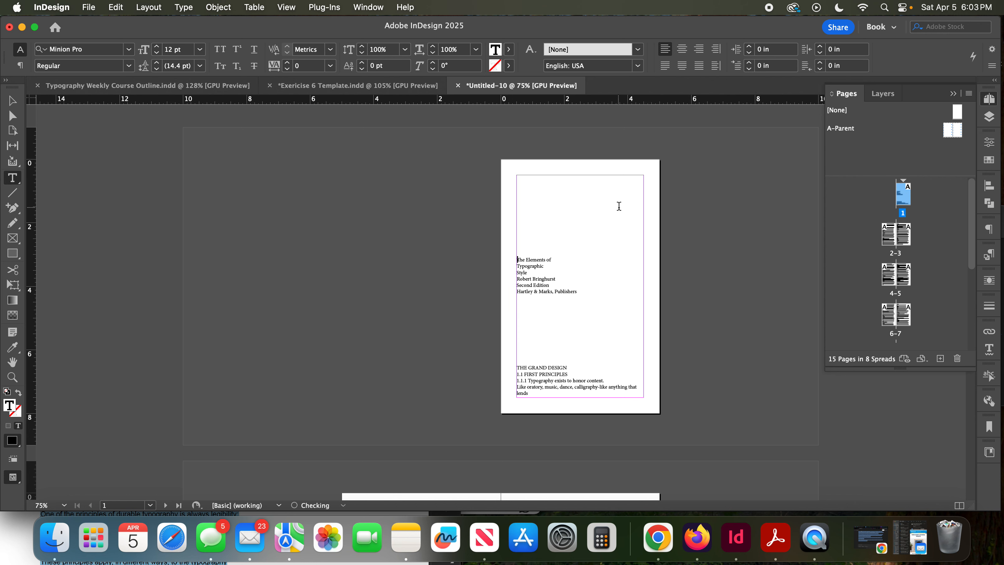
pyautogui.press('Return')
pyautogui.press('Return')
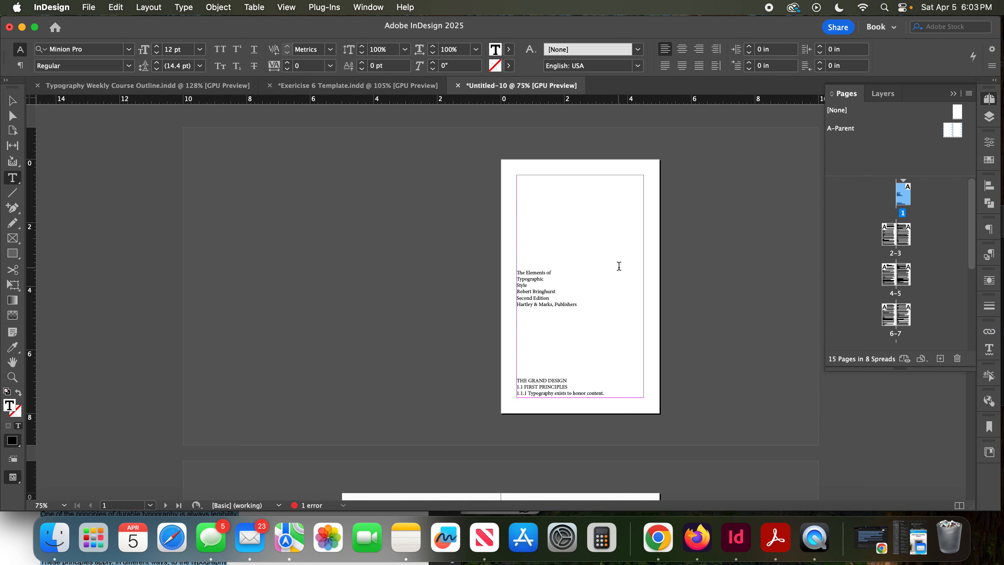
# - Set page 1's title block, through the publisher line, to 36 pt and remove some of the blank lines above it
pyautogui.moveTo(590, 301); pyautogui.dragTo(516, 271)
pyautogui.click(200, 49)
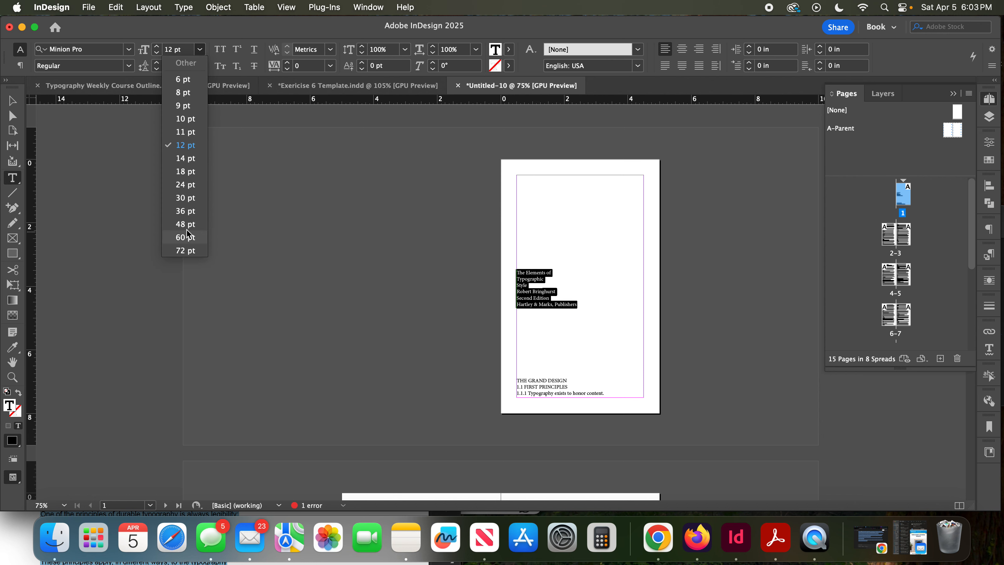
pyautogui.click(186, 214)
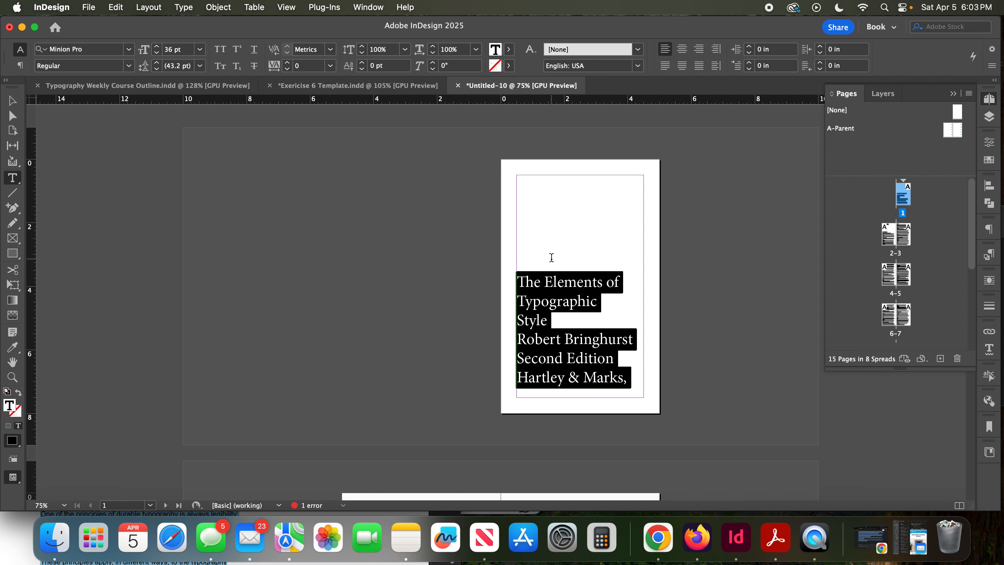
pyautogui.click(576, 256)
pyautogui.press('BackSpace')
pyautogui.press('BackSpace')
pyautogui.press('BackSpace')
pyautogui.press('BackSpace')
pyautogui.press('BackSpace')
pyautogui.press('BackSpace')
pyautogui.press('BackSpace')
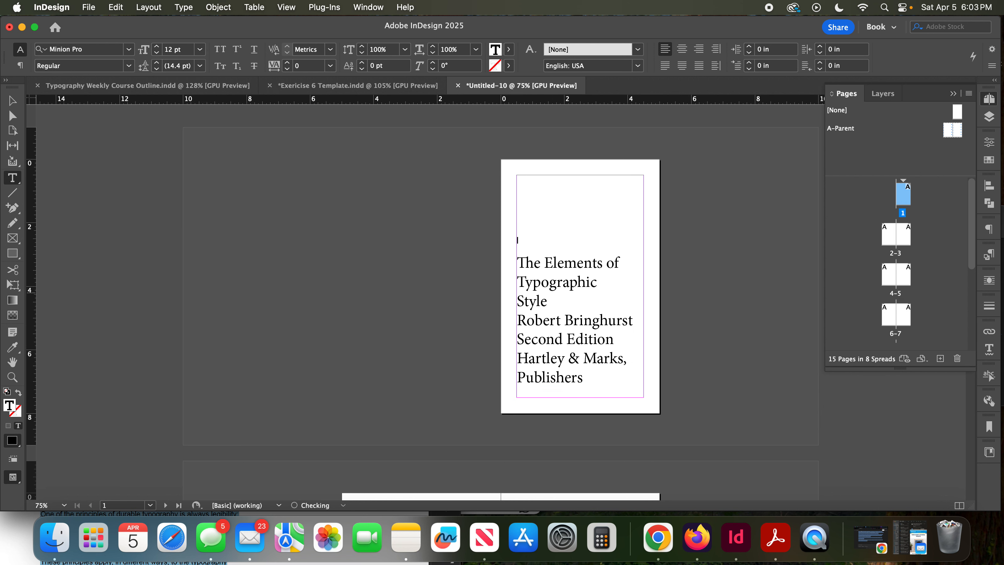
pyautogui.press('BackSpace')
# - Delete the blank lines above "THE GRAND DESIGN" so the heading starts at the beginning of page 2's text frame
pyautogui.scroll(-3, 897, 261)
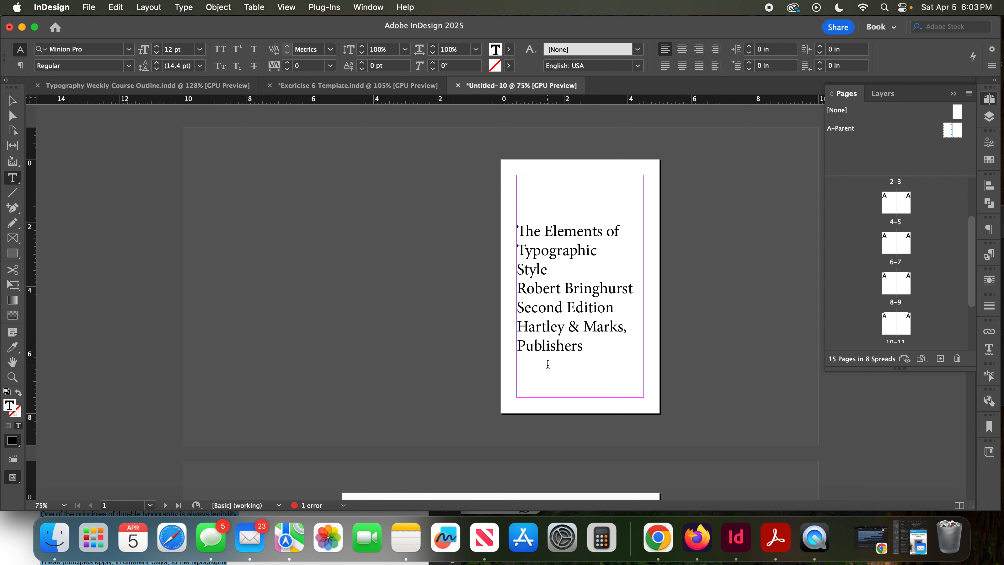
pyautogui.scroll(-5, 566, 364)
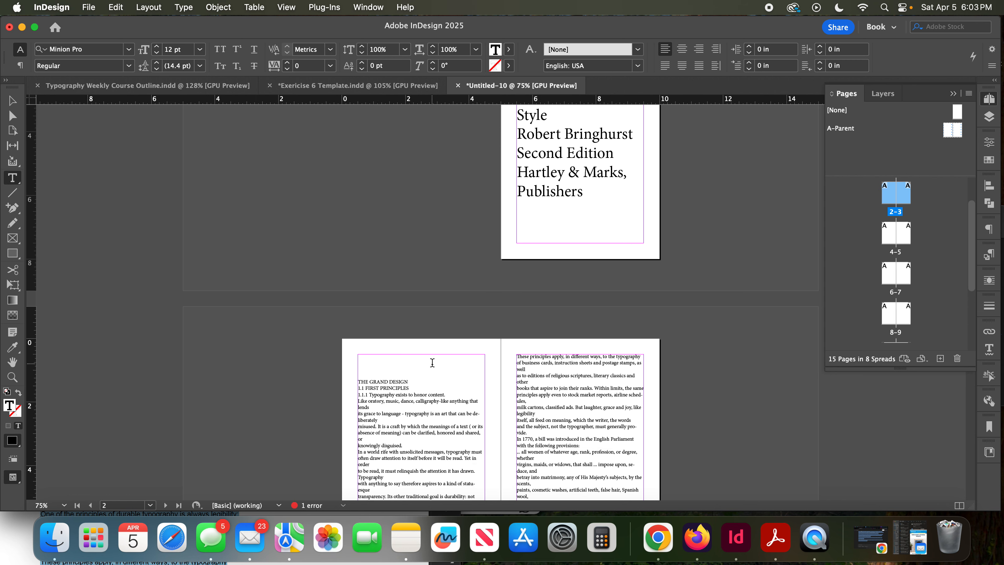
pyautogui.press('BackSpace')
pyautogui.press('BackSpace')
pyautogui.press('BackSpace')
pyautogui.press('BackSpace')
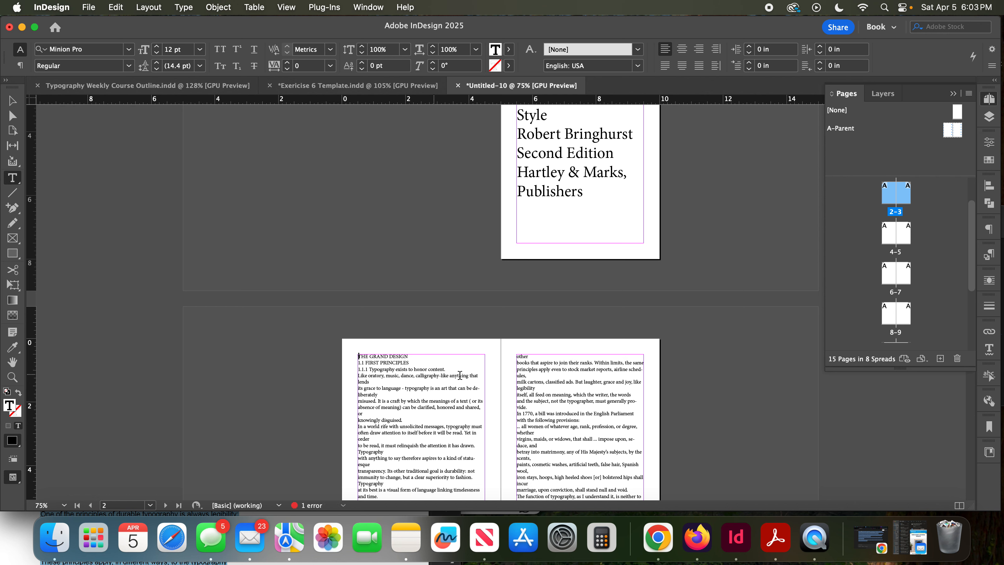
# - Thread the overset text from the page 14 frame into the text frame on page 15
pyautogui.scroll(-3, 906, 312)
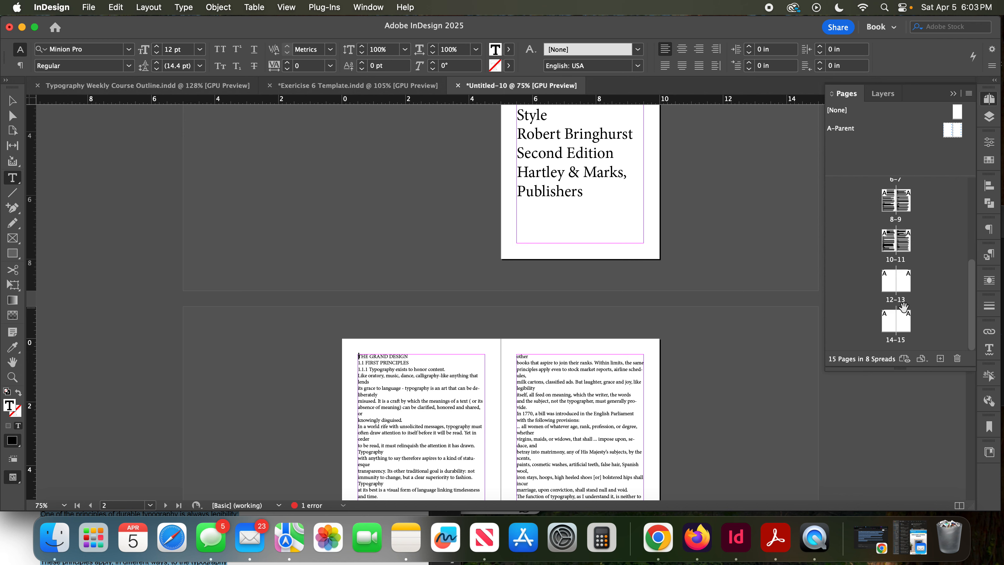
pyautogui.click(893, 321)
pyautogui.click(896, 287)
pyautogui.doubleClick(889, 325)
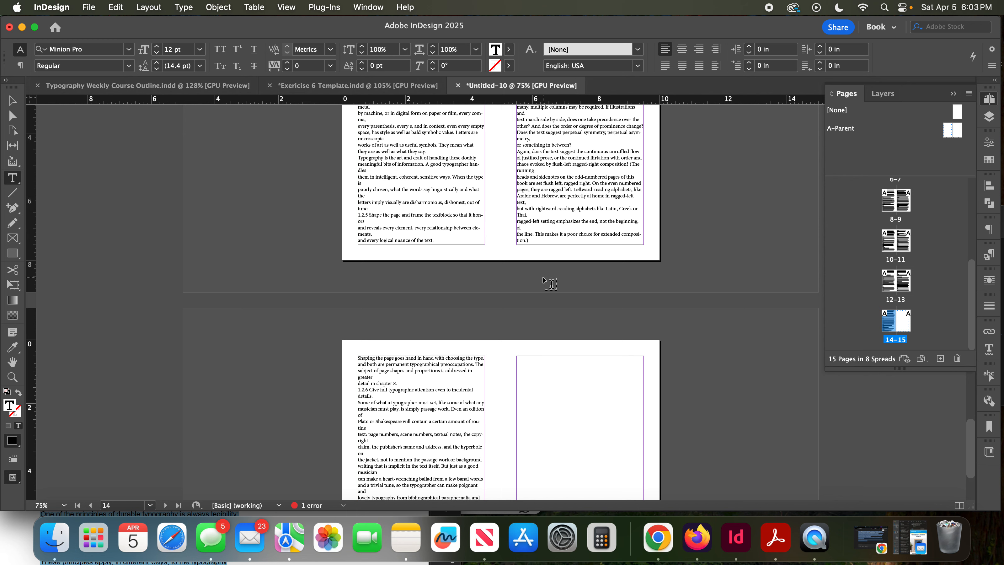
pyautogui.scroll(-3, 551, 284)
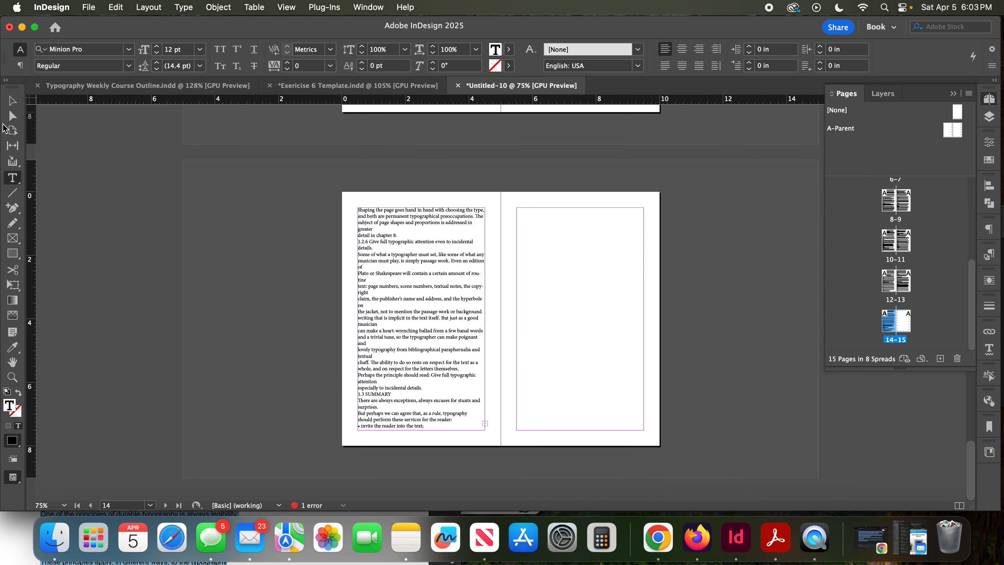
pyautogui.click(12, 102)
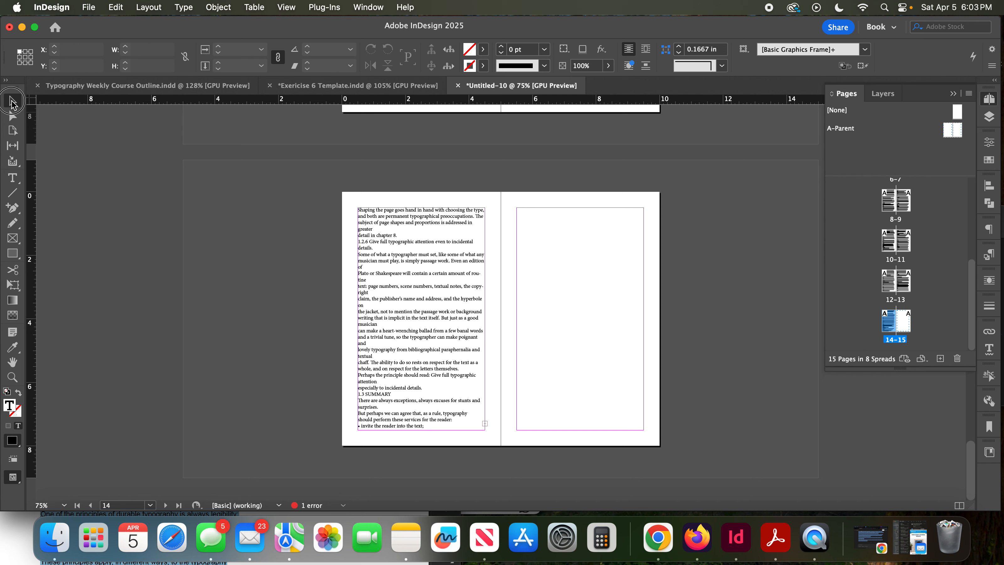
pyautogui.click(485, 424)
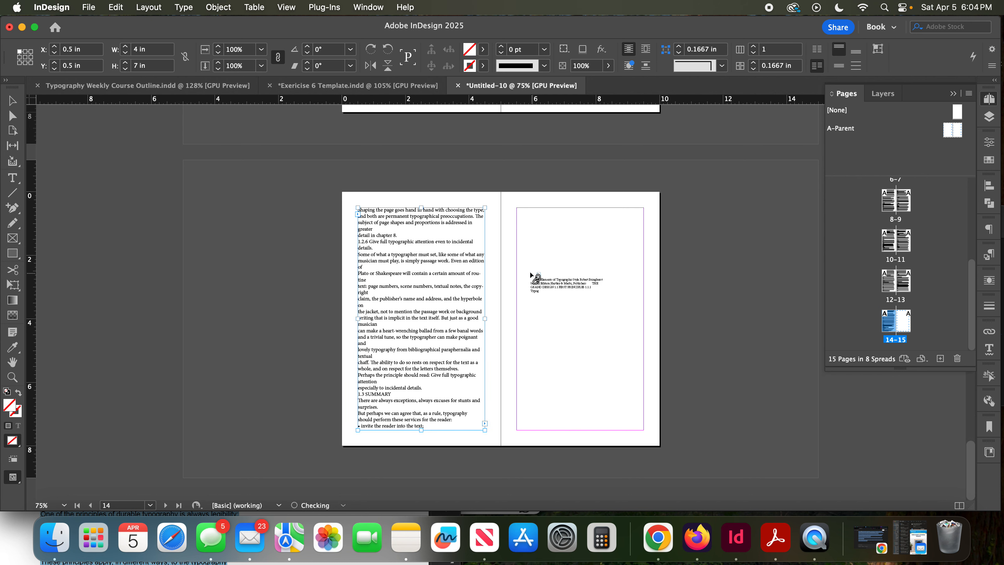
pyautogui.click(517, 208)
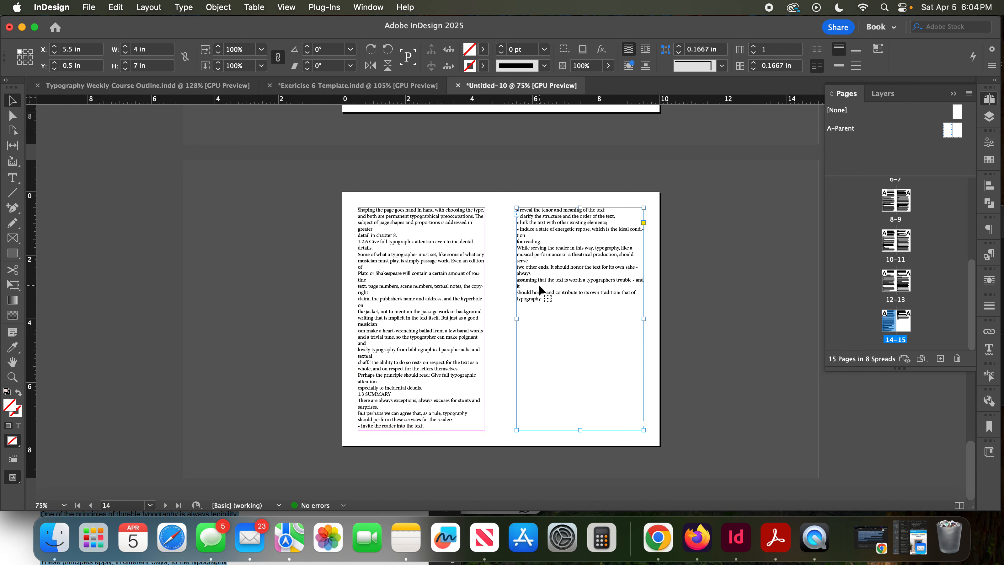
# - Review the text flow across pages 12 to 15, and undo the threading into page 15
pyautogui.scroll(10, 539, 286)
pyautogui.scroll(-10, 539, 286)
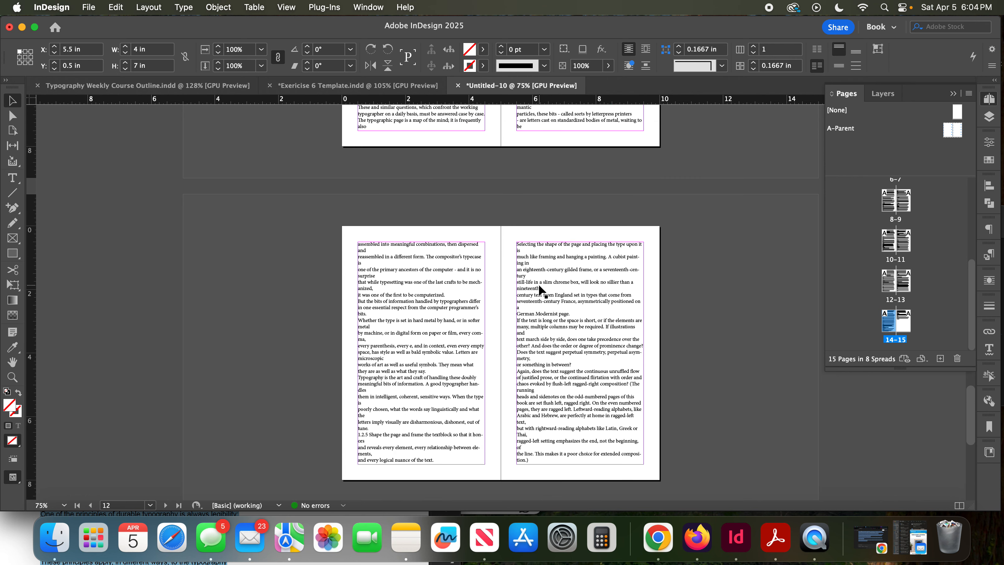
pyautogui.scroll(-4, 540, 289)
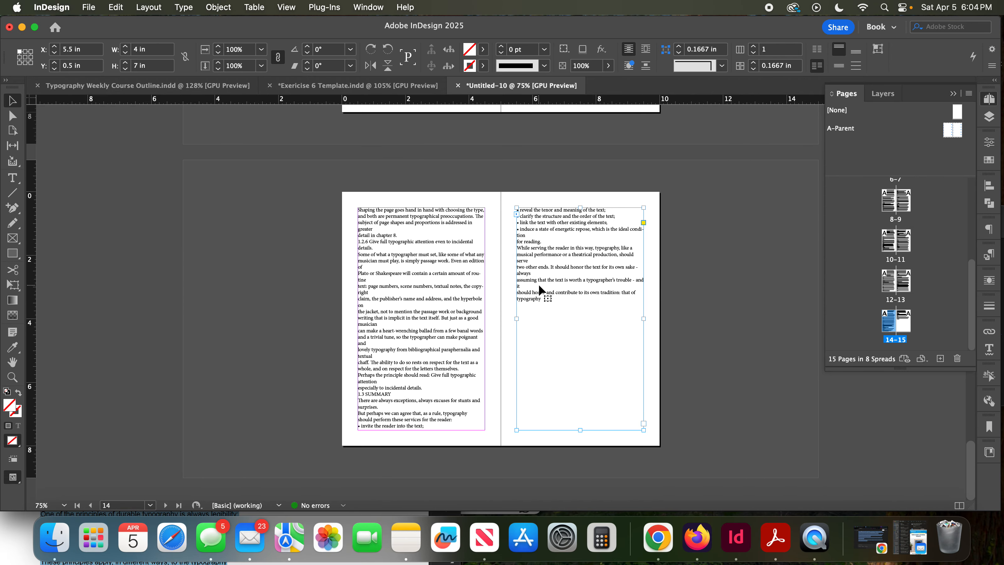
pyautogui.press('super+z')
pyautogui.press('Escape')
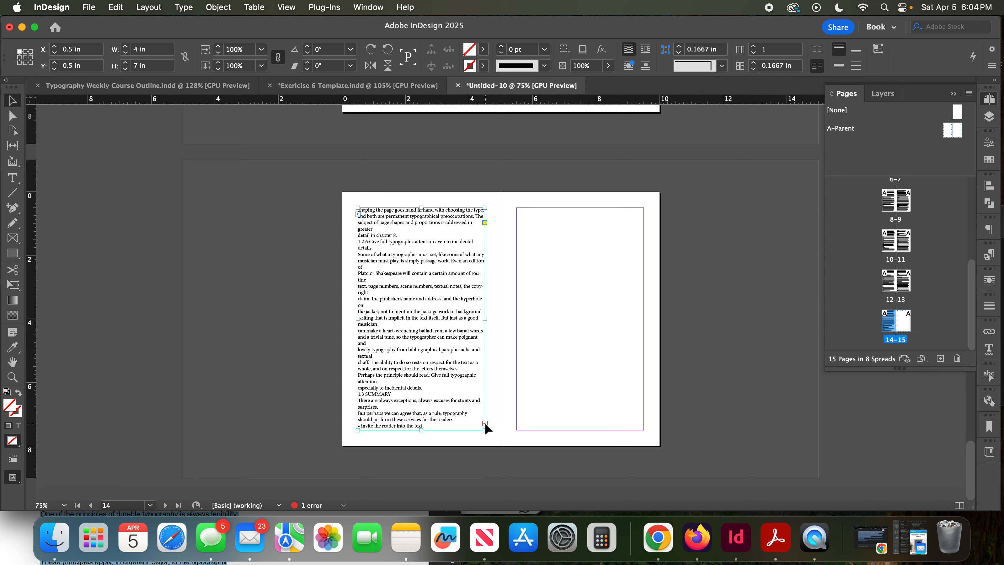
# - Expand the text errors in the Preflight panel, jump to the overset text frame listed there, and close the panel
pyautogui.click(343, 506)
pyautogui.click(412, 457)
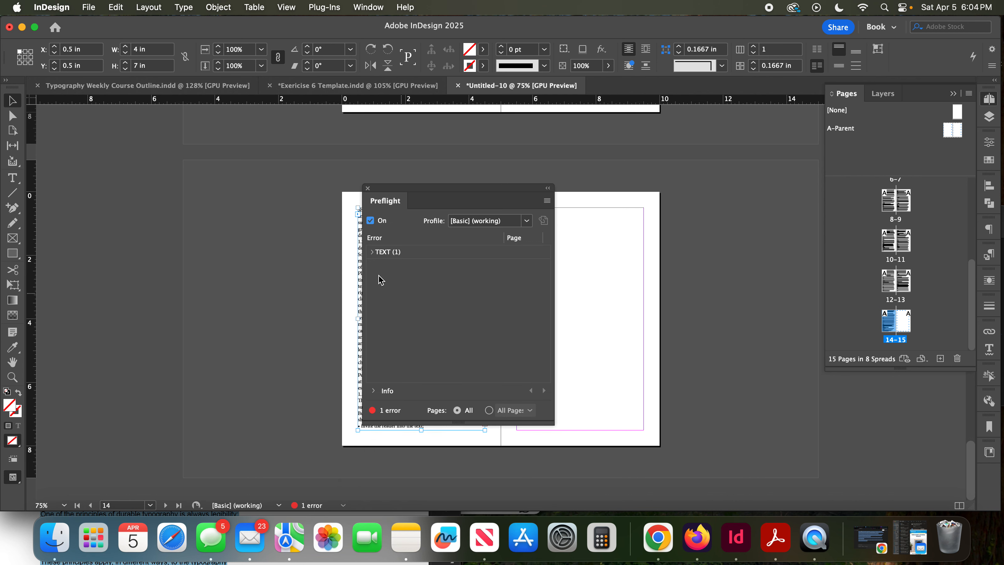
pyautogui.click(373, 253)
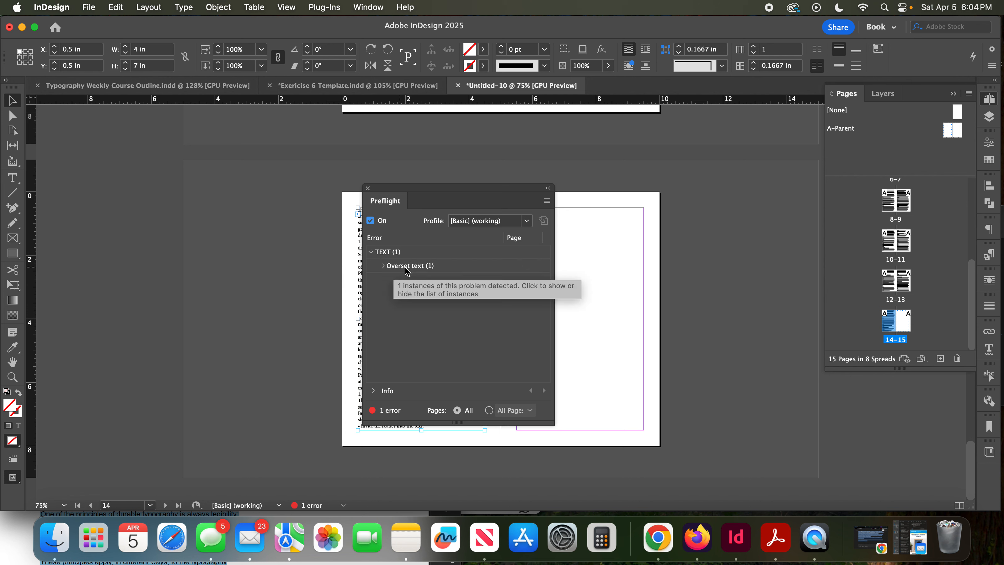
pyautogui.click(383, 266)
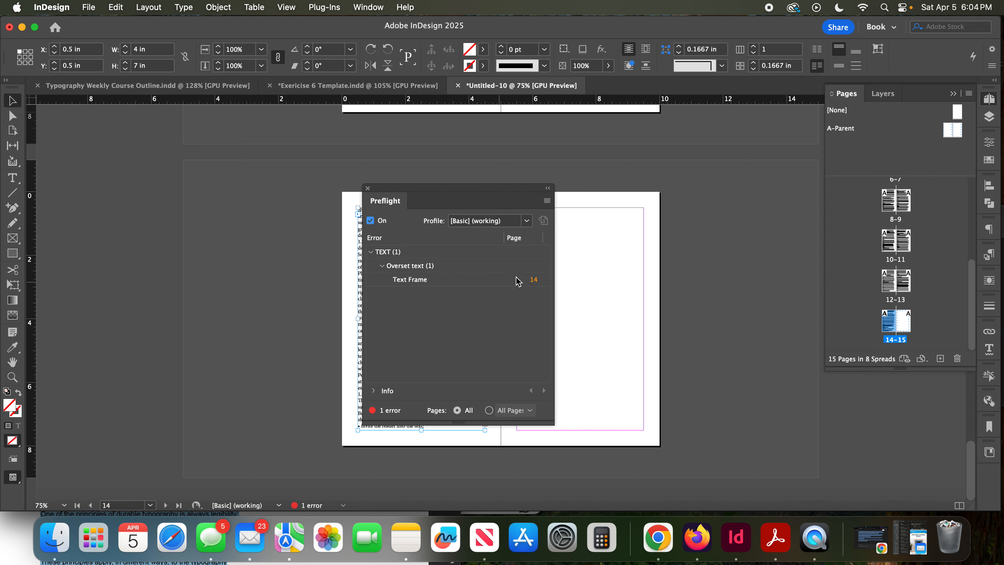
pyautogui.doubleClick(415, 282)
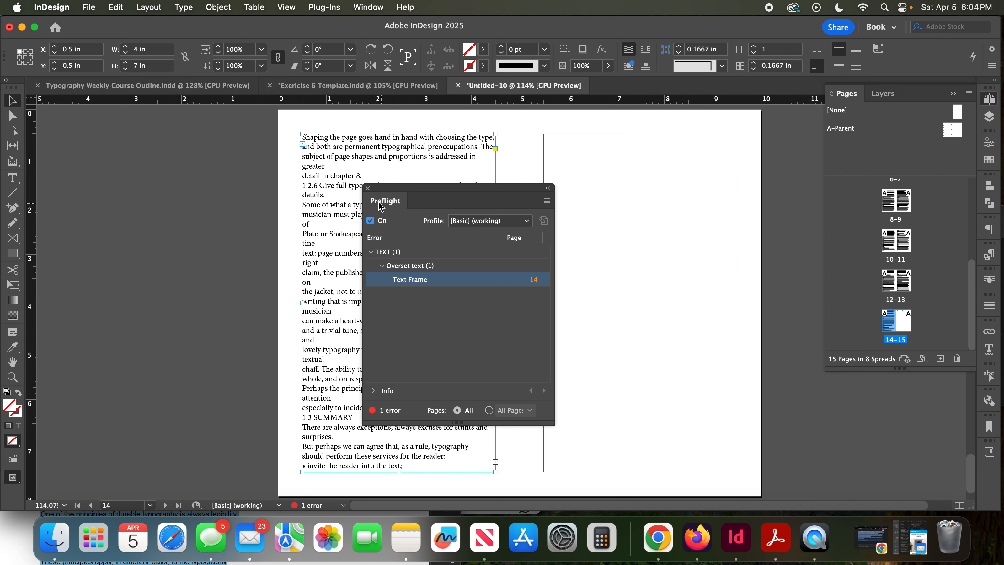
pyautogui.click(368, 188)
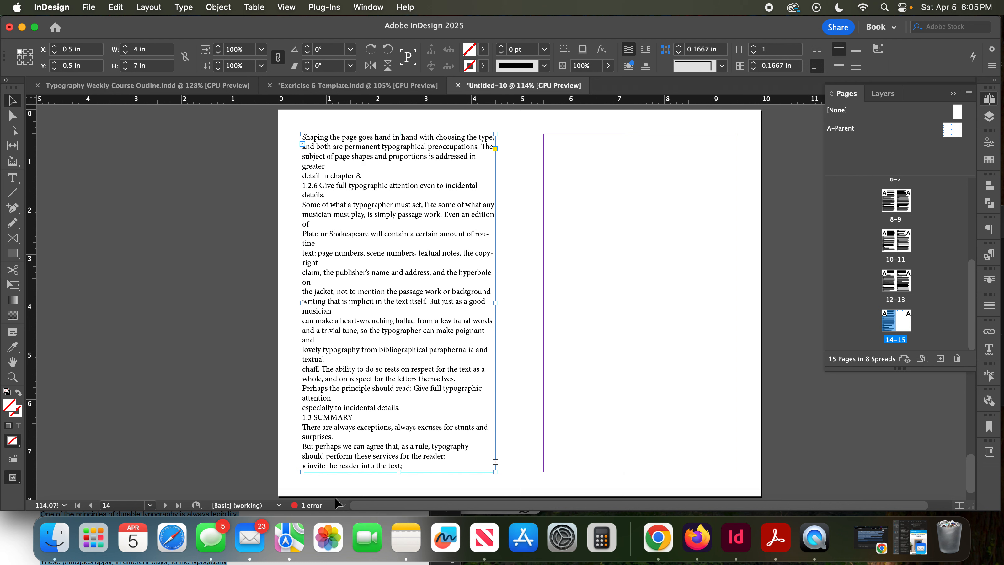
# - Reopen the Preflight panel to show the overset text error again
pyautogui.click(342, 508)
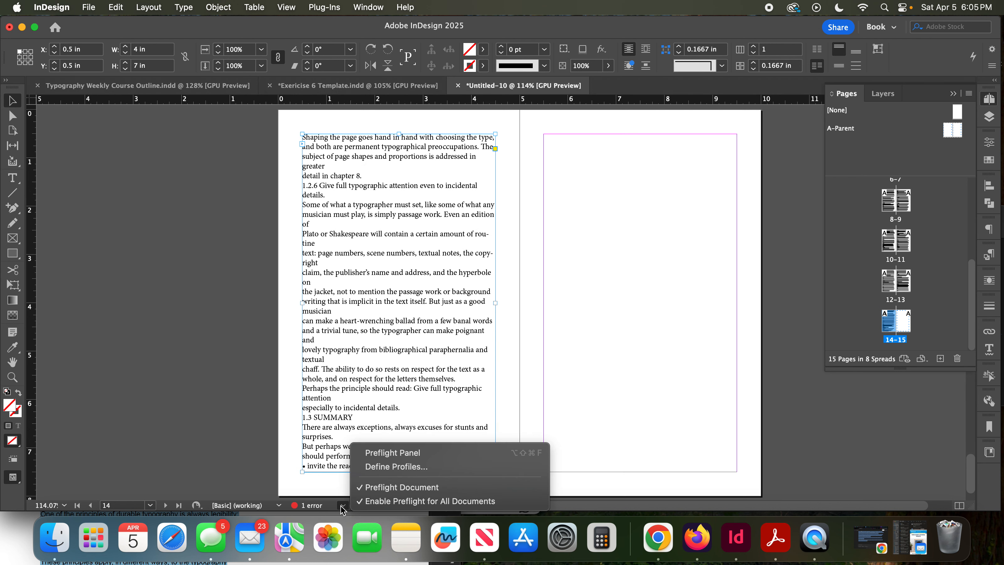
pyautogui.click(366, 453)
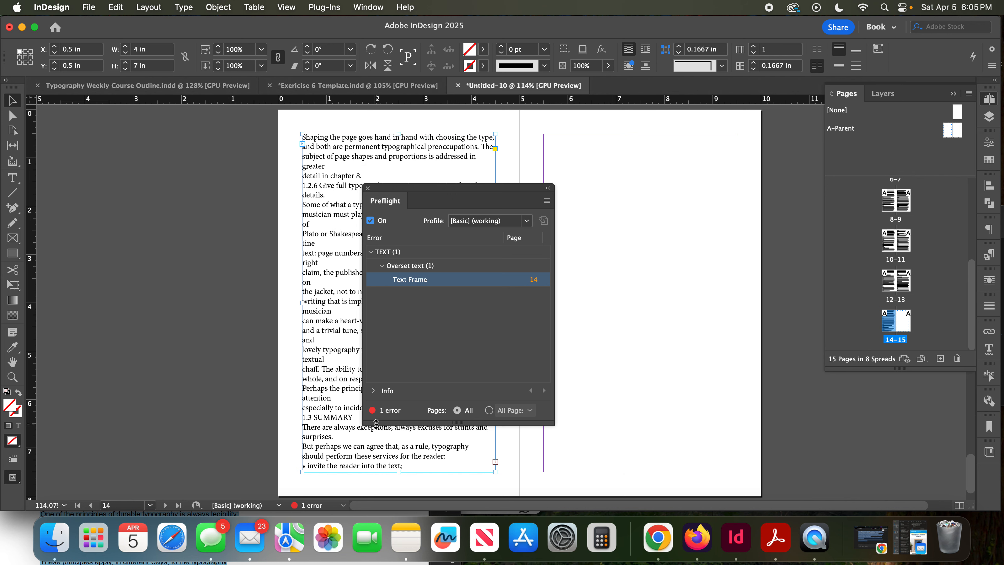
# - Close the Preflight panel and thread the overset text from the page 14 frame into the frame on page 15
pyautogui.click(367, 189)
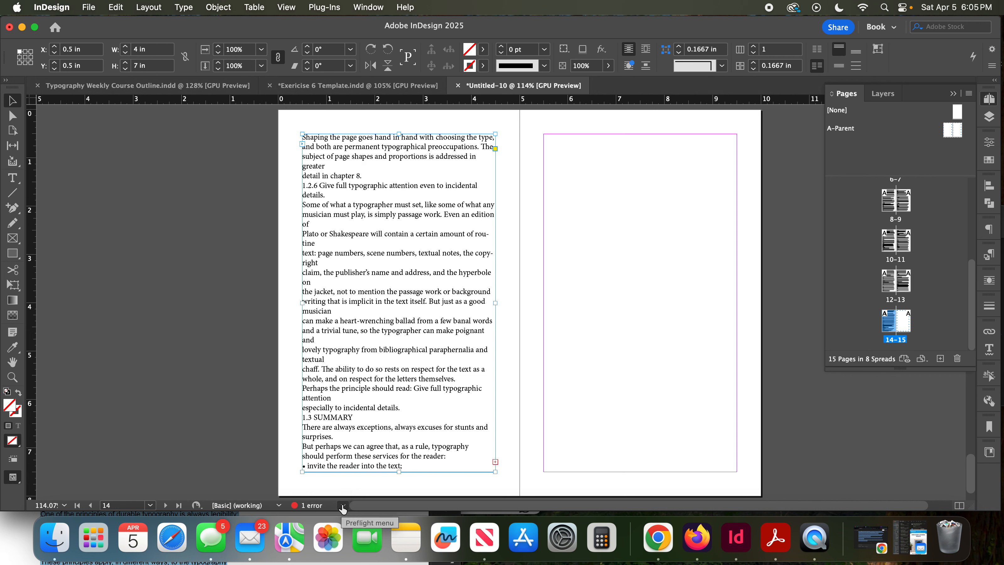
pyautogui.click(495, 462)
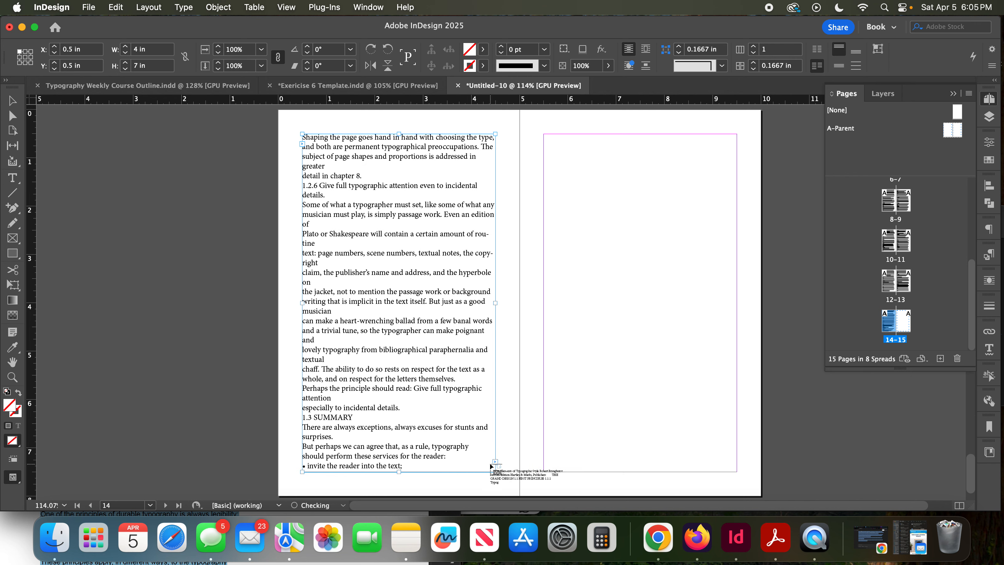
pyautogui.click(546, 225)
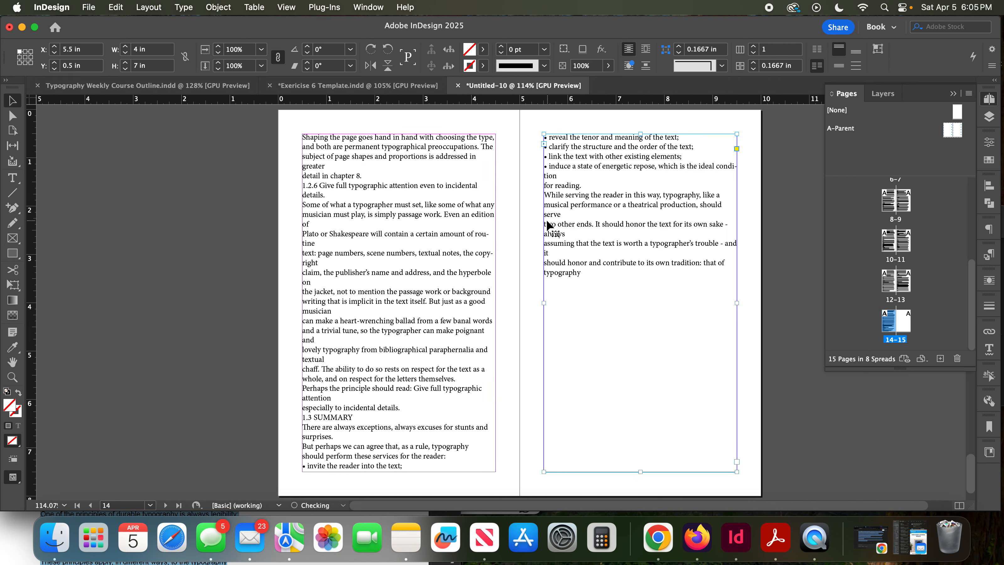
# - Review the threaded text from page 15 back to the title page, and check how it continues on pages 2 and 3
pyautogui.scroll(10, 634, 258)
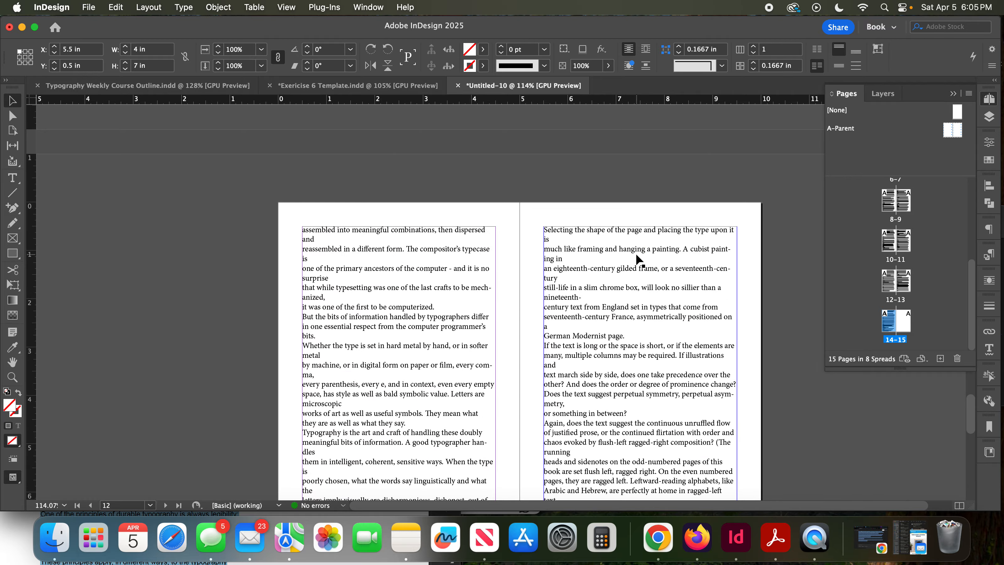
pyautogui.scroll(15, 635, 254)
pyautogui.scroll(15, 637, 259)
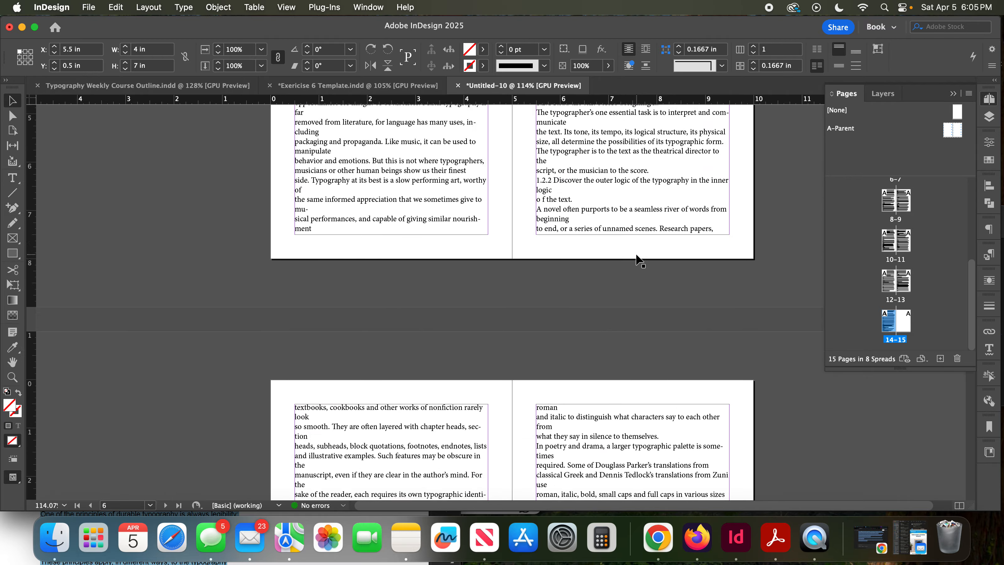
pyautogui.scroll(15, 636, 259)
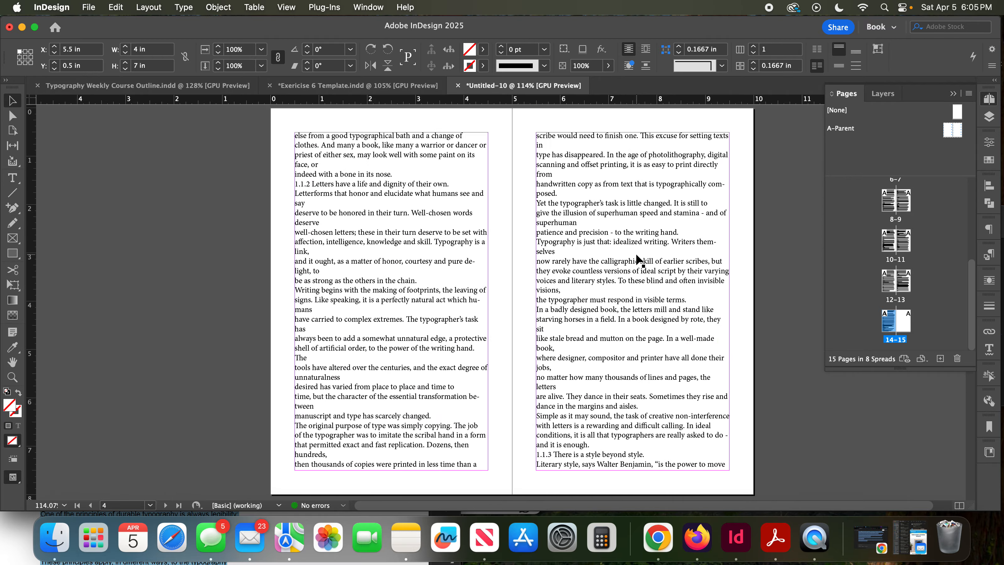
pyautogui.scroll(3, 638, 259)
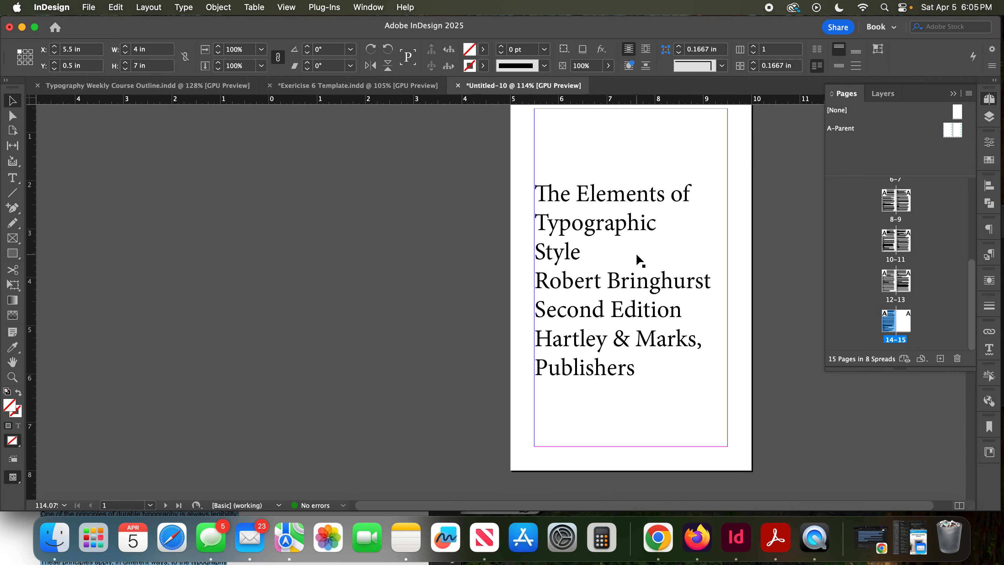
pyautogui.scroll(-4, 637, 256)
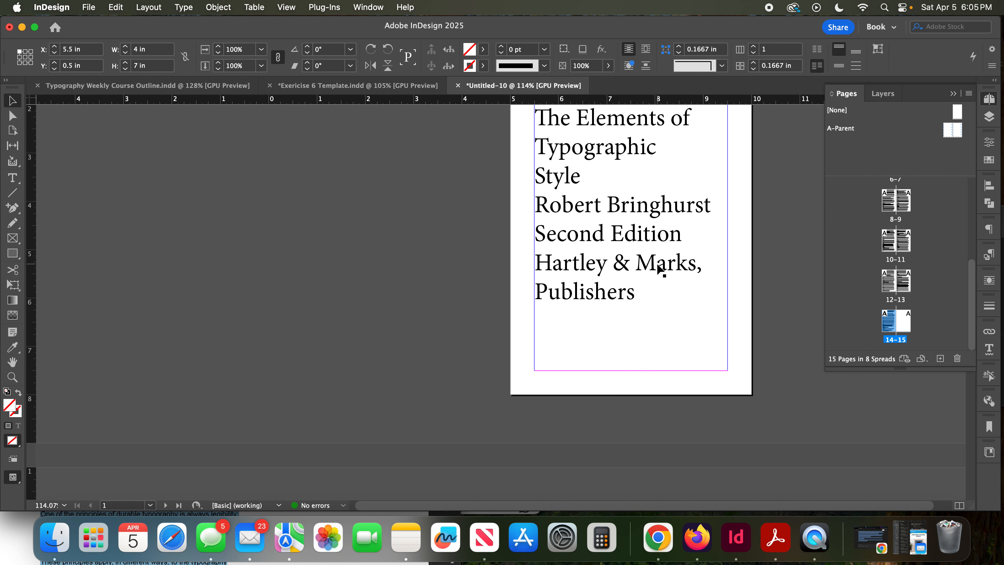
pyautogui.scroll(-1, 659, 266)
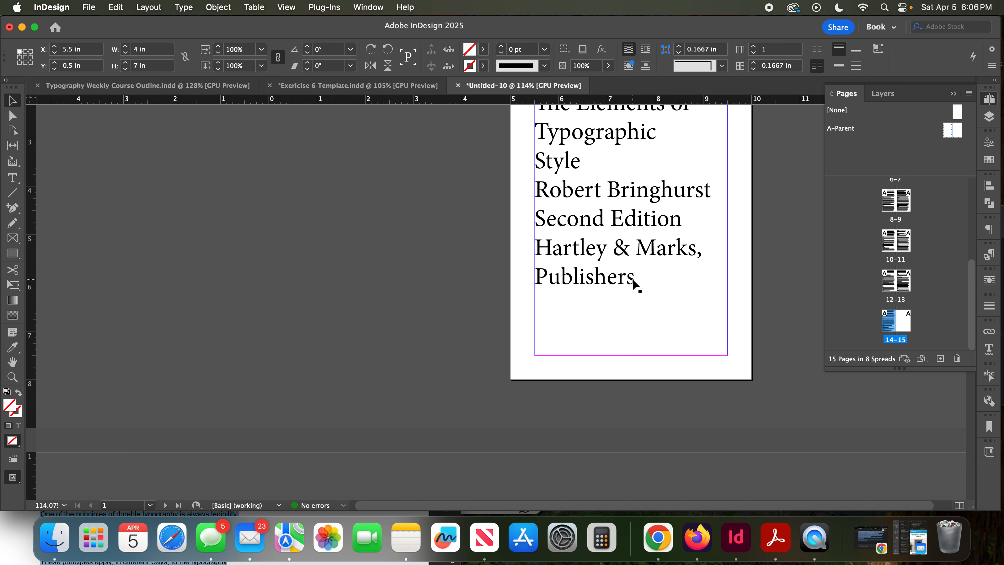
pyautogui.scroll(-20, 633, 280)
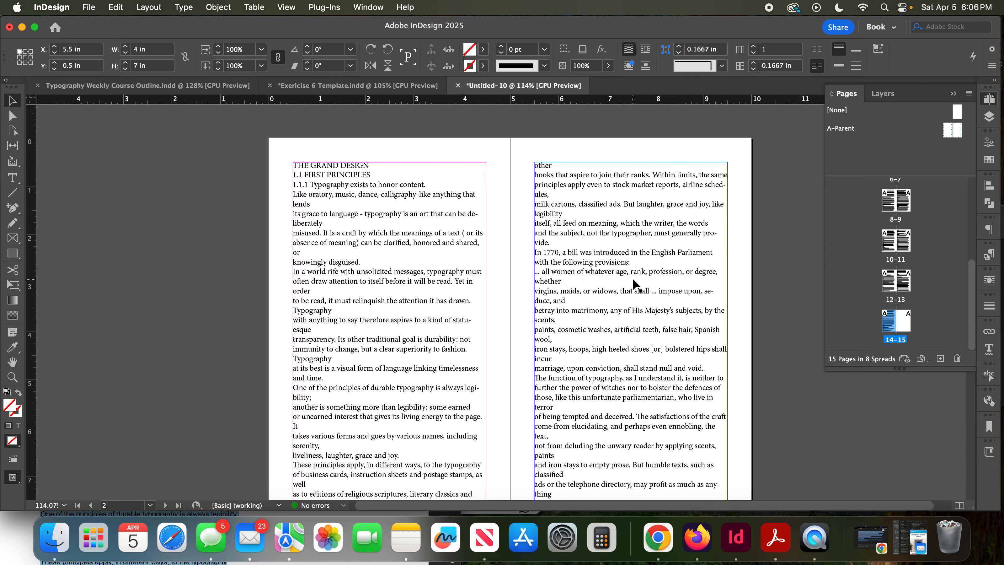
pyautogui.scroll(-10, 626, 277)
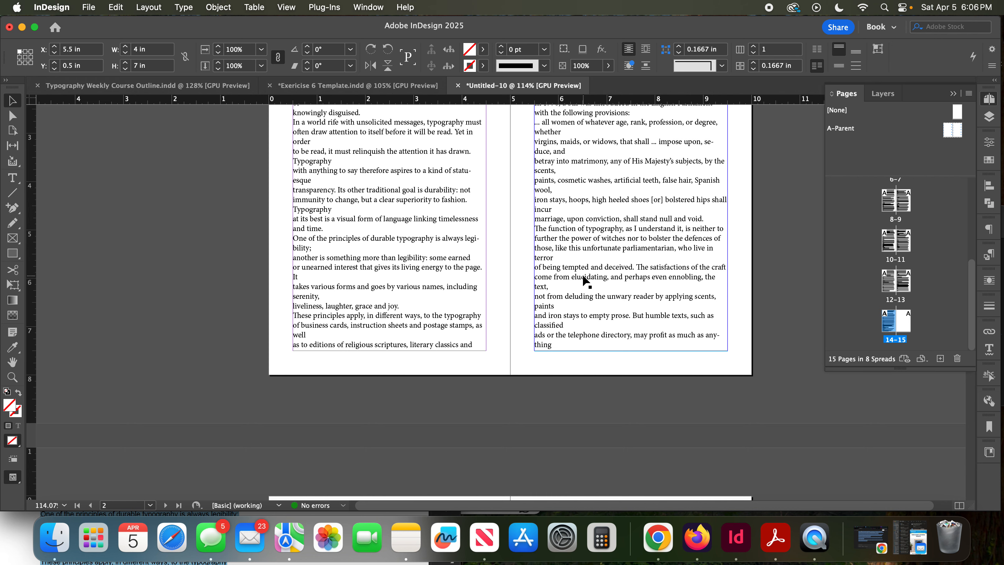
pyautogui.scroll(5, 586, 281)
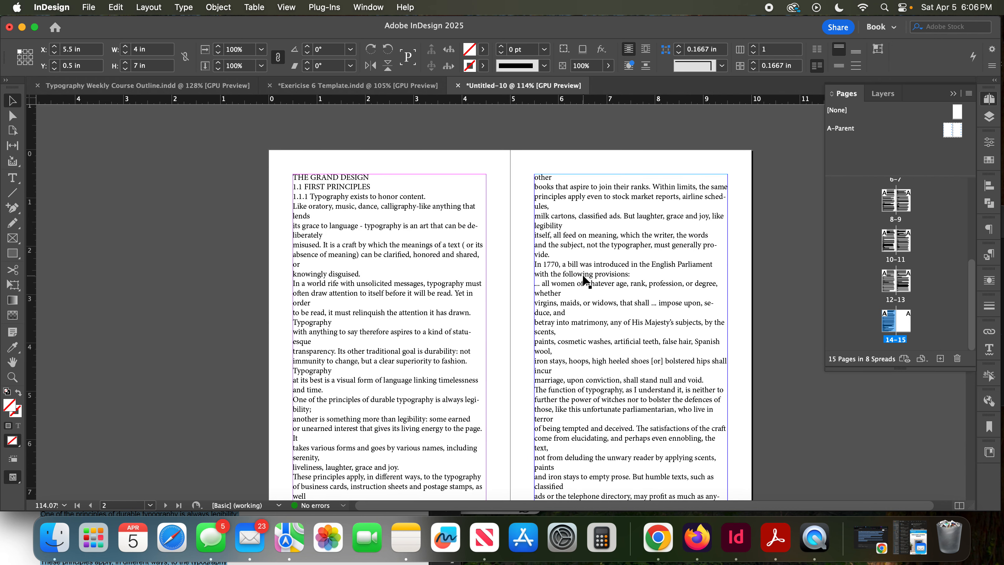